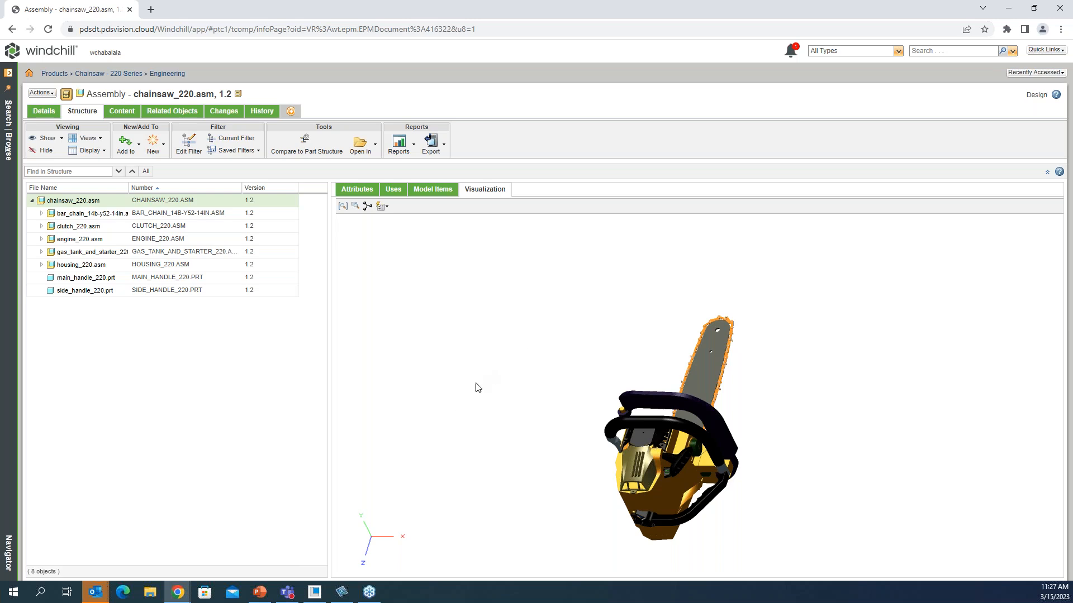
Step: Expand the bar_chain, clutch, engine, gas_tank_and_starter and housing subassemblies in the chainsaw_220.asm CAD structure to examine their components
left_click(42, 214)
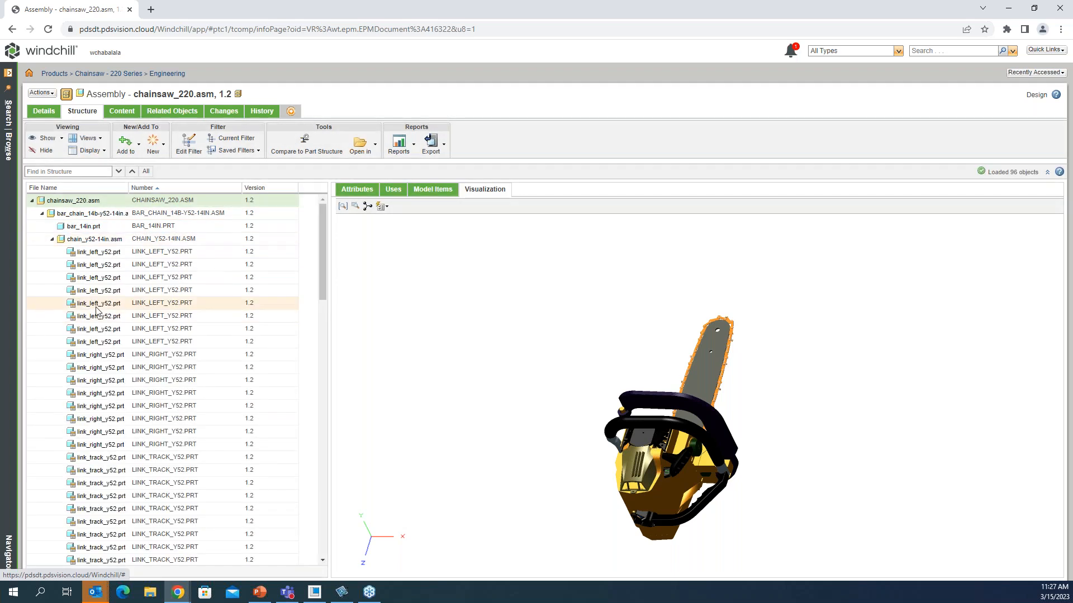
scroll(98, 301, "down", 1)
scroll(98, 301, "up", 1)
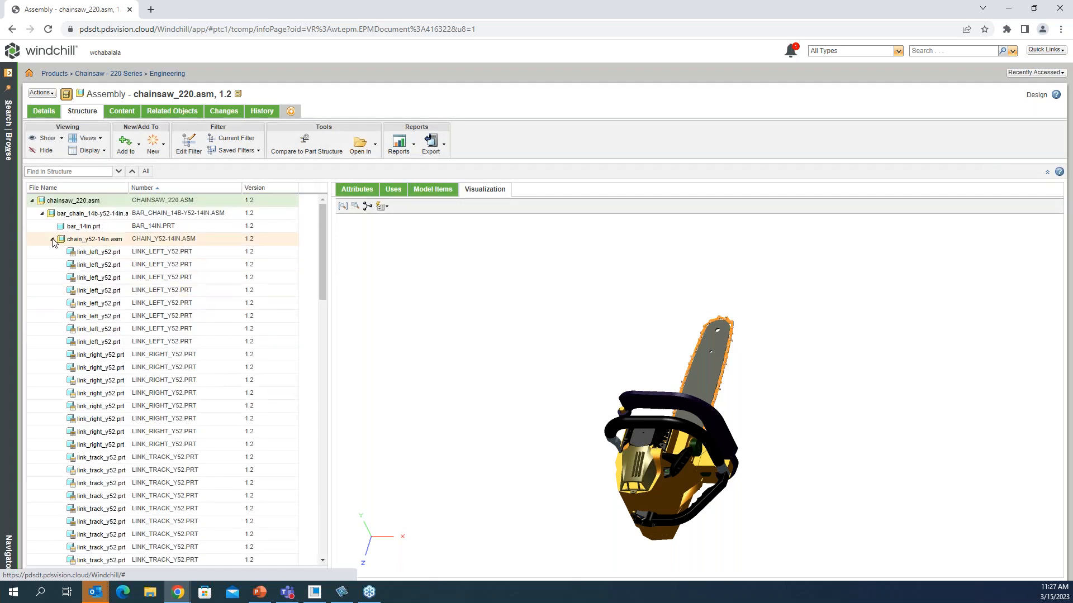
left_click(52, 240)
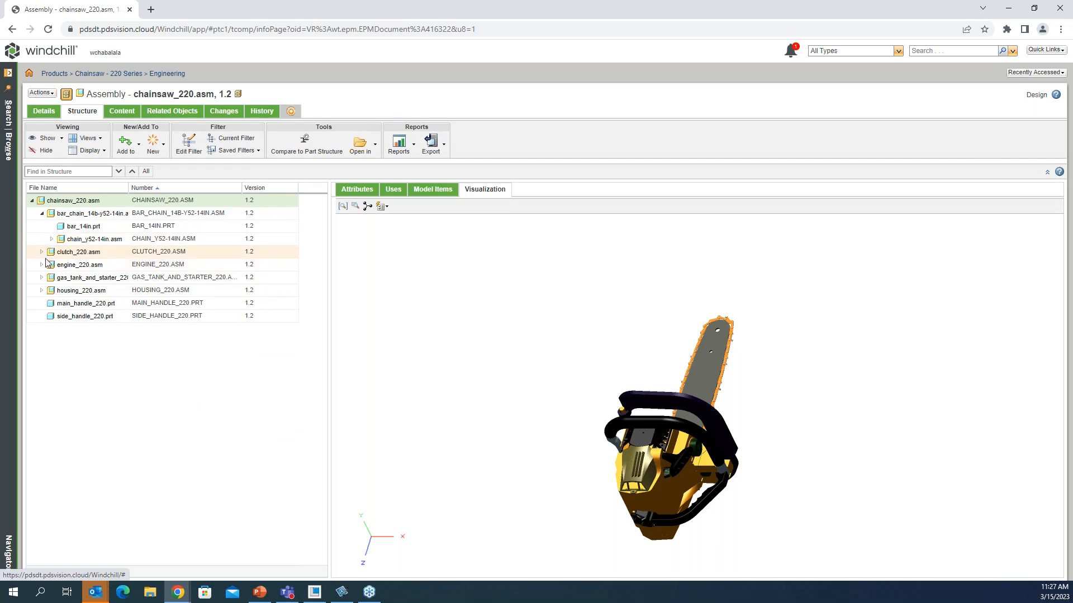
left_click(41, 252)
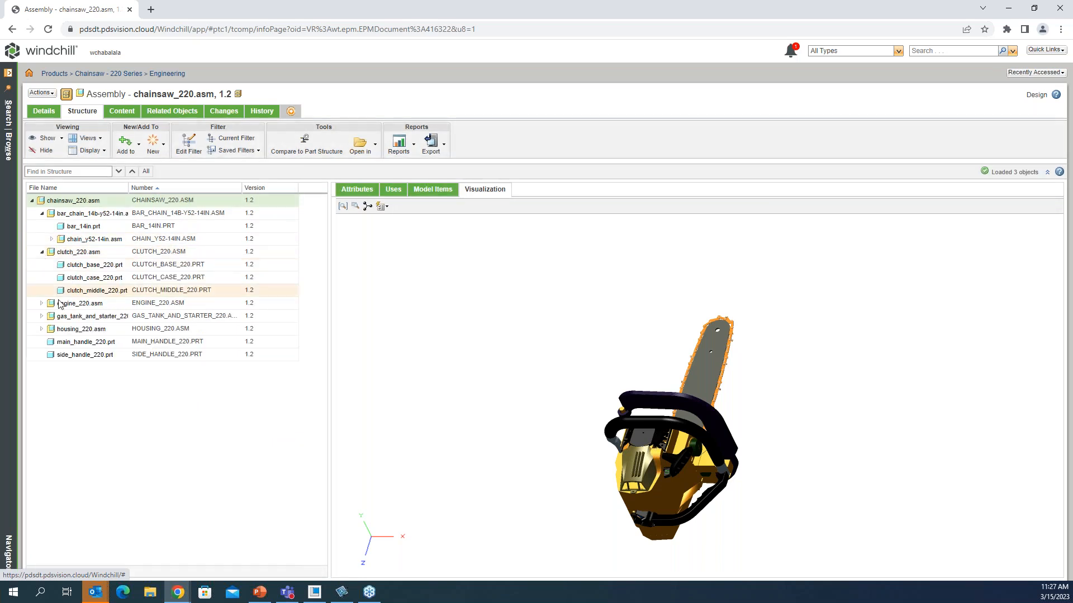
left_click(43, 303)
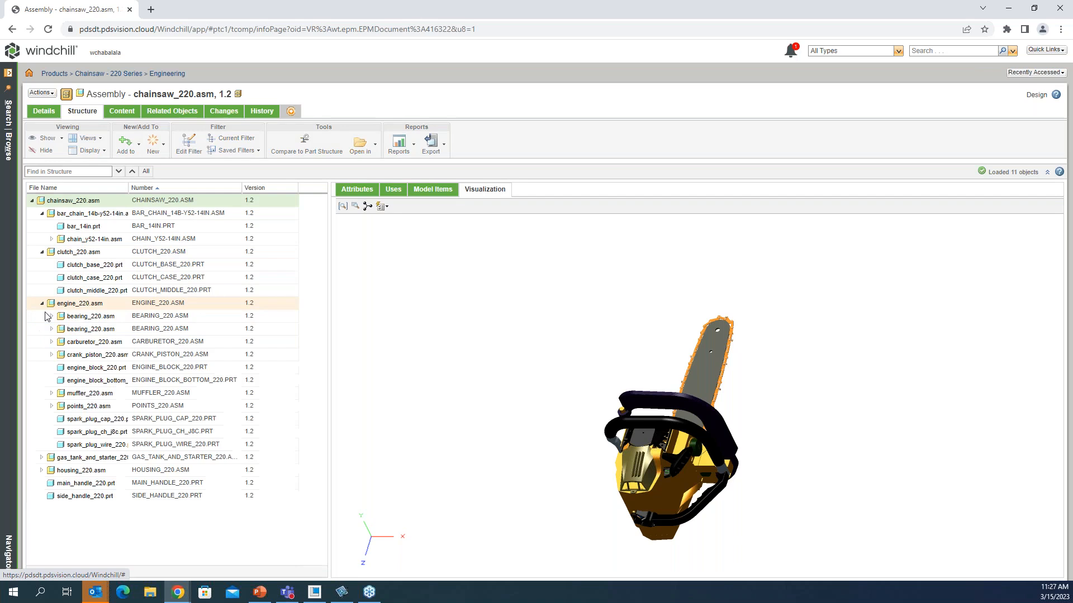
left_click(43, 458)
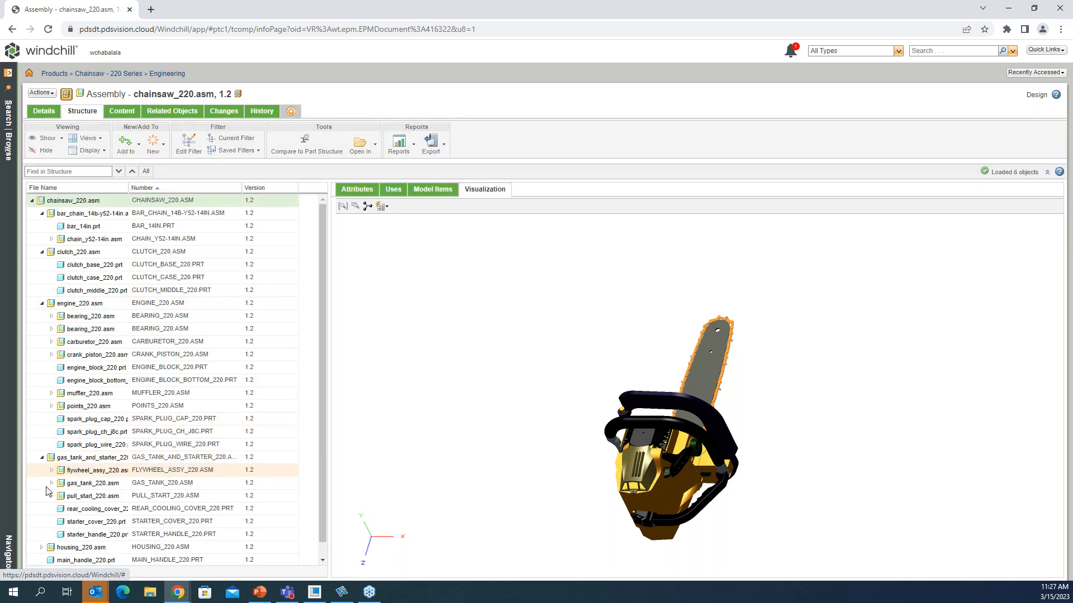
scroll(45, 530, "down", 1)
left_click(43, 534)
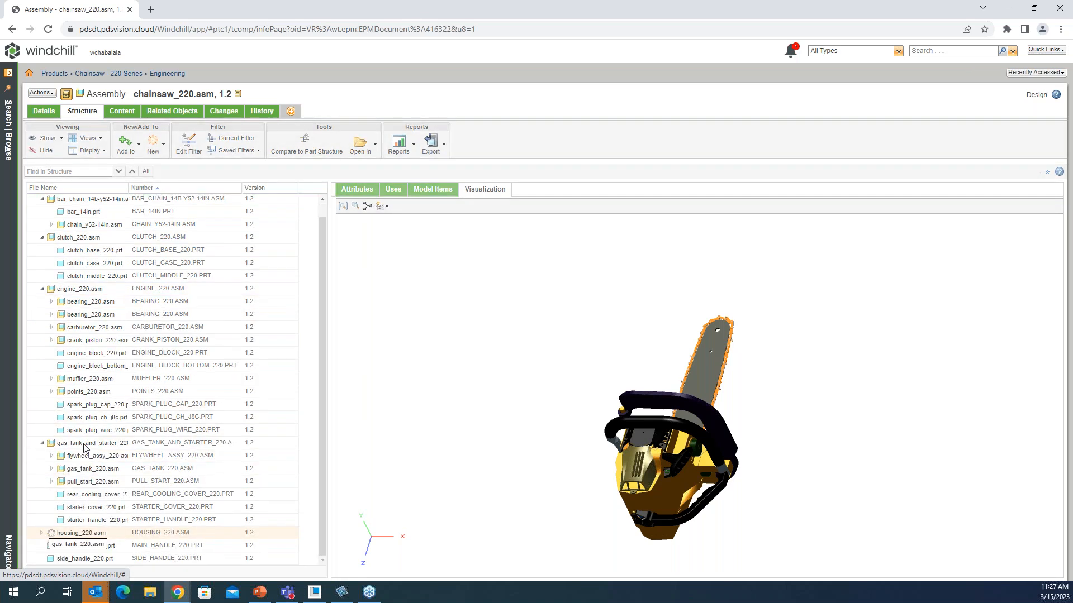
Step: Collapse all expanded subassemblies so the structure shows only the first-level components of chainsaw_220.asm
left_click(41, 290)
left_click(41, 252)
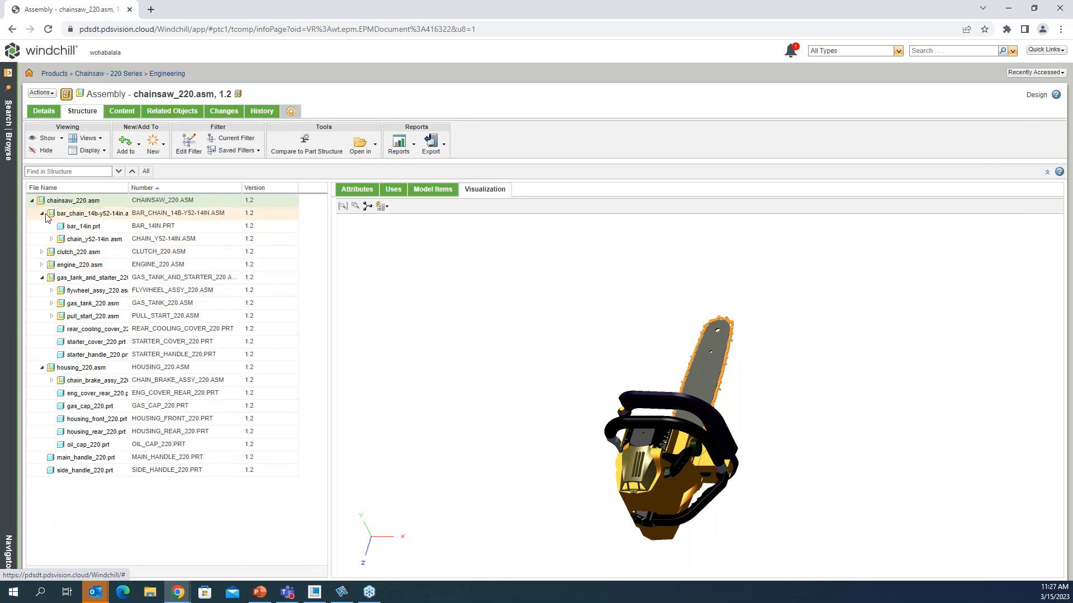
left_click(42, 213)
left_click(42, 252)
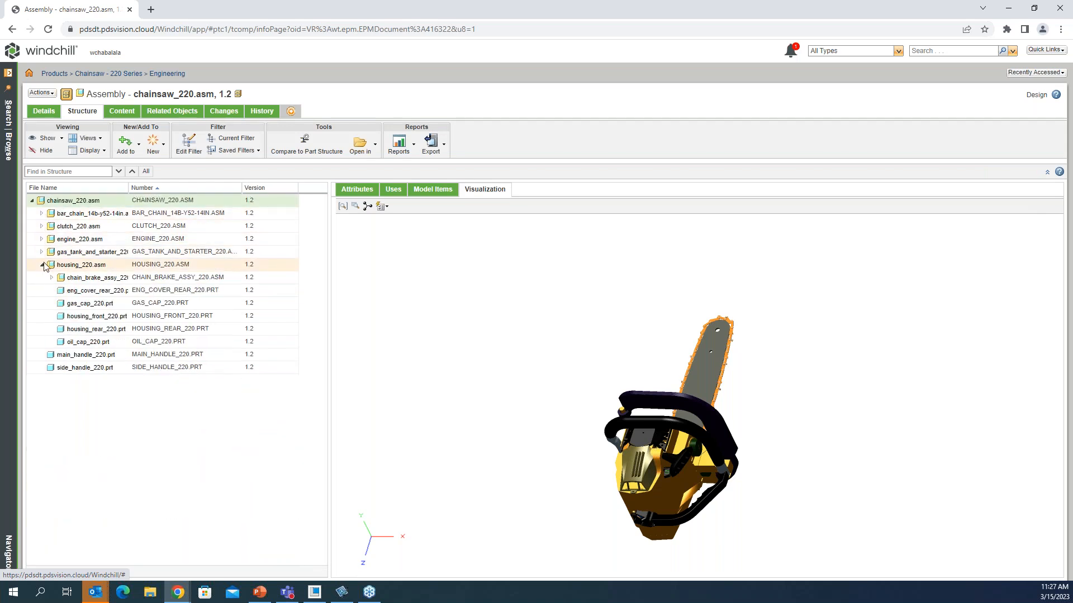
left_click(42, 264)
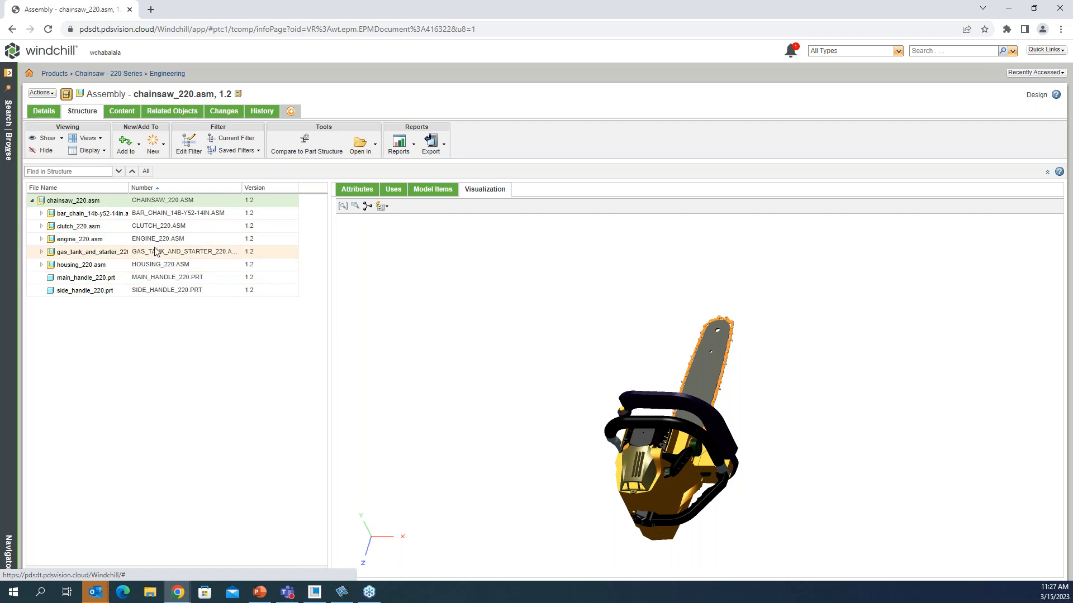
Step: Run the Single Level Report for chainsaw_220.asm, review its component list and quantities, and close the report
left_click(412, 149)
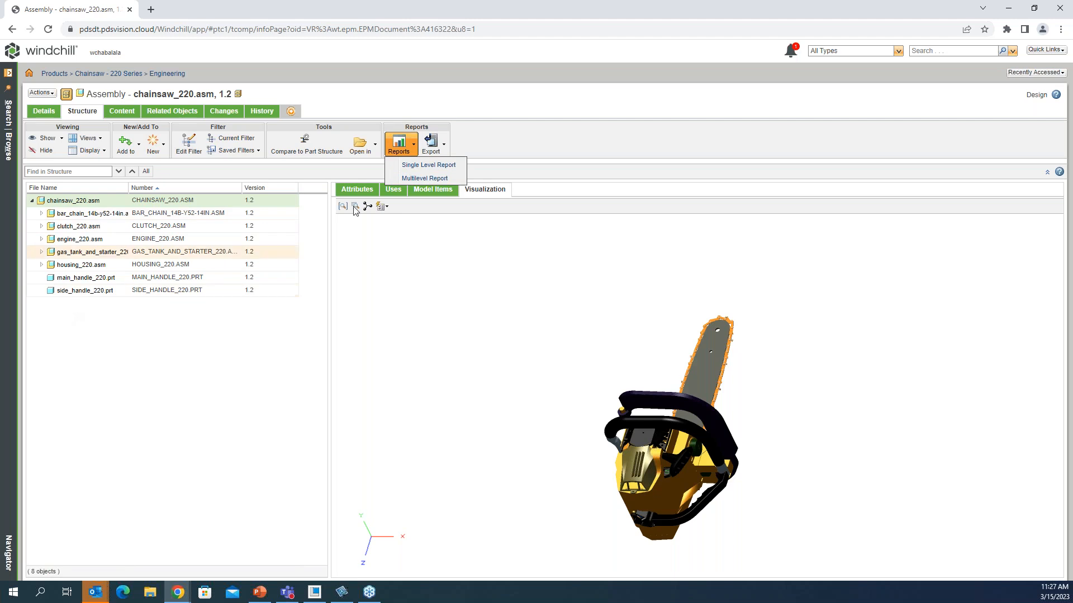
left_click(454, 176)
left_click_drag(830, 69, 522, 102)
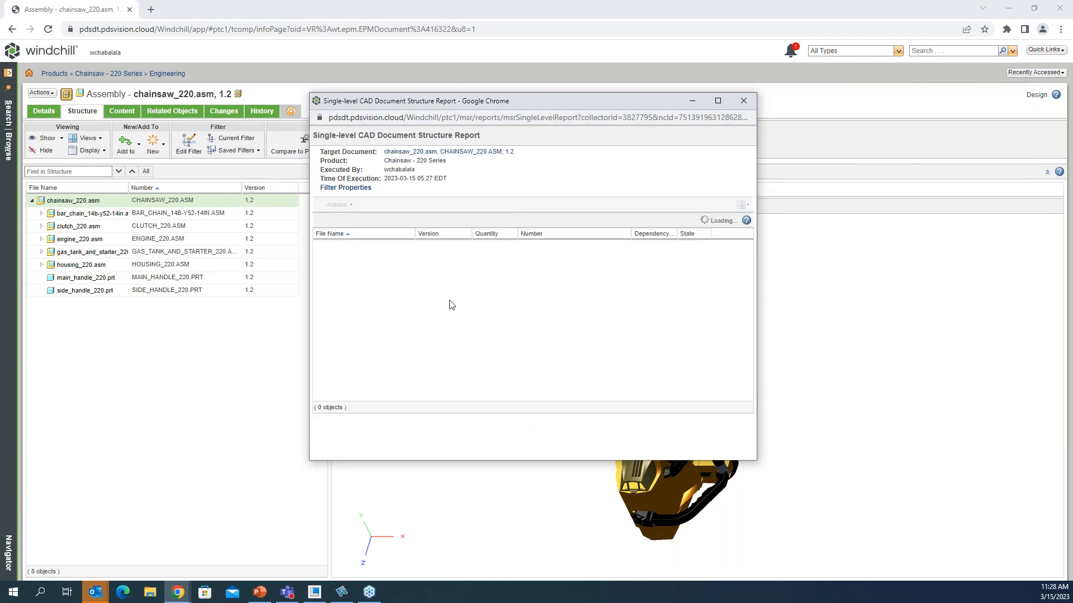
left_click_drag(749, 257, 748, 385)
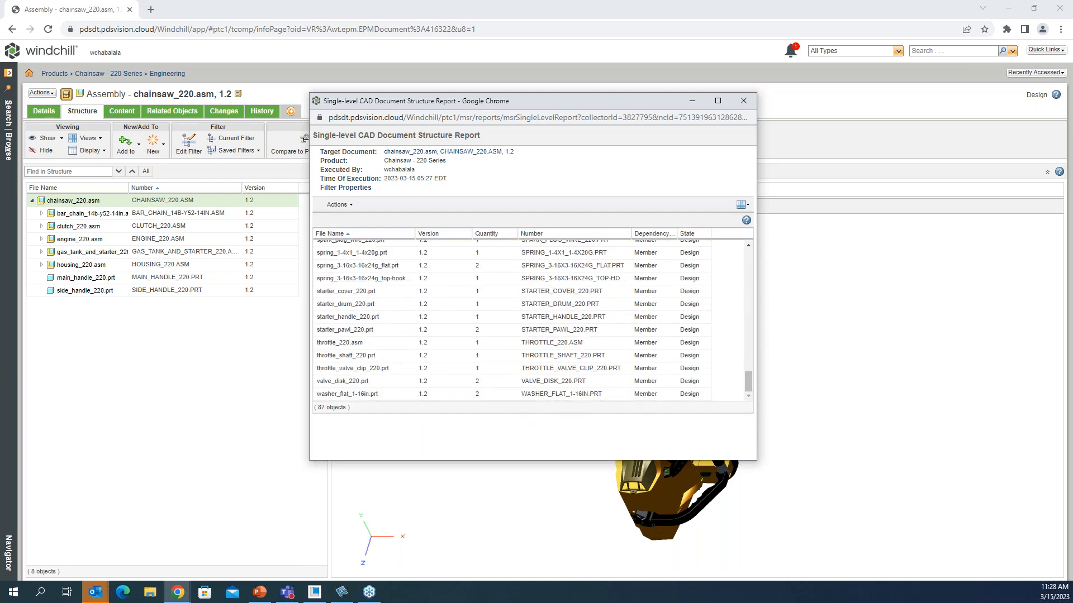
left_click(745, 105)
Step: Run the Multilevel Report for chainsaw_220.asm, review it full screen down to the last component, and close it
left_click(412, 152)
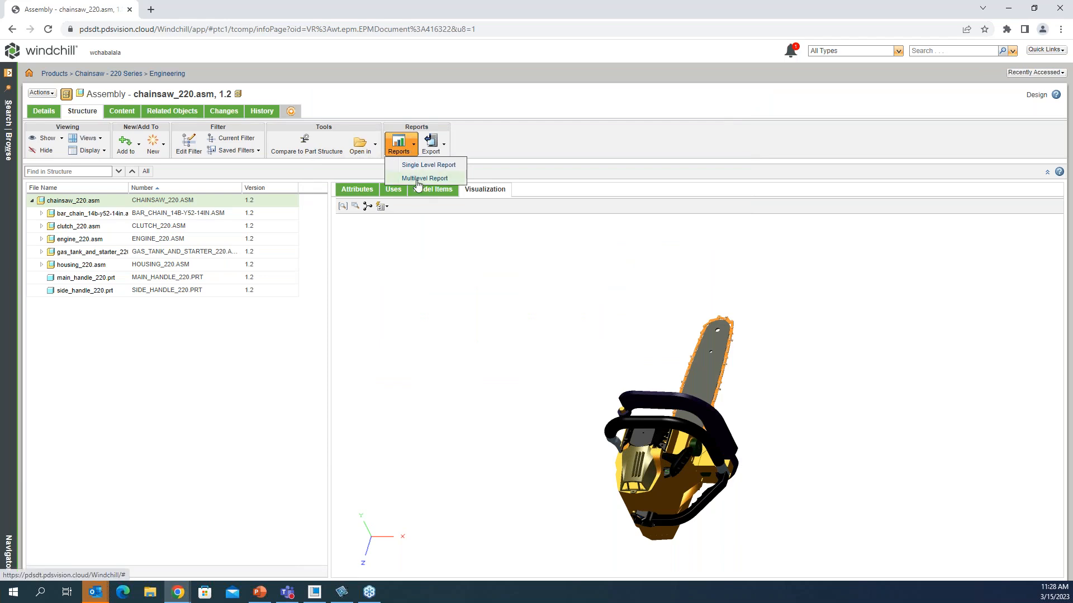
left_click(416, 181)
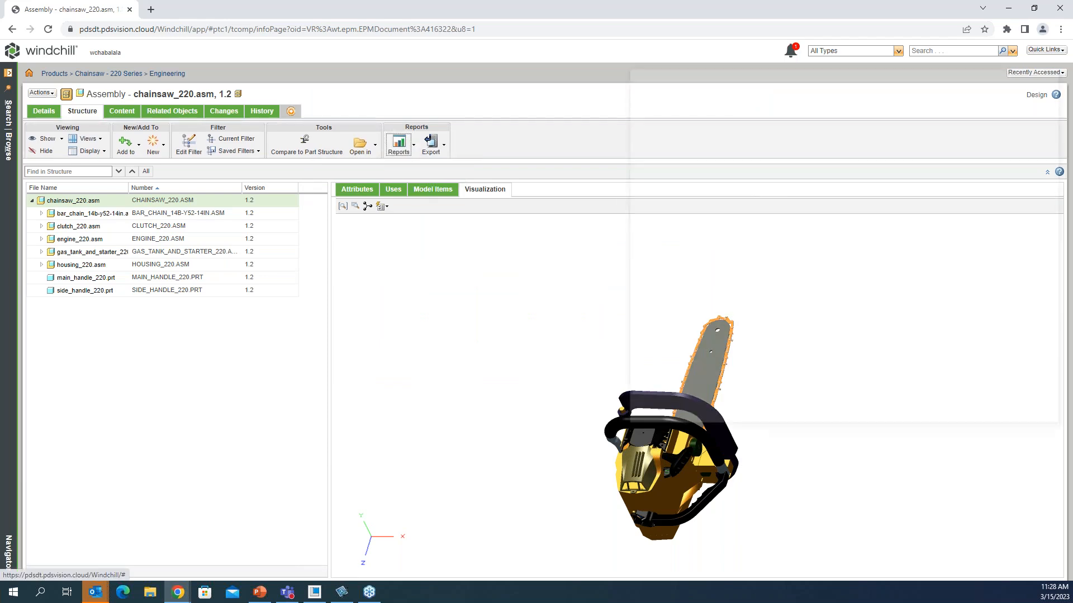
left_click_drag(778, 79, 409, 3)
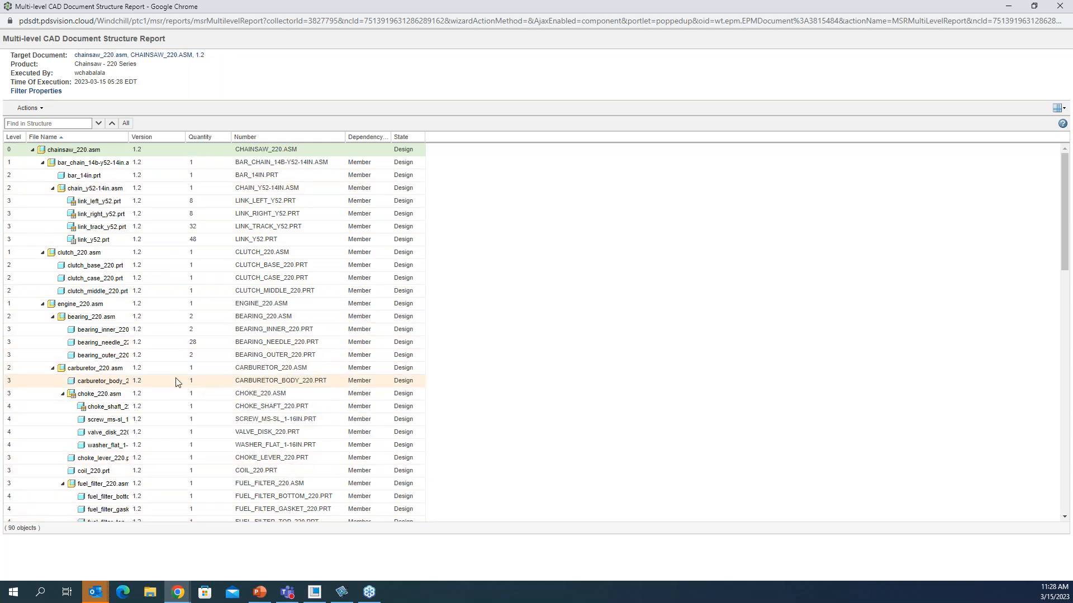
scroll(176, 382, "down", 10)
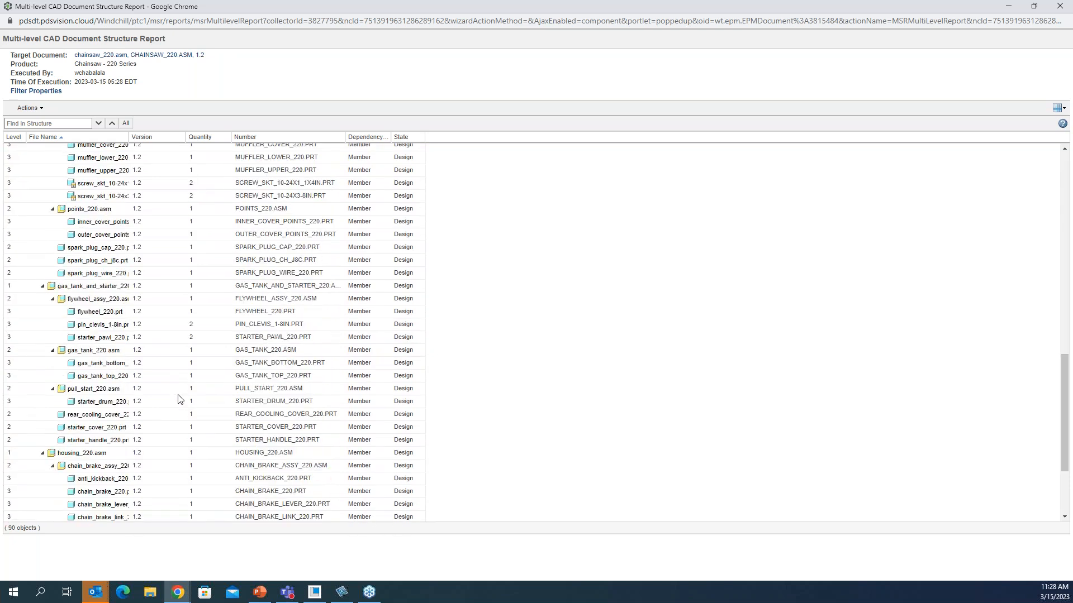
scroll(179, 399, "down", 3)
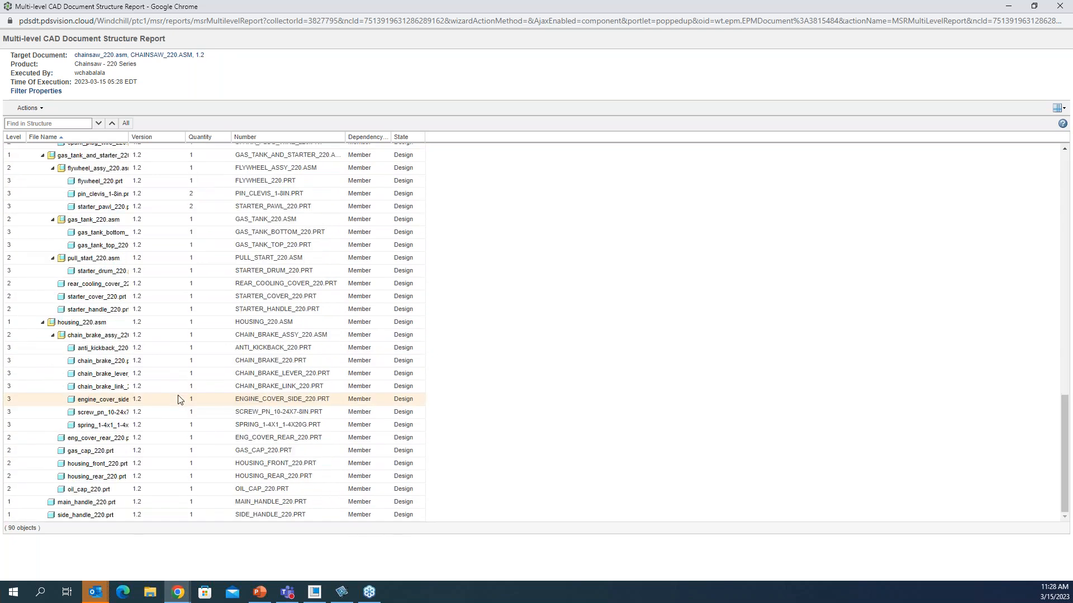
left_click(1057, 6)
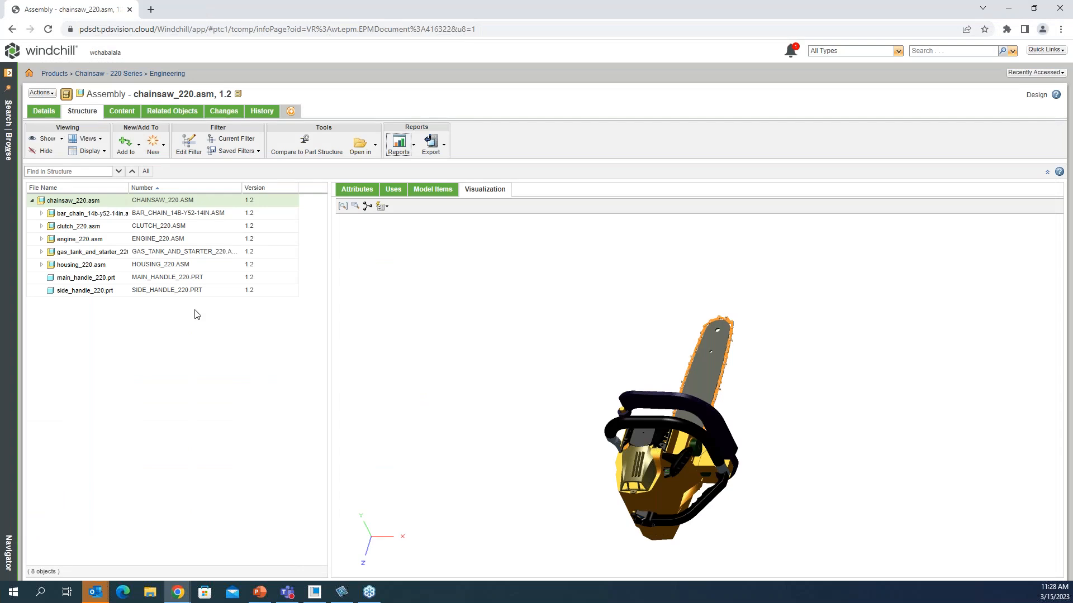
Step: Look over the export formats offered for the chainsaw structure list without exporting anything
left_click(443, 150)
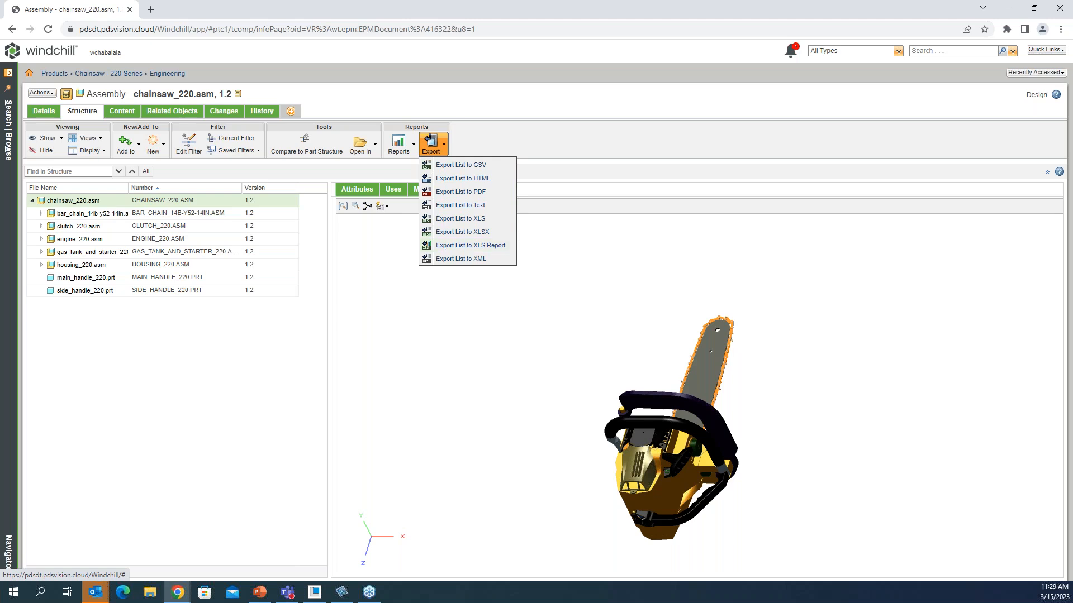
left_click(352, 261)
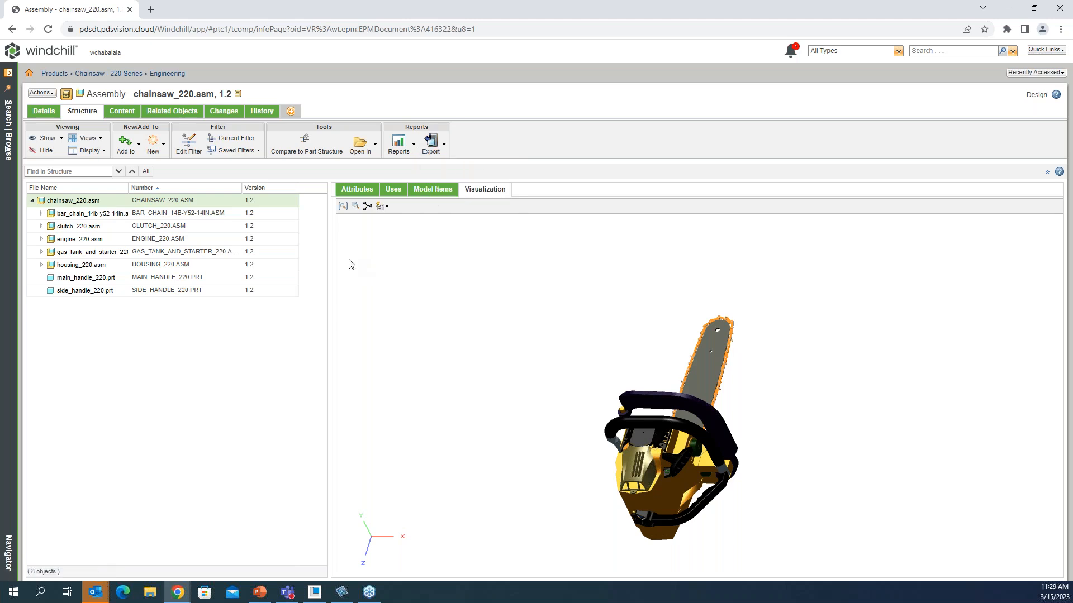
Step: Compare the chainsaw_220.asm CAD document to its part structure in a maximized window, accepting the initial values
left_click(297, 156)
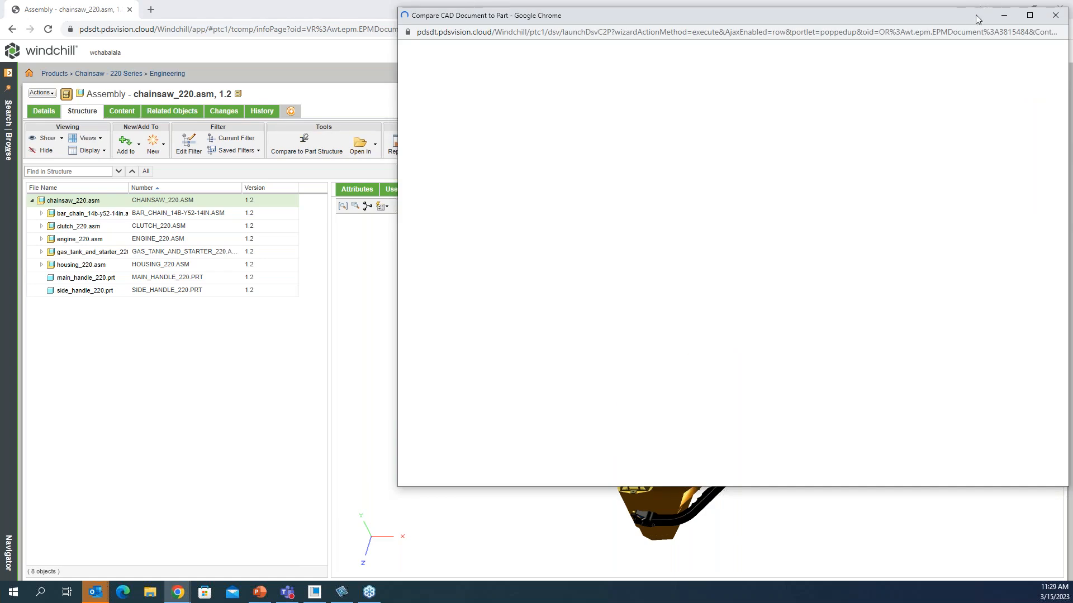
left_click(1029, 15)
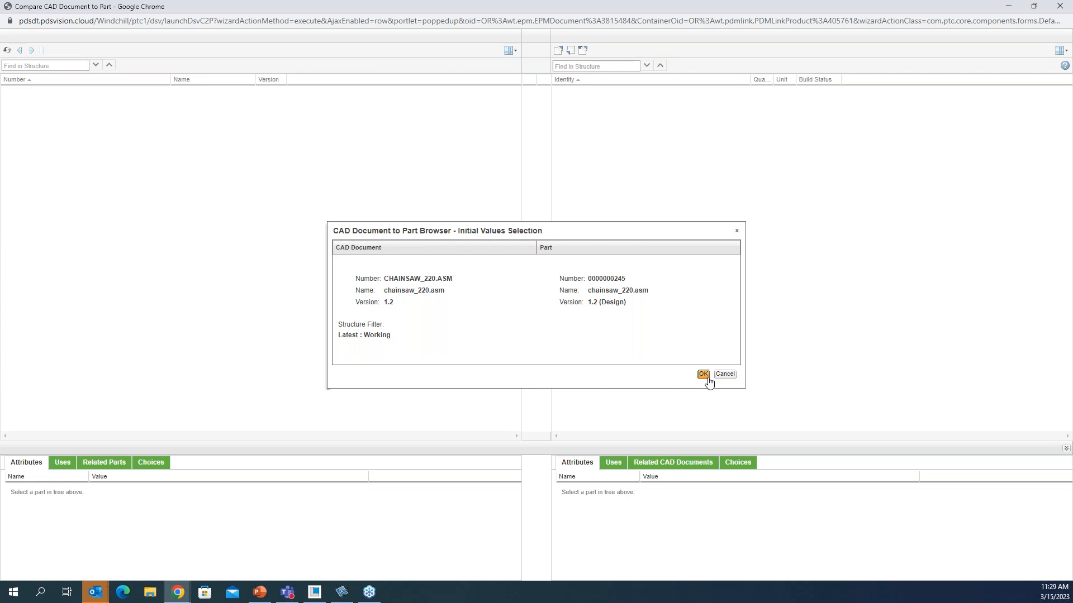
left_click(702, 376)
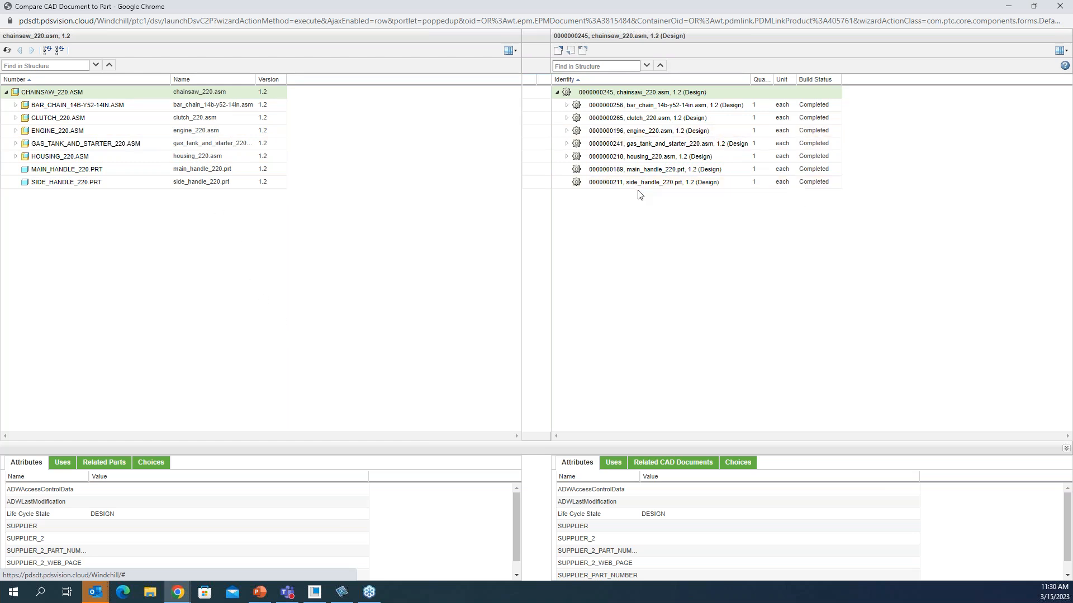
Step: Expand the bar_chain_14b-y52-14in assembly and select the housing and top-level chainsaw entries to check their counterparts in both structures
left_click(16, 106)
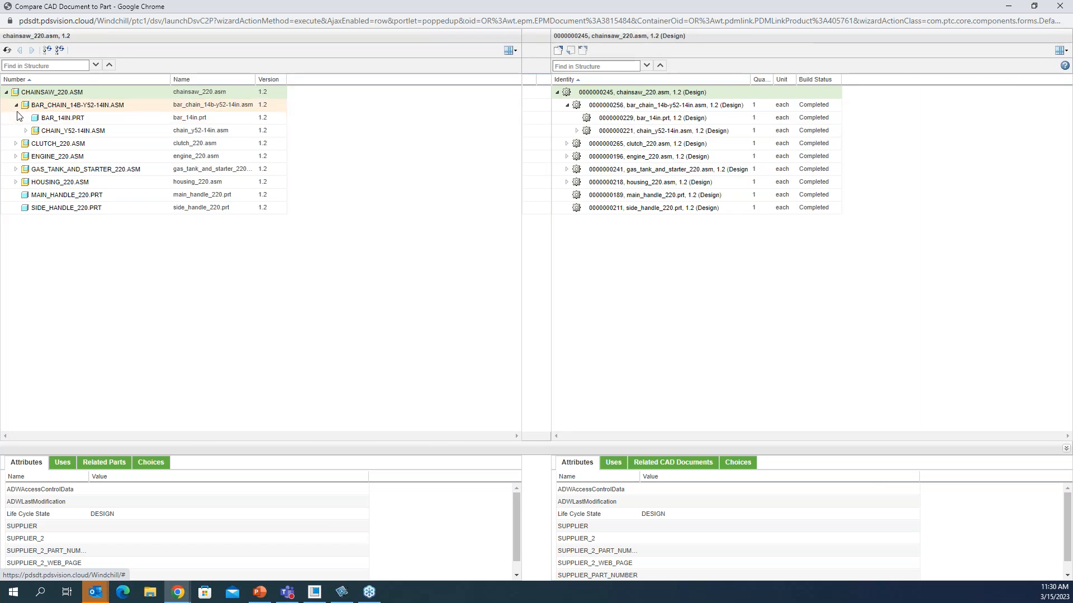
left_click(37, 184)
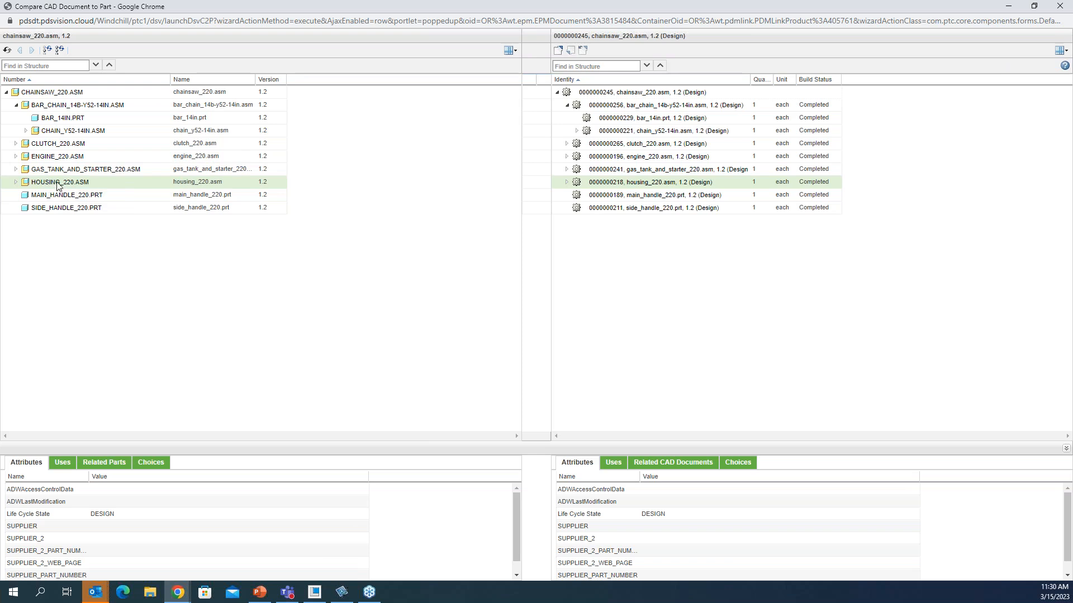
left_click(633, 95)
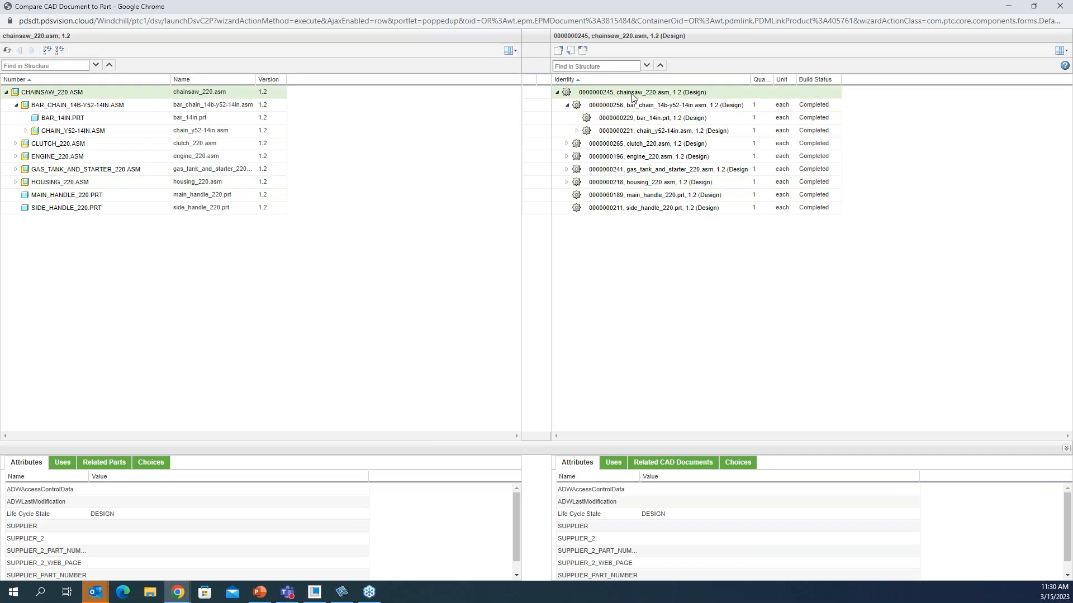
Step: Open the information page of the top-level chainsaw_220.asm part, close the comparison window, and maximize the part page
right_click(633, 95)
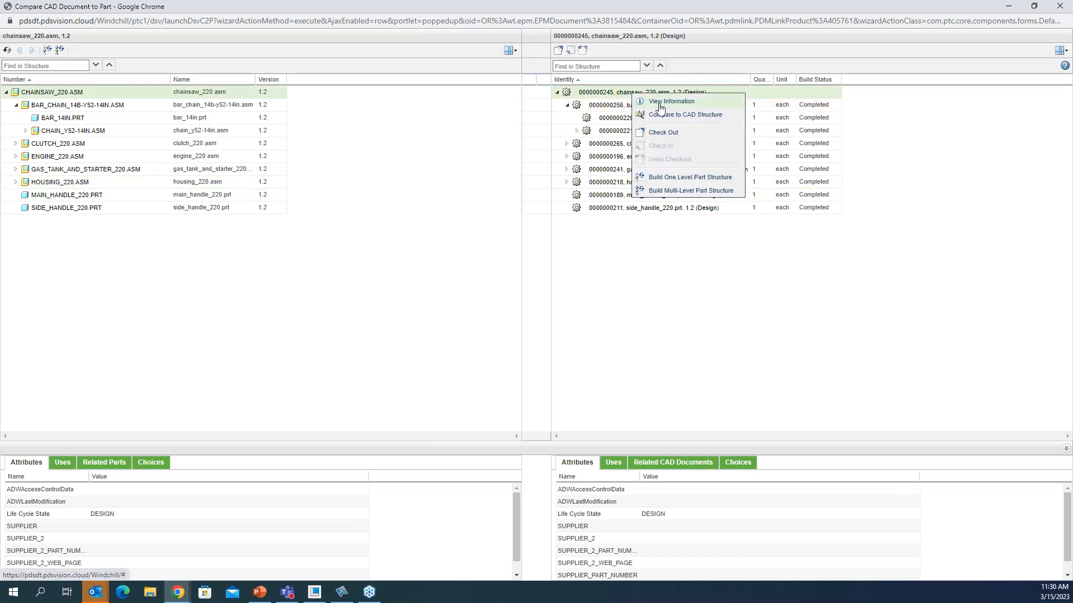
left_click(660, 101)
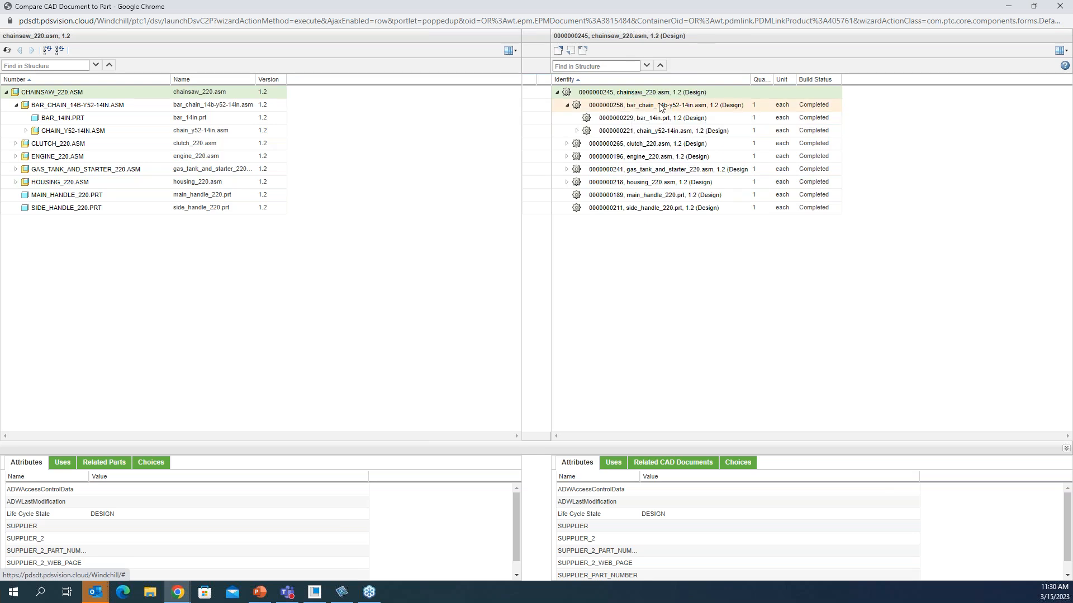
left_click_drag(957, 149, 807, 145)
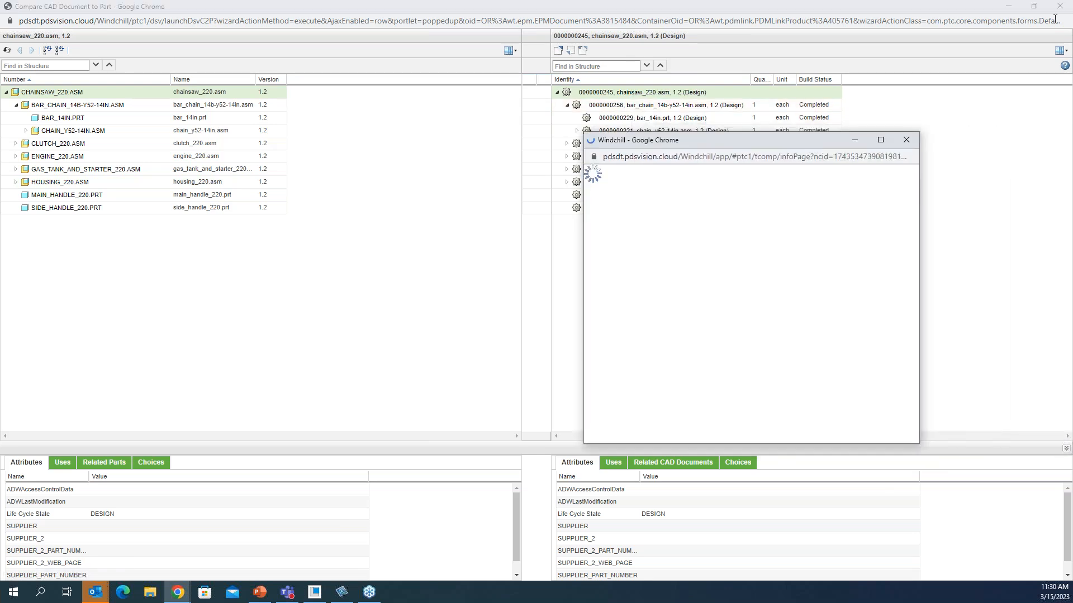
left_click(1014, 50)
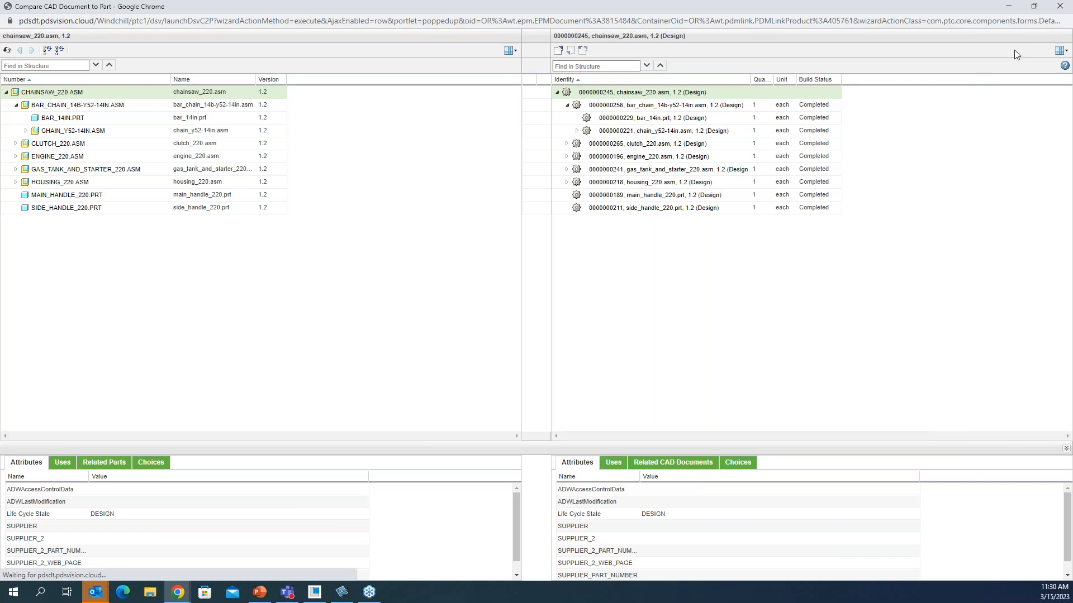
left_click(1060, 6)
left_click(876, 139)
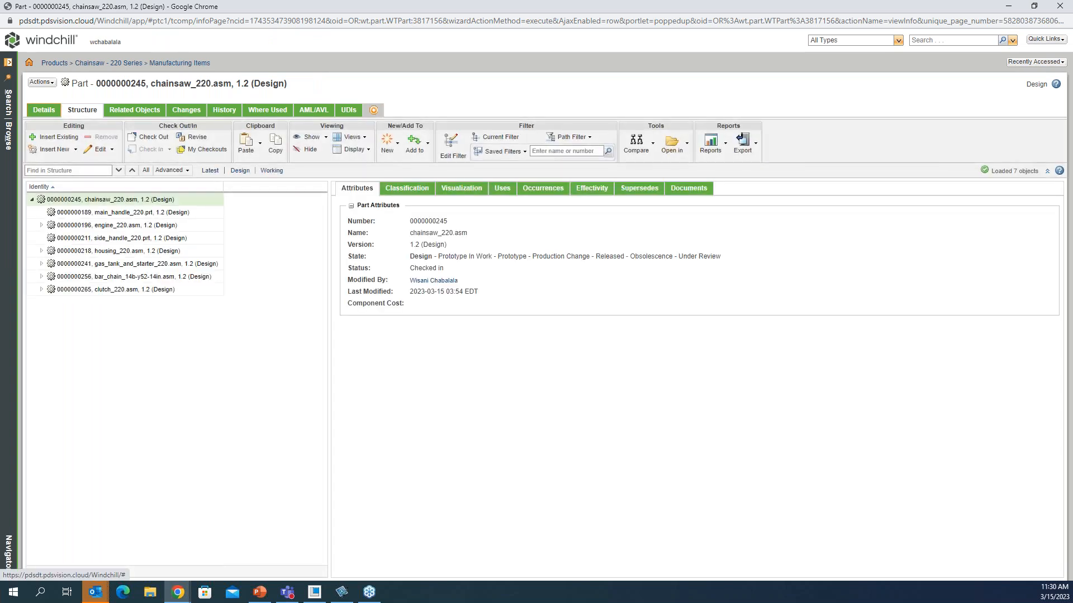
Step: Review the chainsaw_220.asm part's details, return to its structure, and expand the engine, housing and gas tank and starter assemblies
left_click(45, 110)
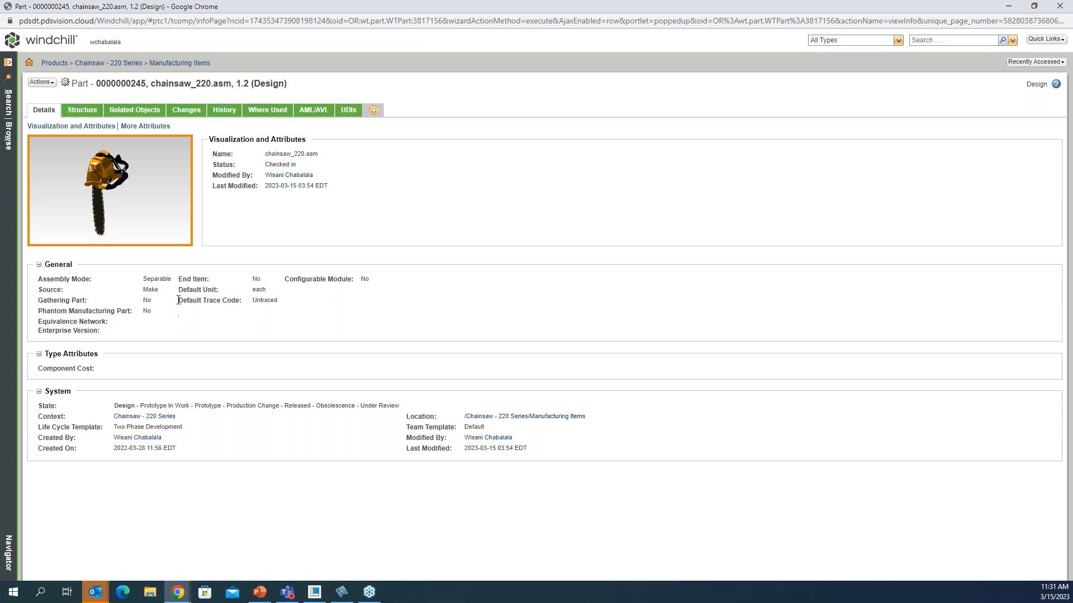
left_click(78, 111)
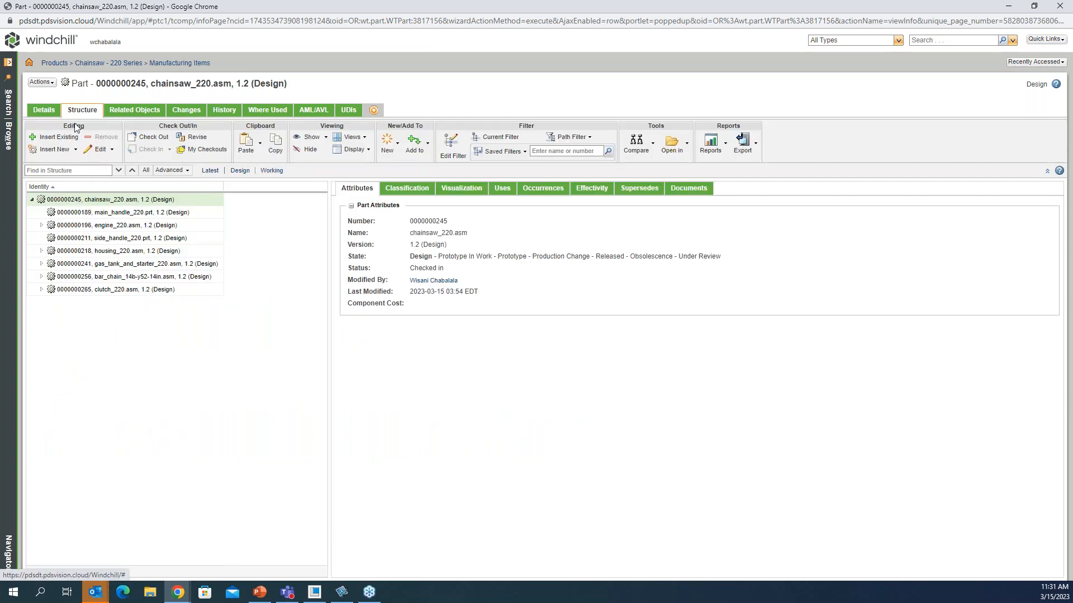
left_click(41, 225)
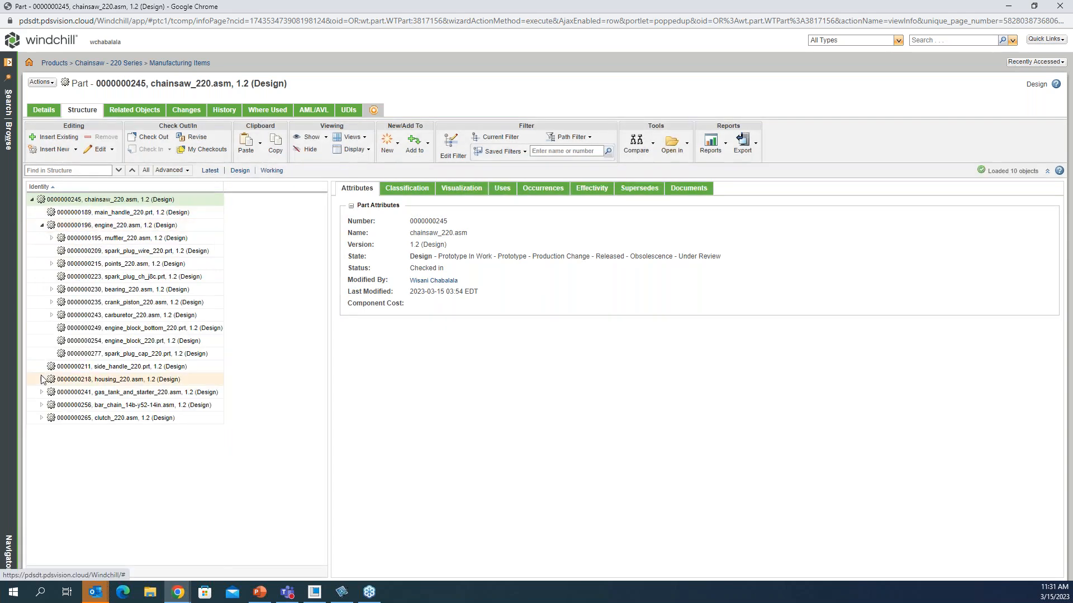
left_click(42, 379)
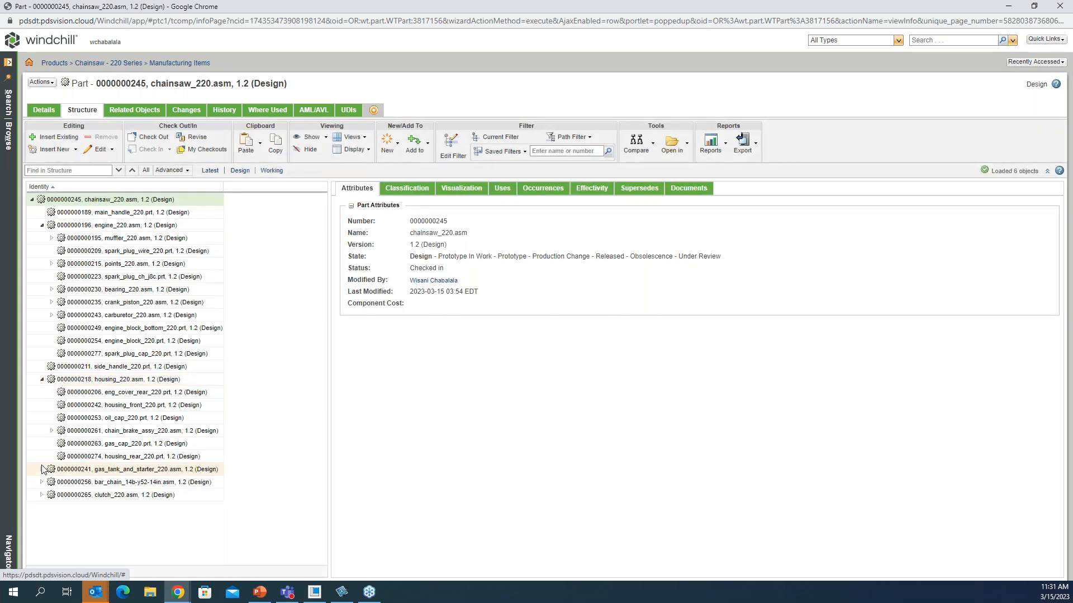
left_click(41, 468)
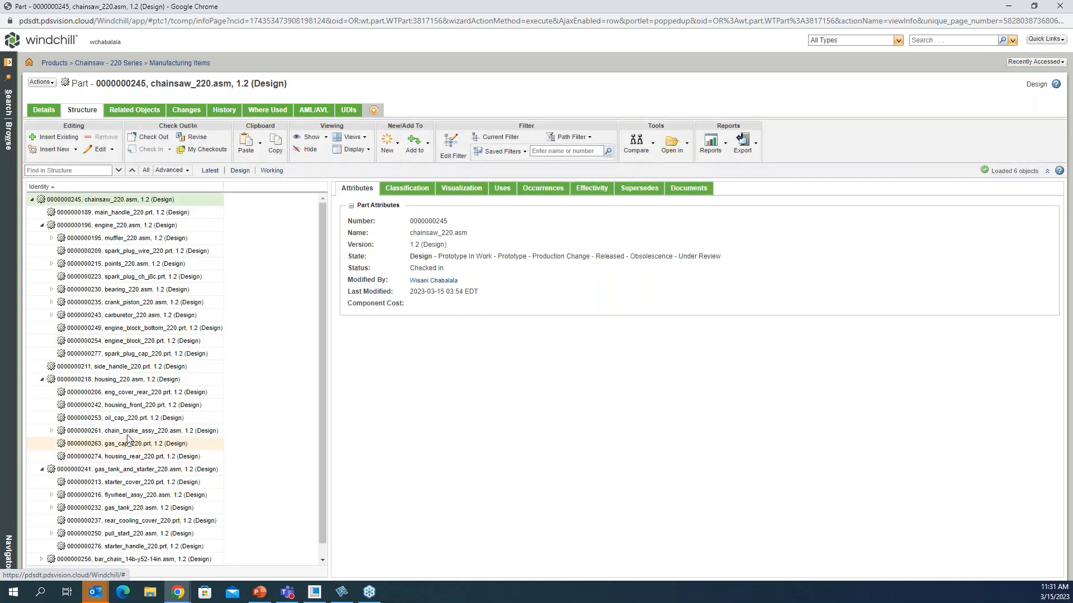
scroll(127, 419, "down", 1)
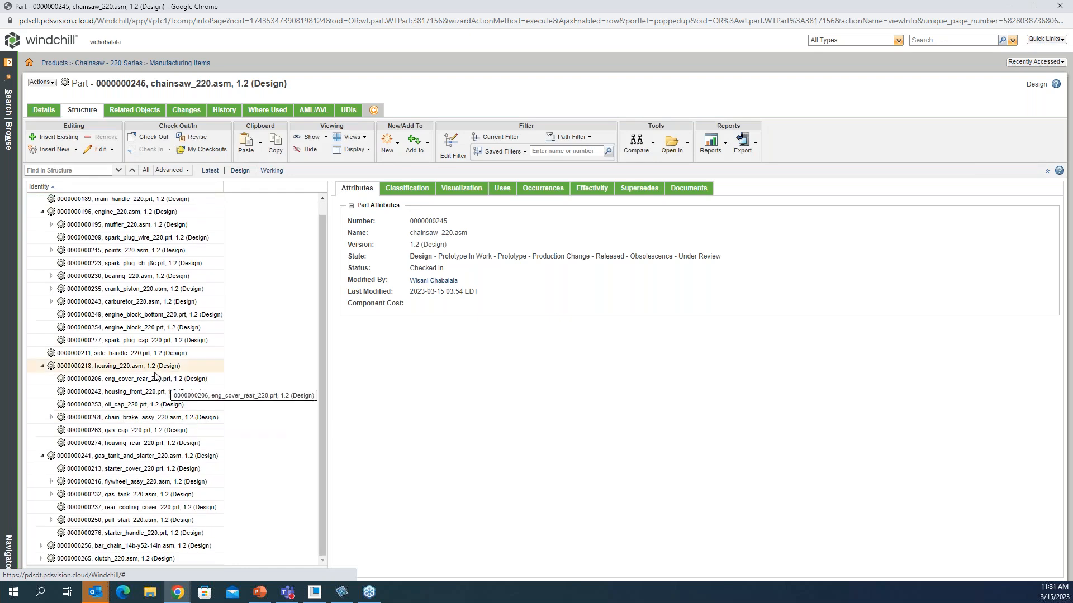
Step: Collapse the engine, housing and gas tank assemblies and look over the report types offered for the part structure without running any
left_click(42, 212)
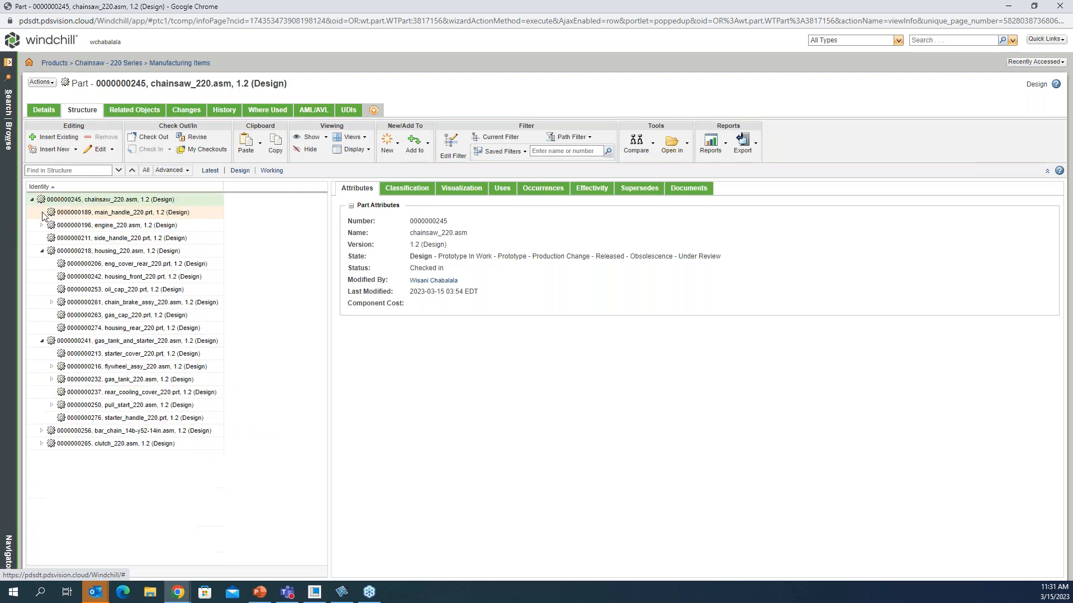
left_click(41, 251)
left_click(42, 265)
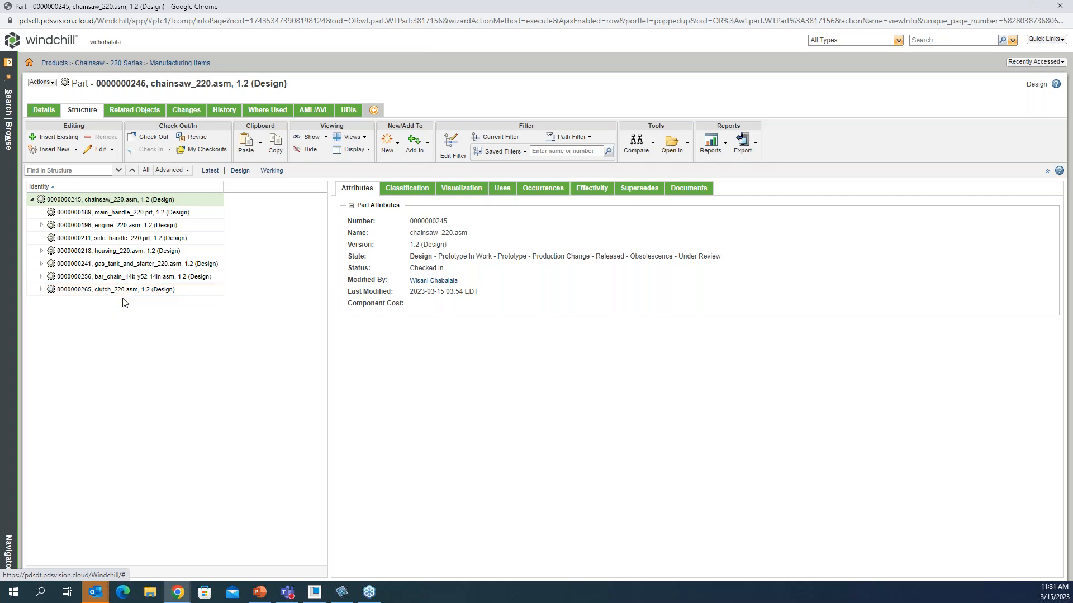
left_click(725, 145)
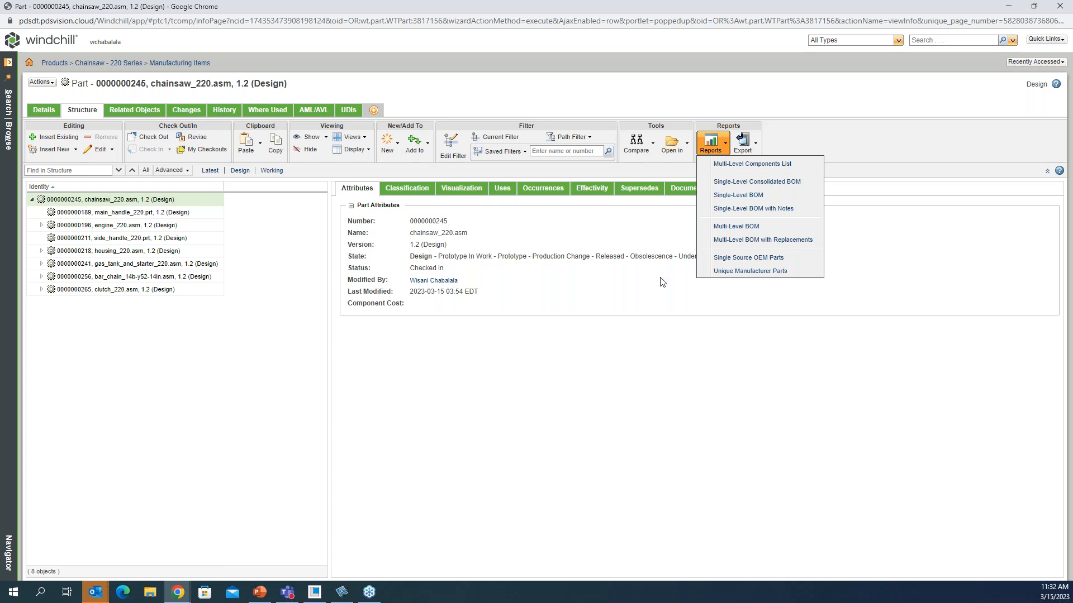
left_click(655, 291)
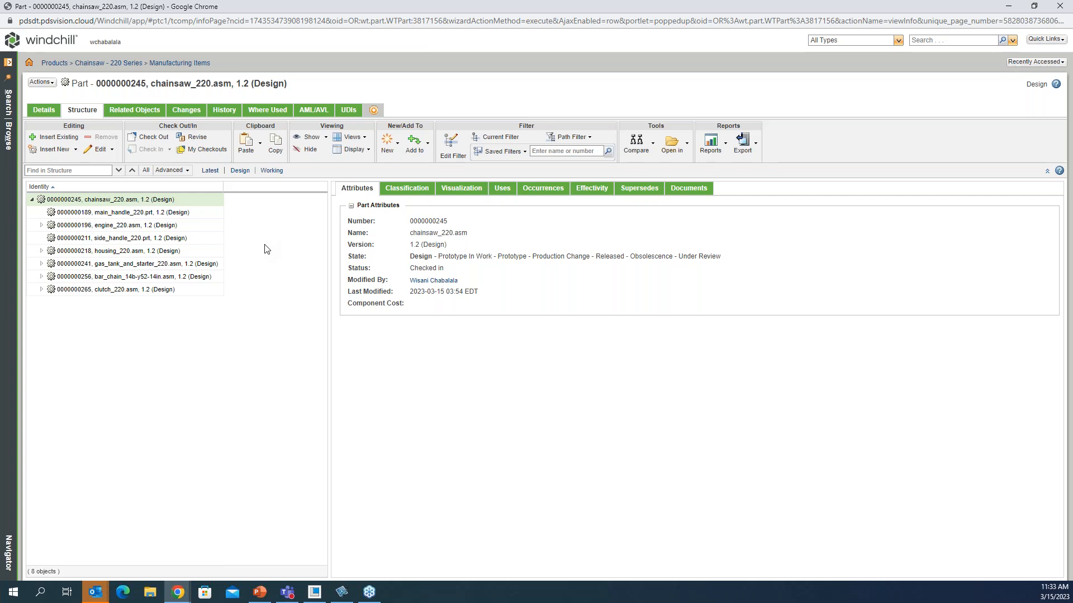
Step: Open the chainsaw_220.asm design part in BOM Transformer
left_click(53, 88)
mouse_move(61, 74)
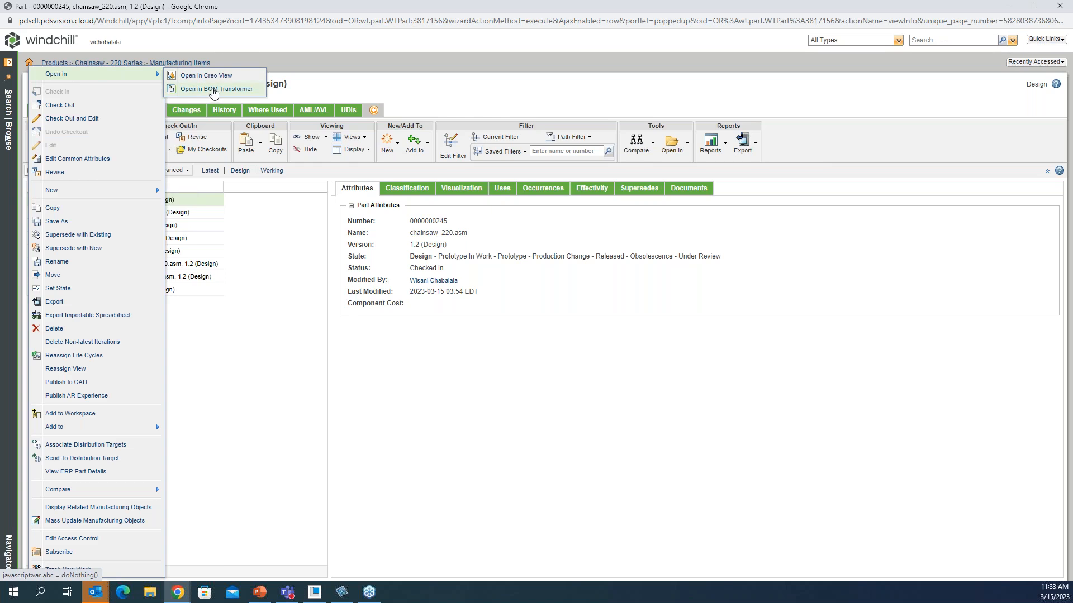
left_click(213, 89)
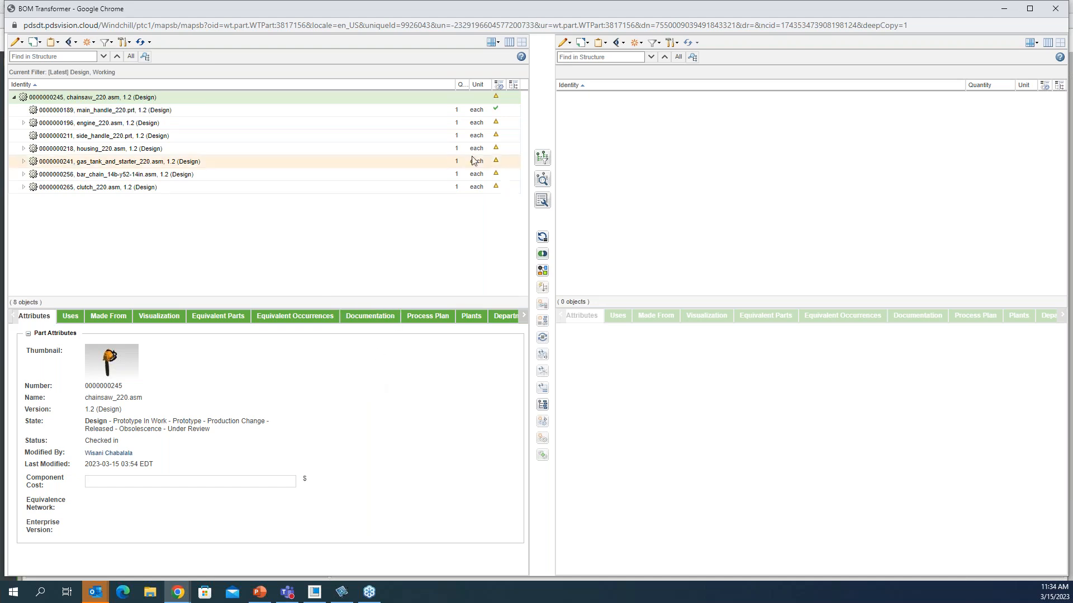
Step: Start a new downstream branch from the top-level chainsaw_220.asm with downstream view Manufacturing and BOM type Production
mouse_move(496, 100)
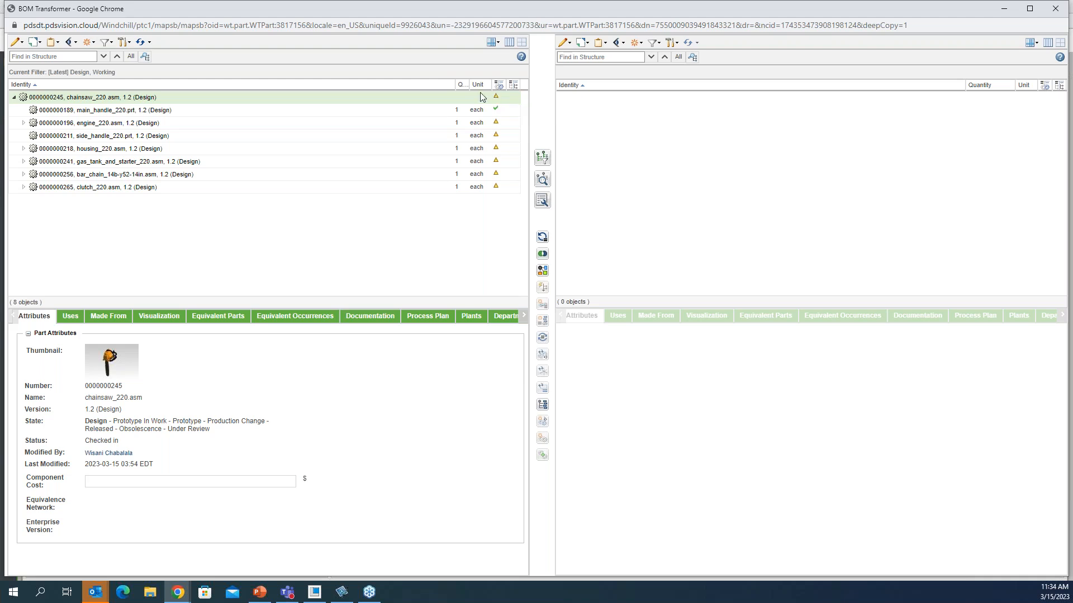
right_click(451, 99)
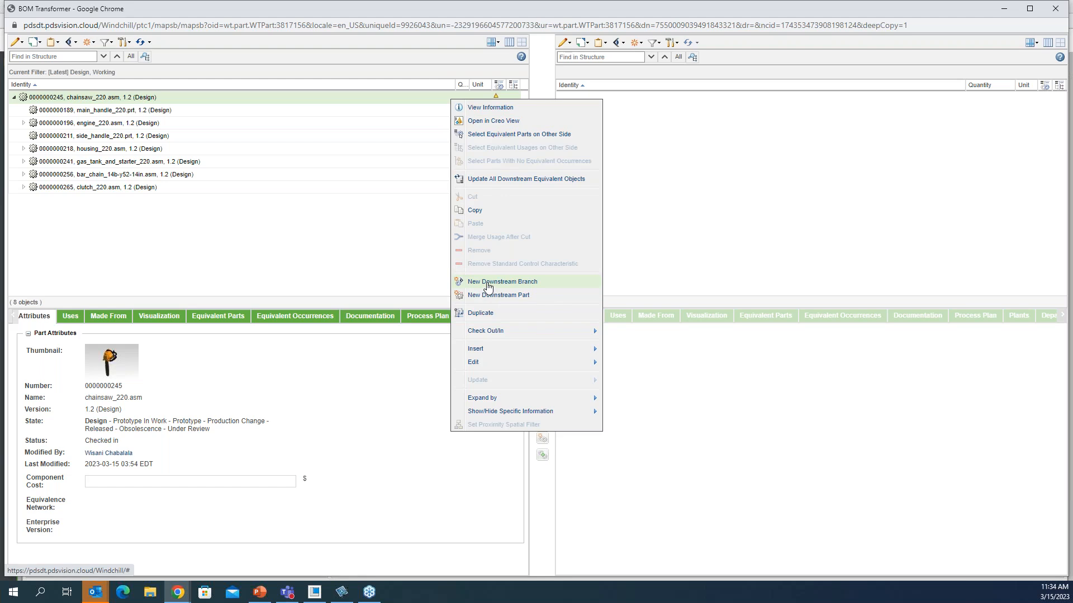
left_click(488, 287)
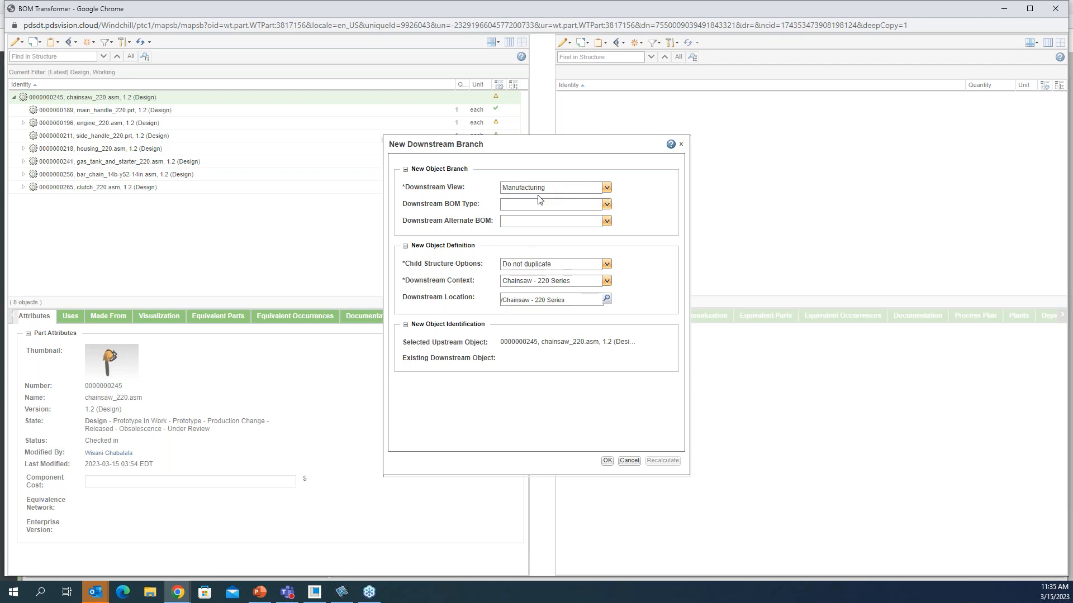
left_click(606, 188)
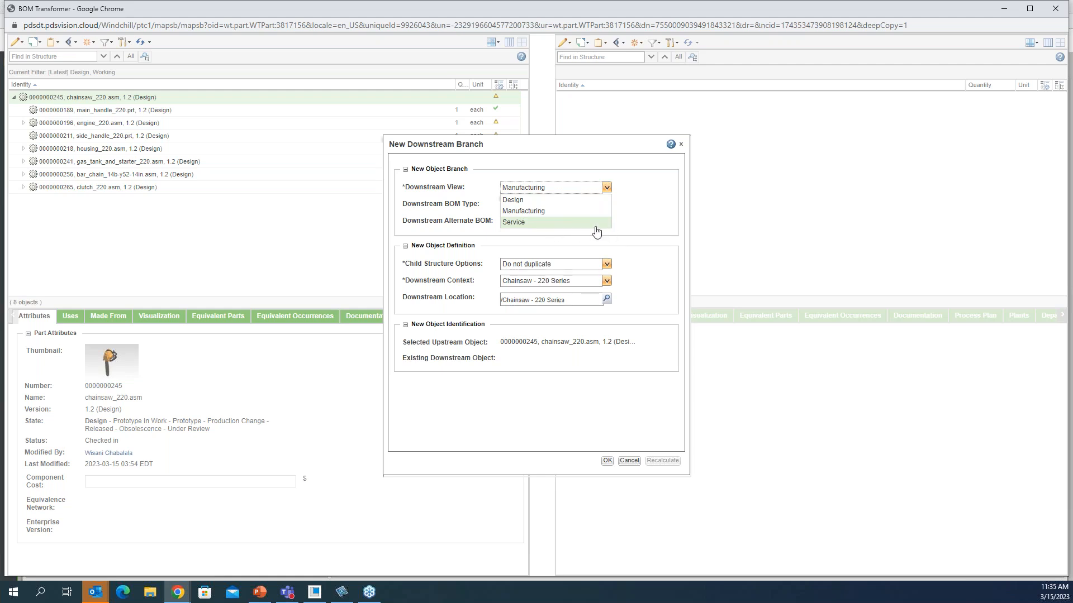
left_click(545, 211)
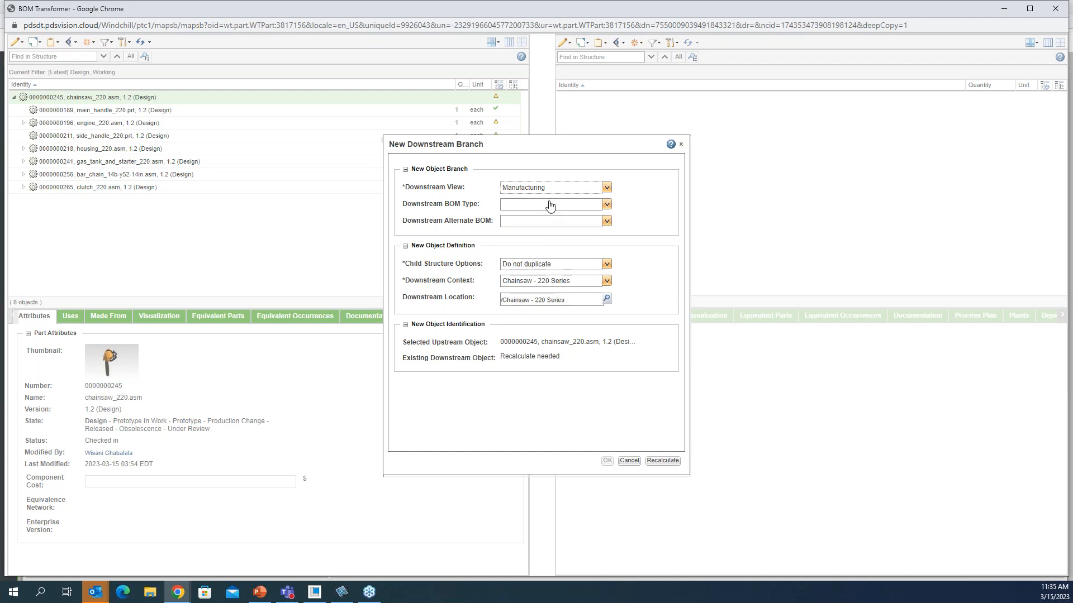
left_click(608, 205)
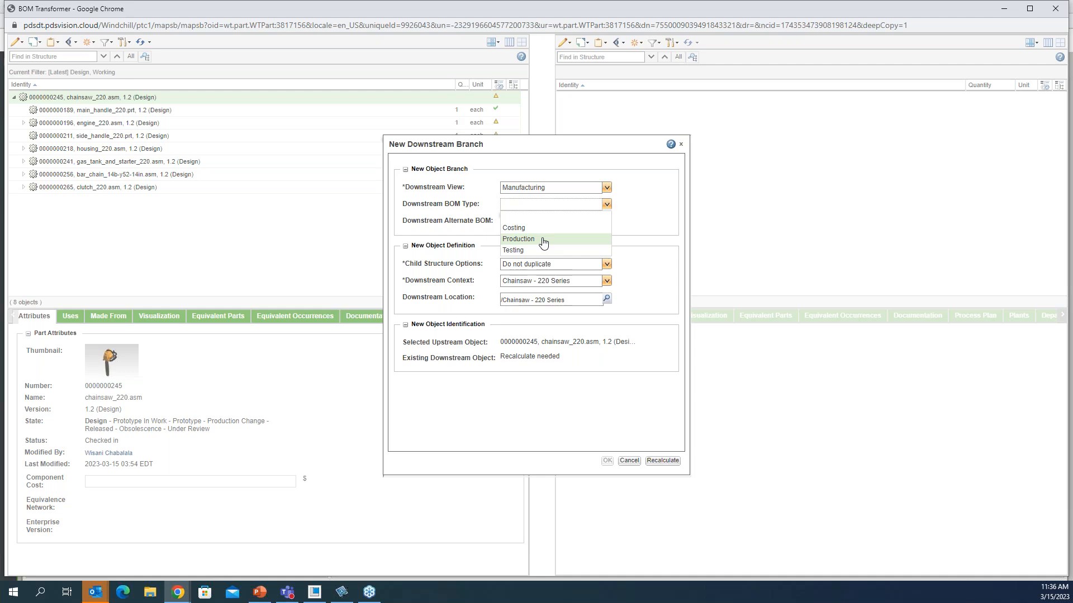
left_click(543, 241)
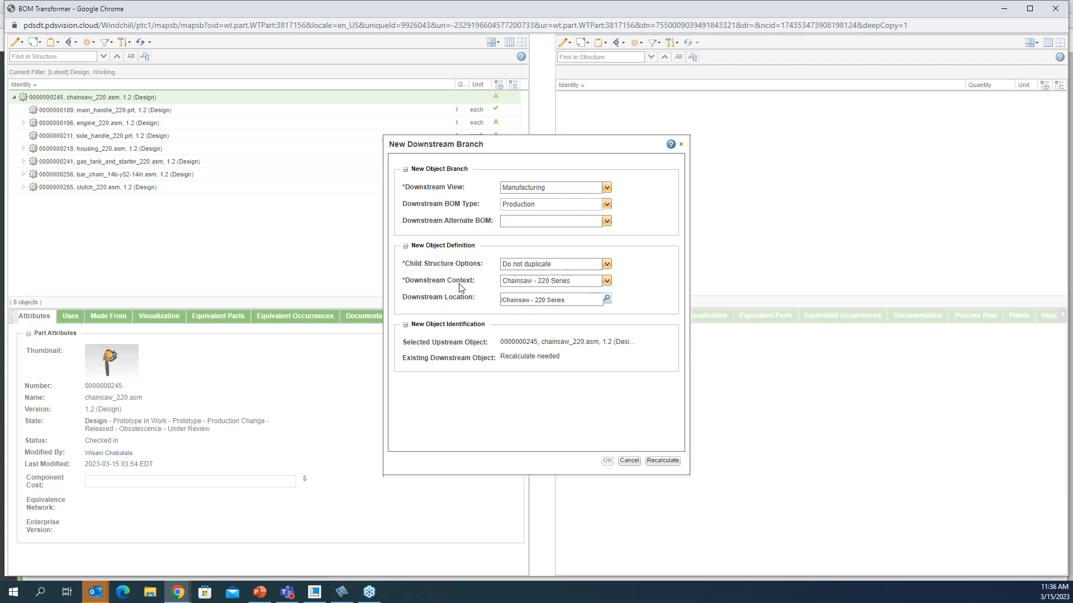
Step: Set the child structure option to Duplicate with propagating, recalculate, create the branch, and accept adjusting the expansion criteria
left_click(606, 265)
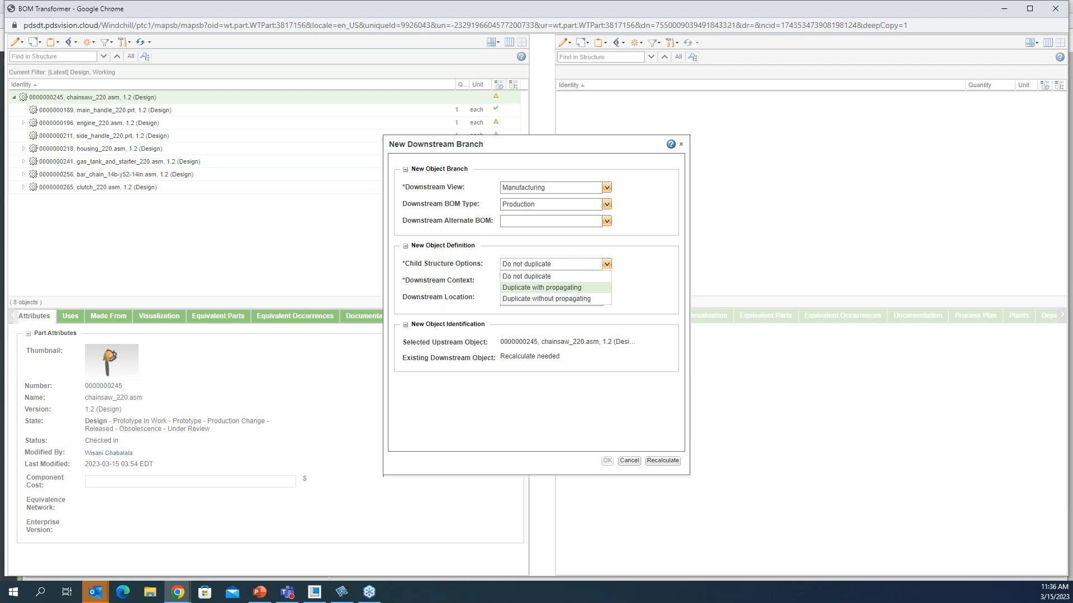
left_click(545, 287)
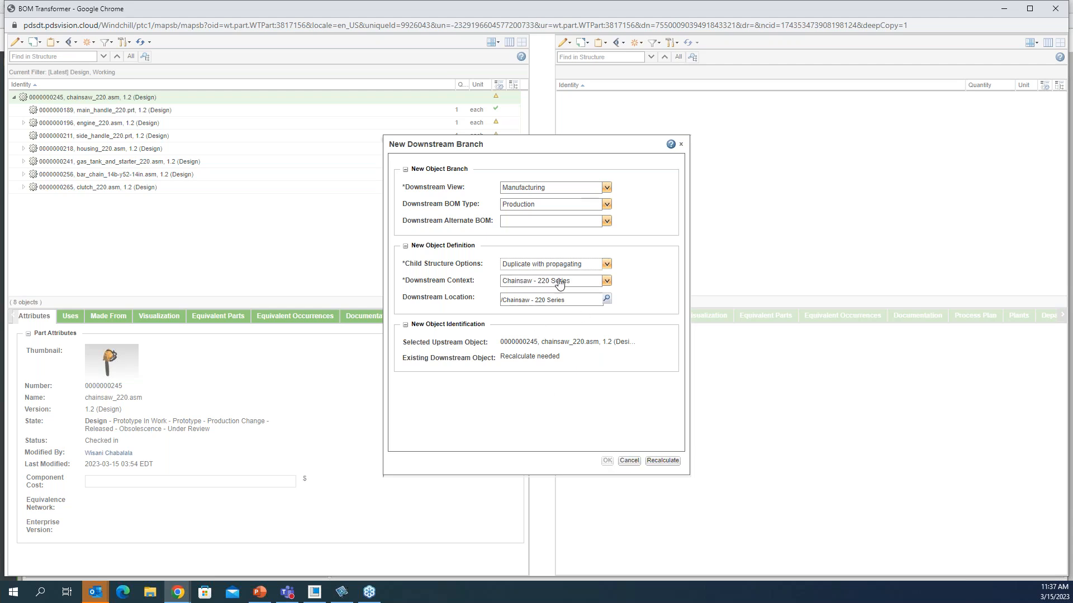
left_click(655, 462)
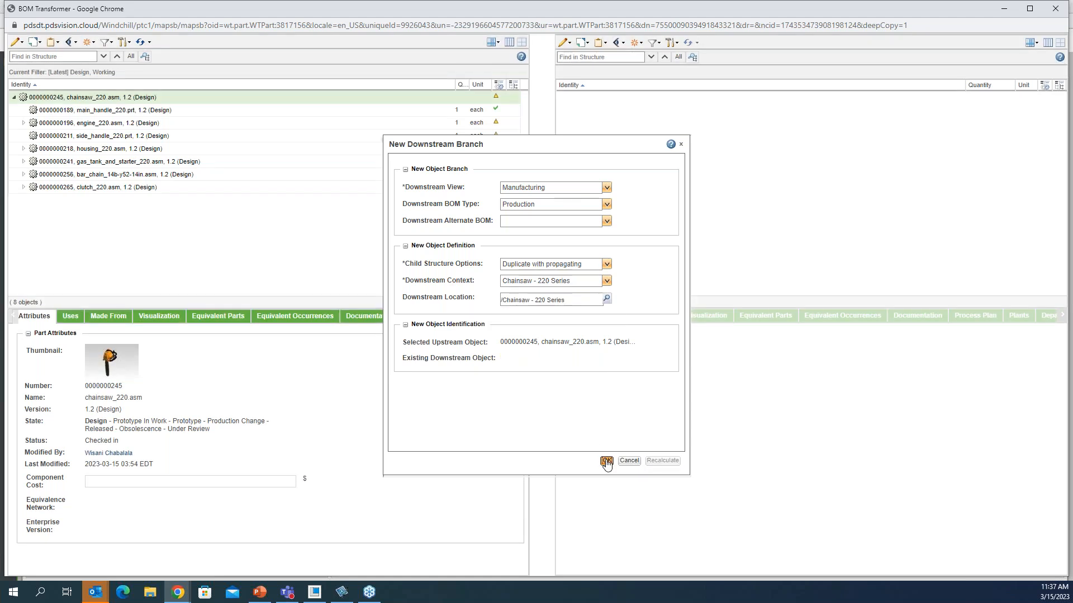
left_click(606, 462)
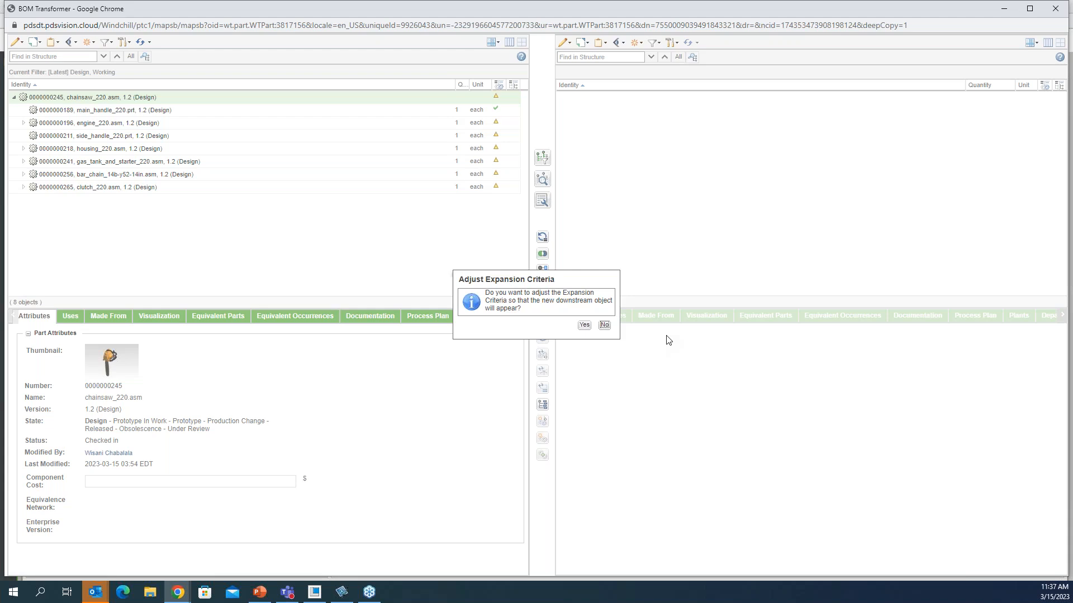
left_click(585, 325)
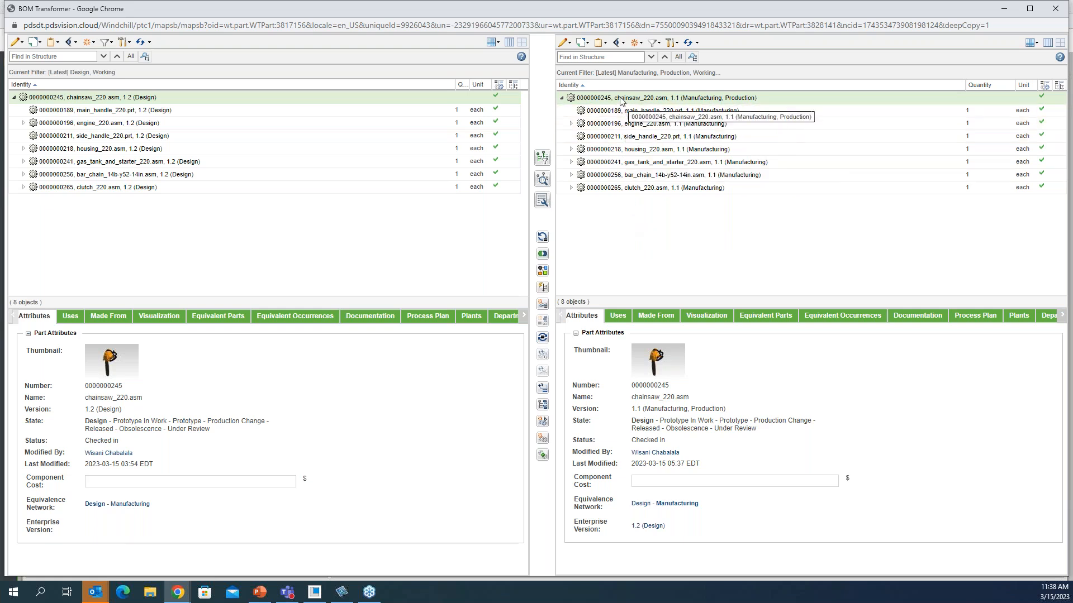
Step: Insert a new part under the top-level manufacturing chainsaw_220.asm and set its type to Part
right_click(621, 99)
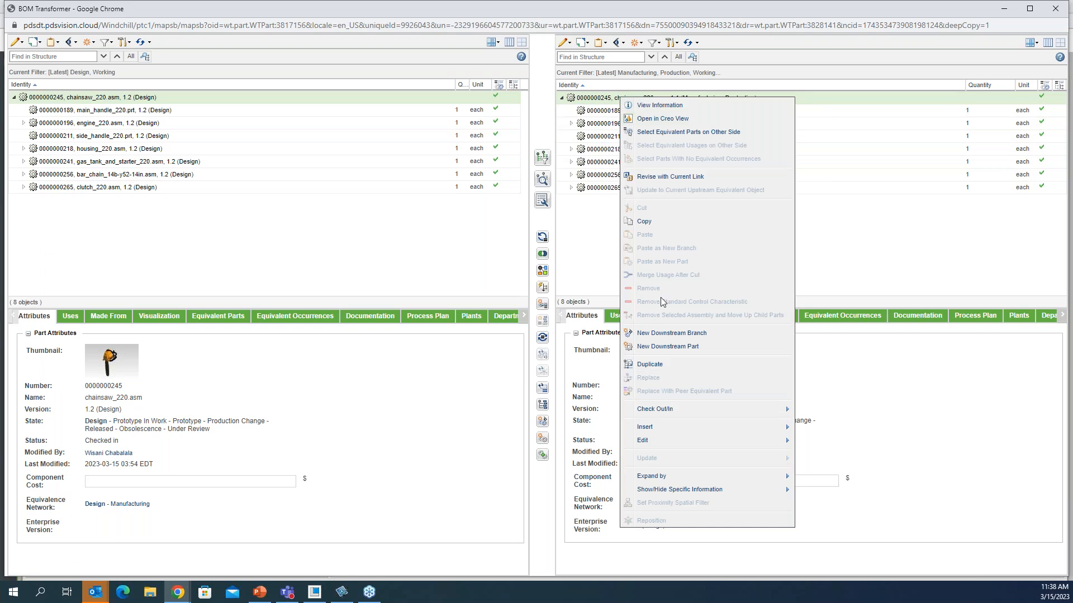
mouse_move(684, 429)
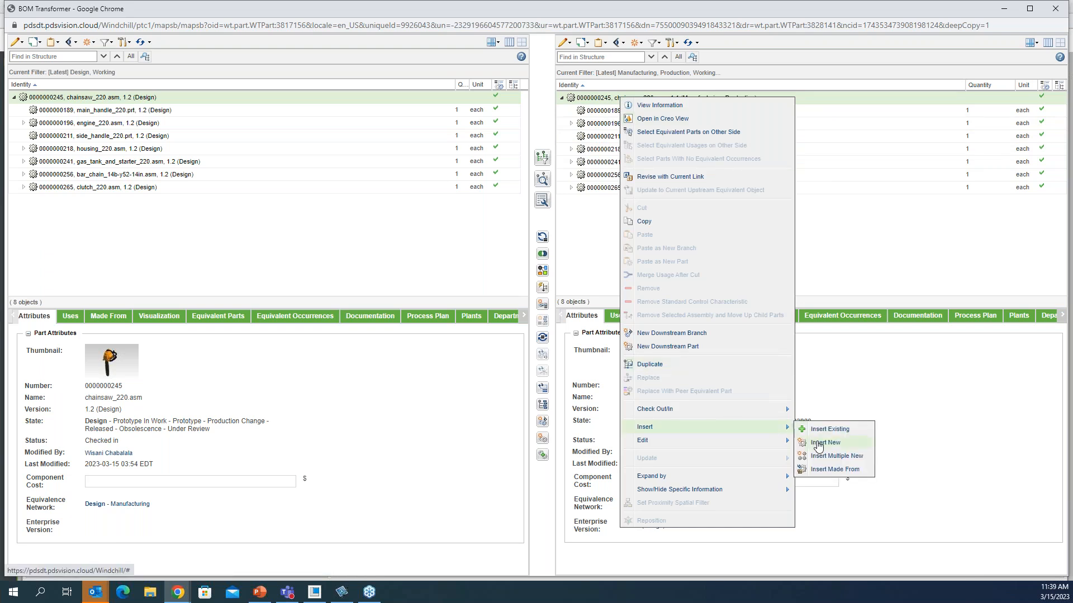
left_click(818, 445)
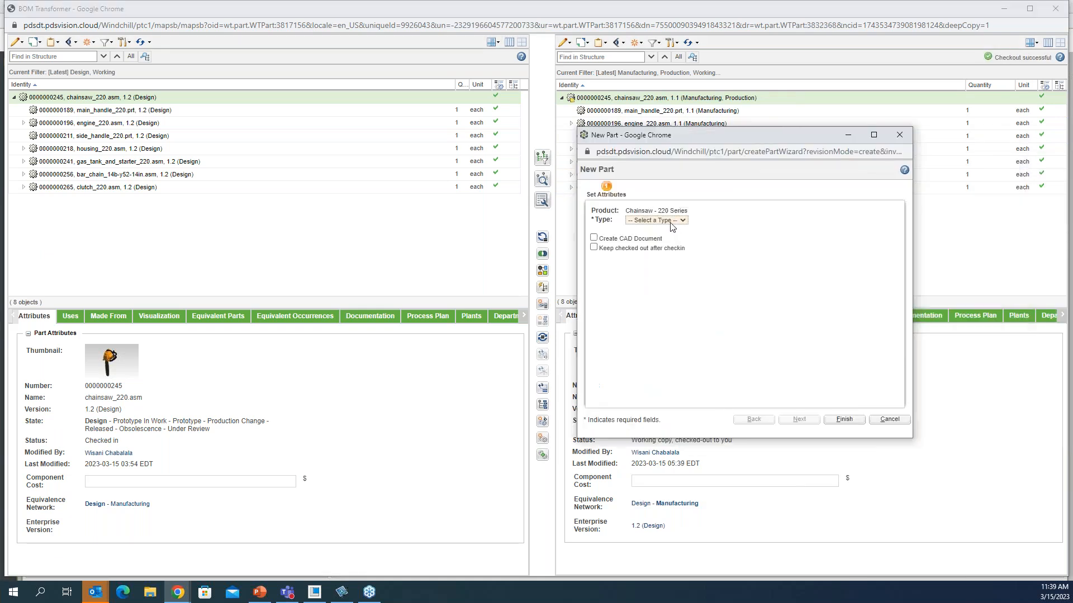
left_click(679, 221)
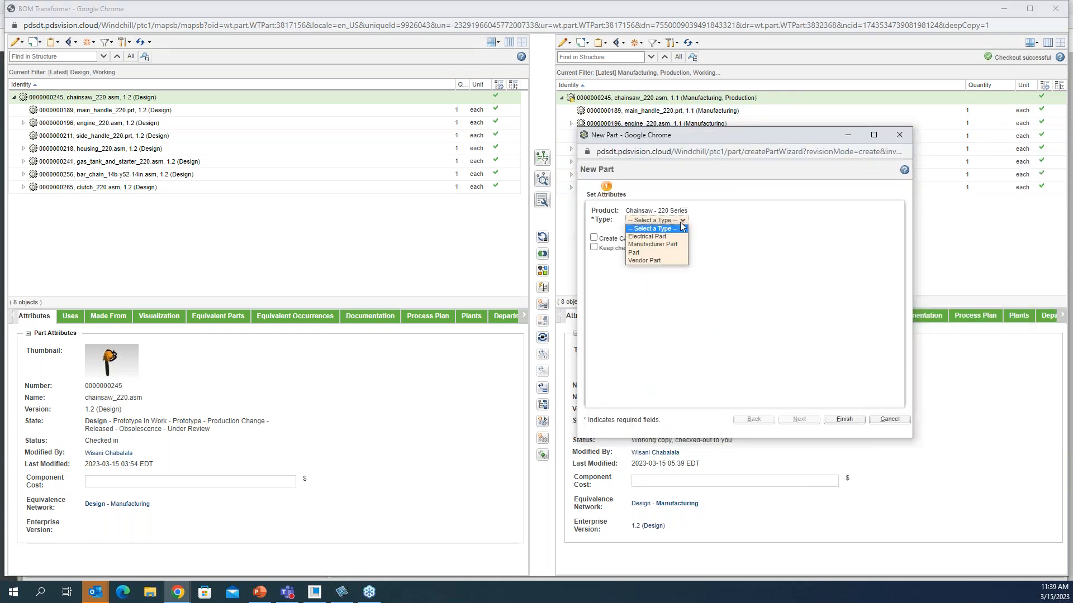
left_click(659, 254)
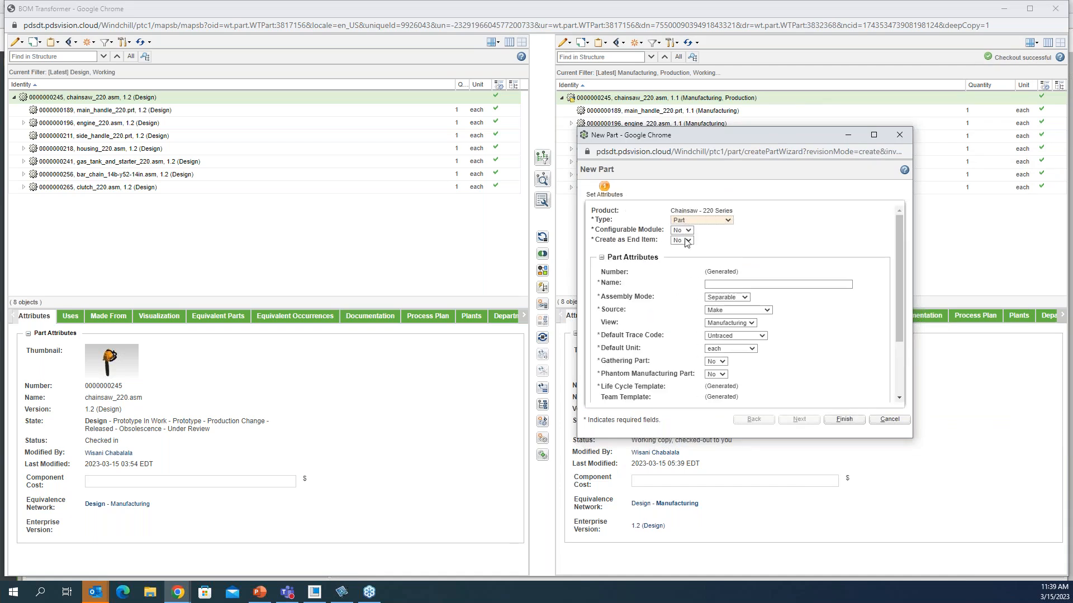
Step: Name the new part Oil_550 and set its source to Buy
left_click(707, 285)
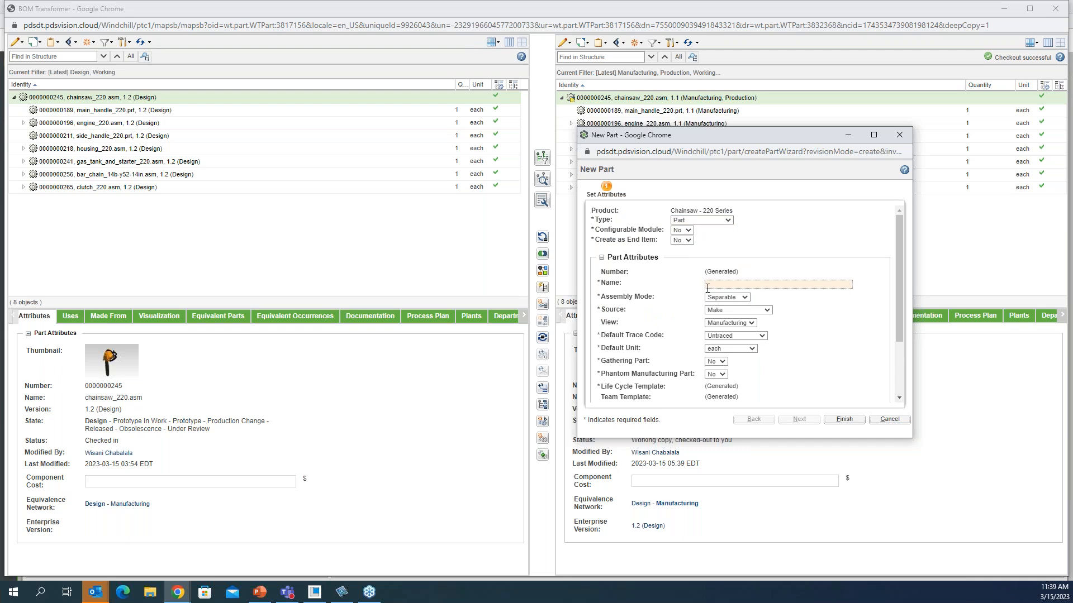
type("old")
left_click(764, 311)
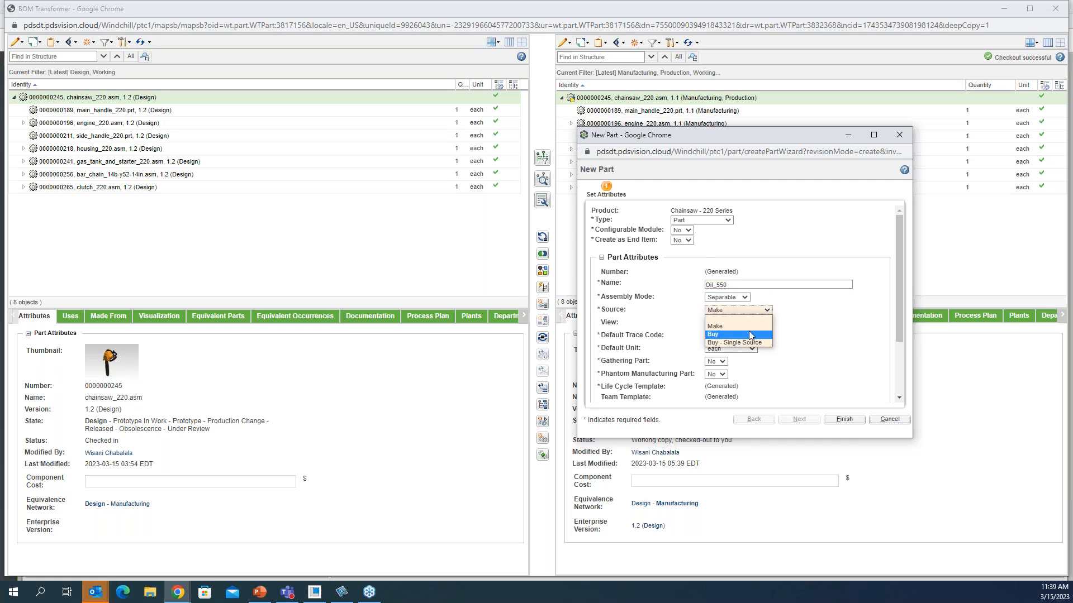
left_click(750, 335)
left_click(768, 312)
left_click(746, 335)
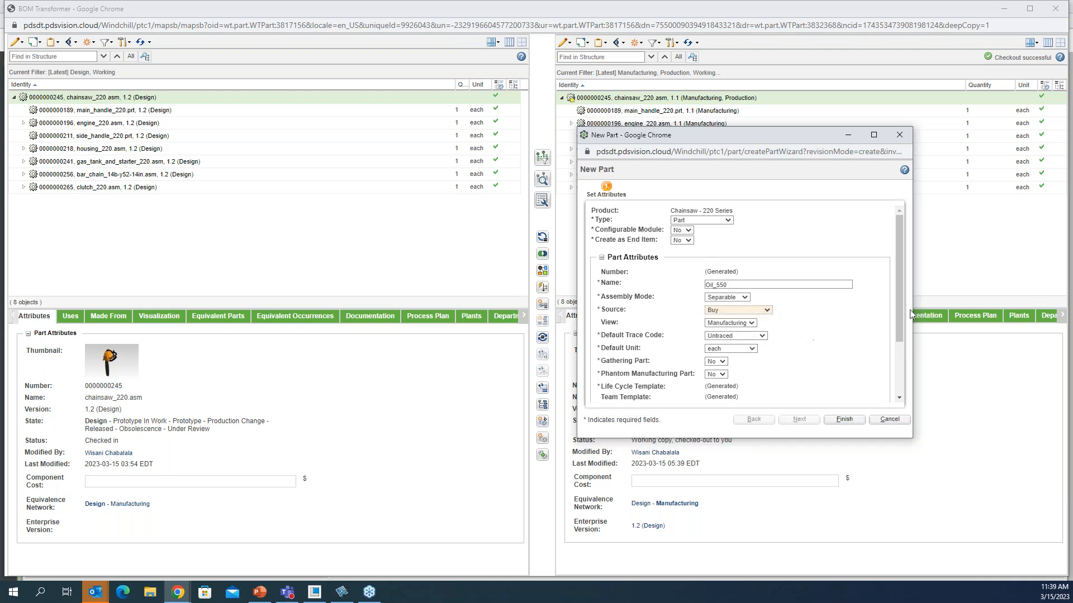
Step: Review the attributes of the new part Oil_550 and choose Untraced as its default trace code
scroll(838, 336, "down", 2)
scroll(803, 336, "up", 1)
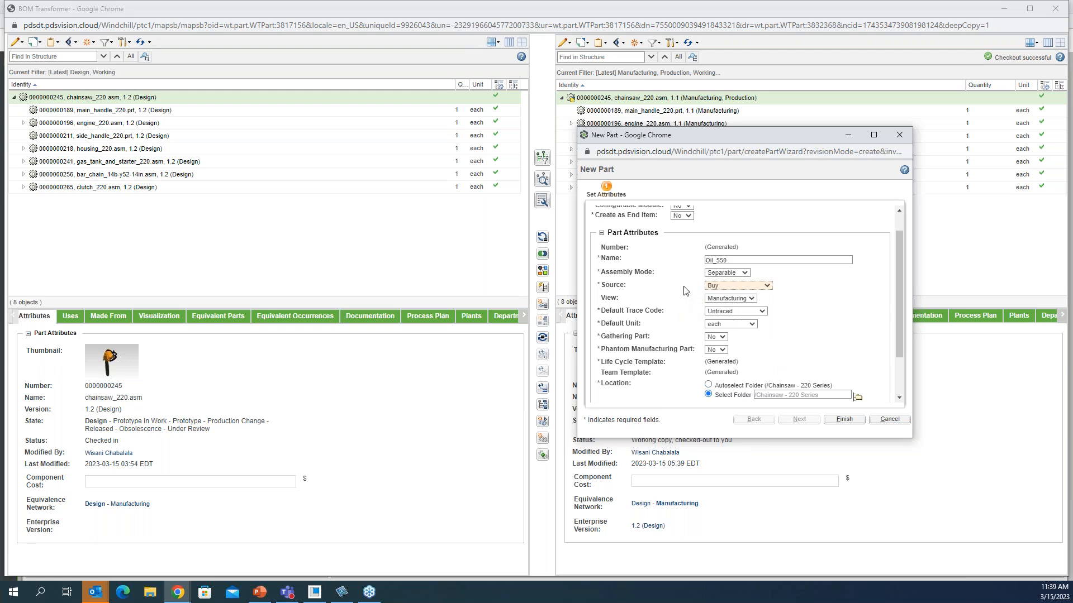
scroll(686, 291, "up", 1)
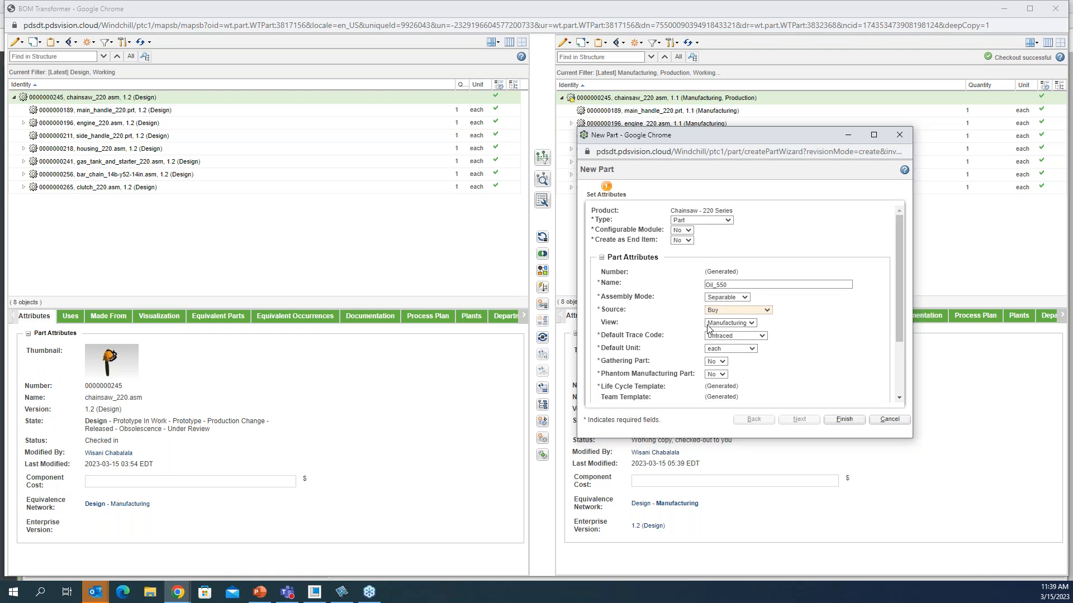
left_click(733, 338)
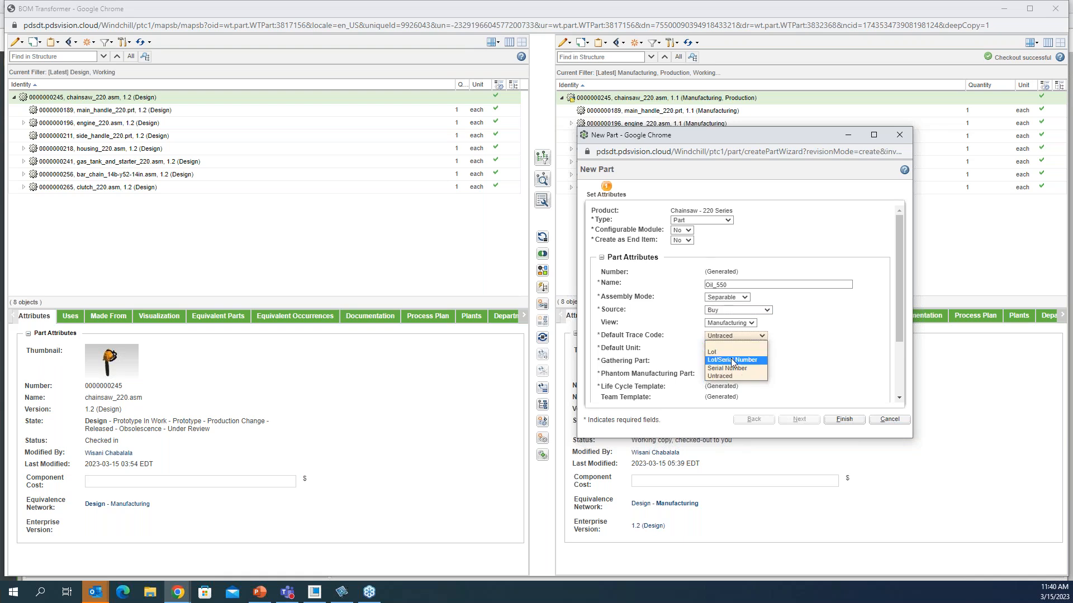
left_click(727, 377)
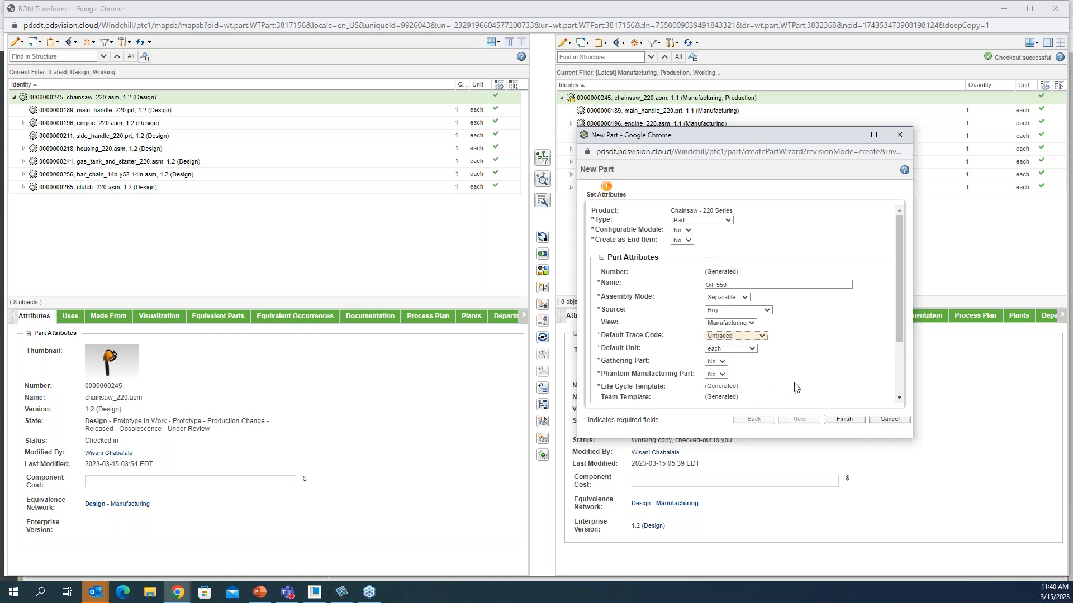
Step: Set the default unit of Oil_550 to liters and finish creating the part
left_click(752, 349)
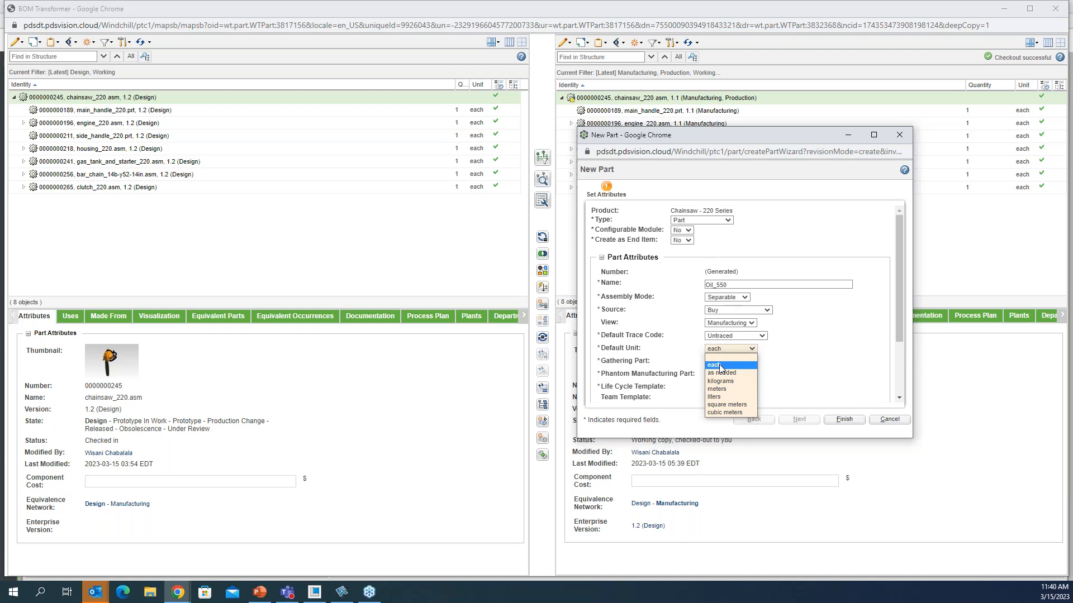
left_click(718, 398)
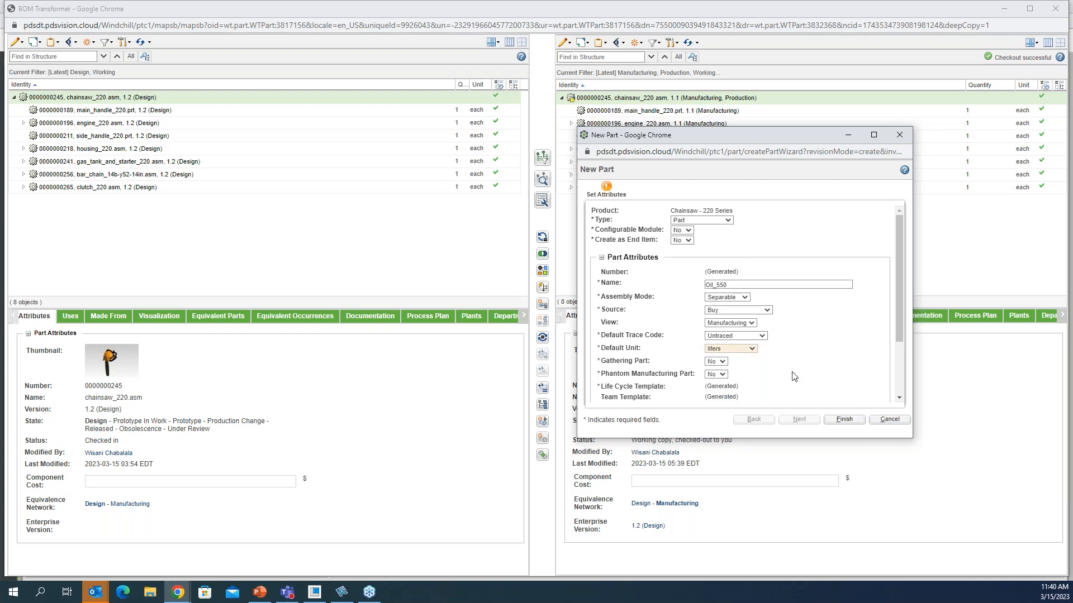
scroll(796, 377, "down", 3)
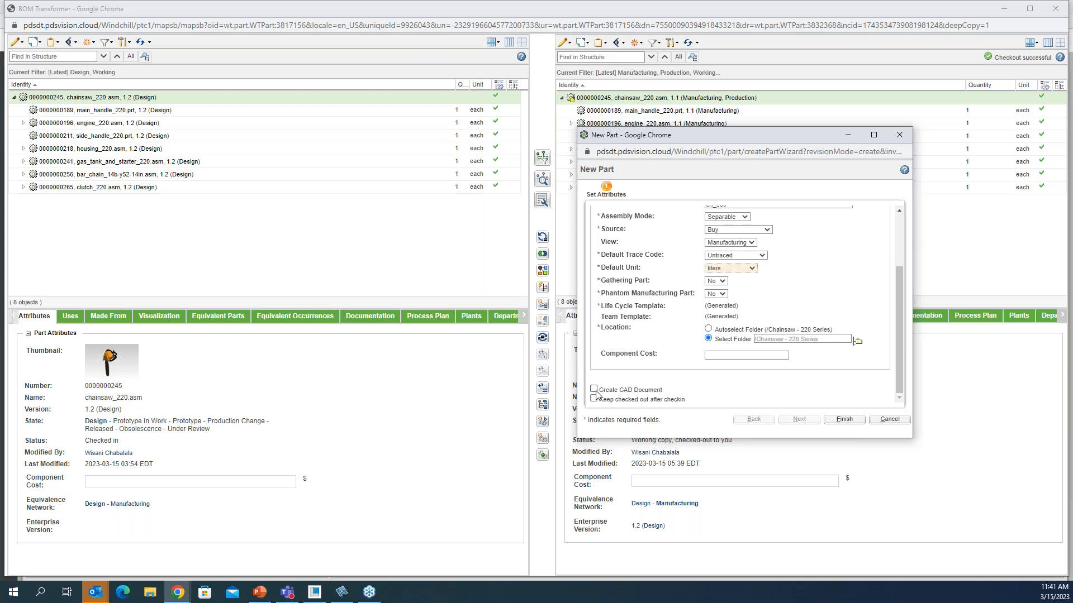
left_click(842, 426)
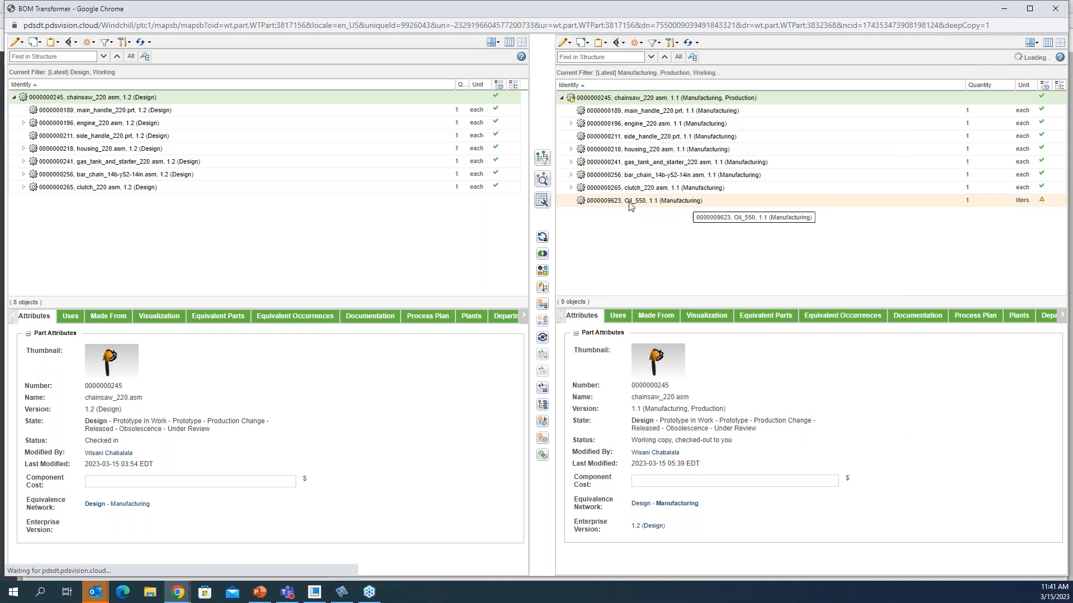
Step: Set the quantity of Oil_550 to 10 in the uses list of the manufacturing chainsaw_220.asm
left_click(618, 318)
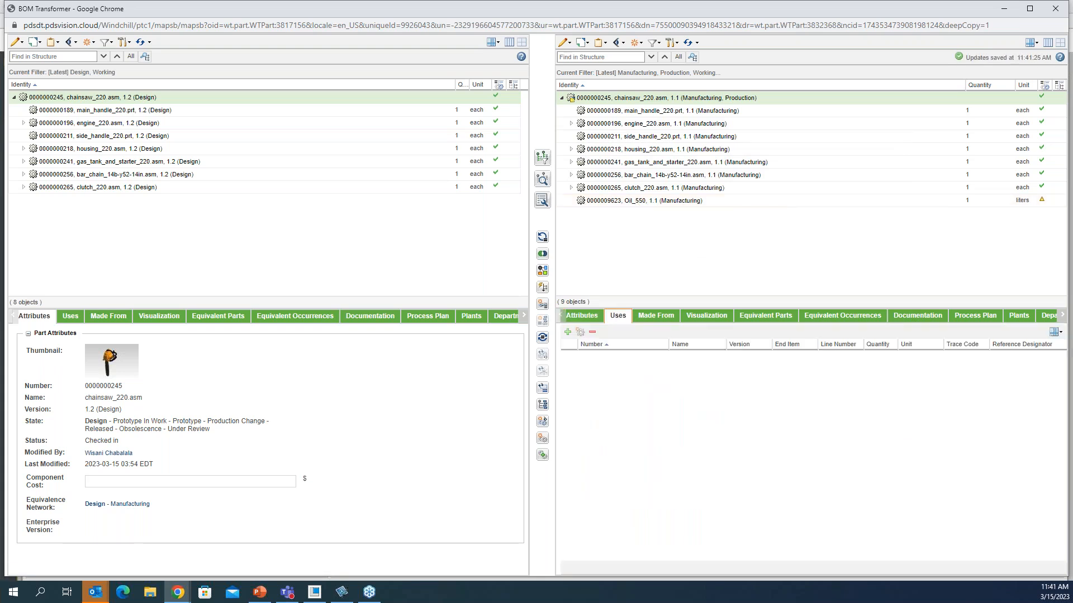
left_click(869, 447)
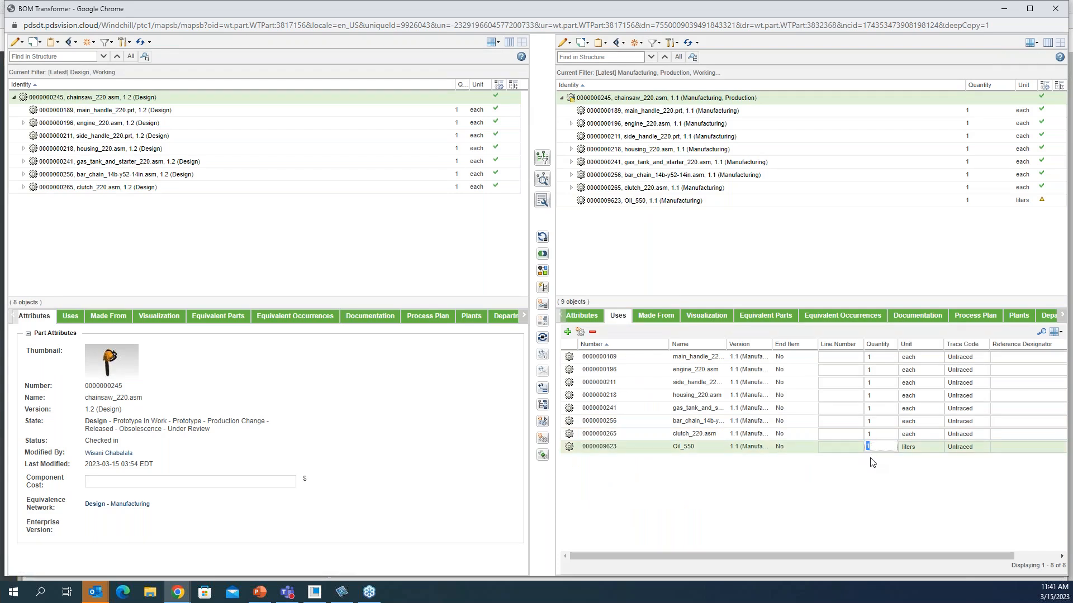
type("1")
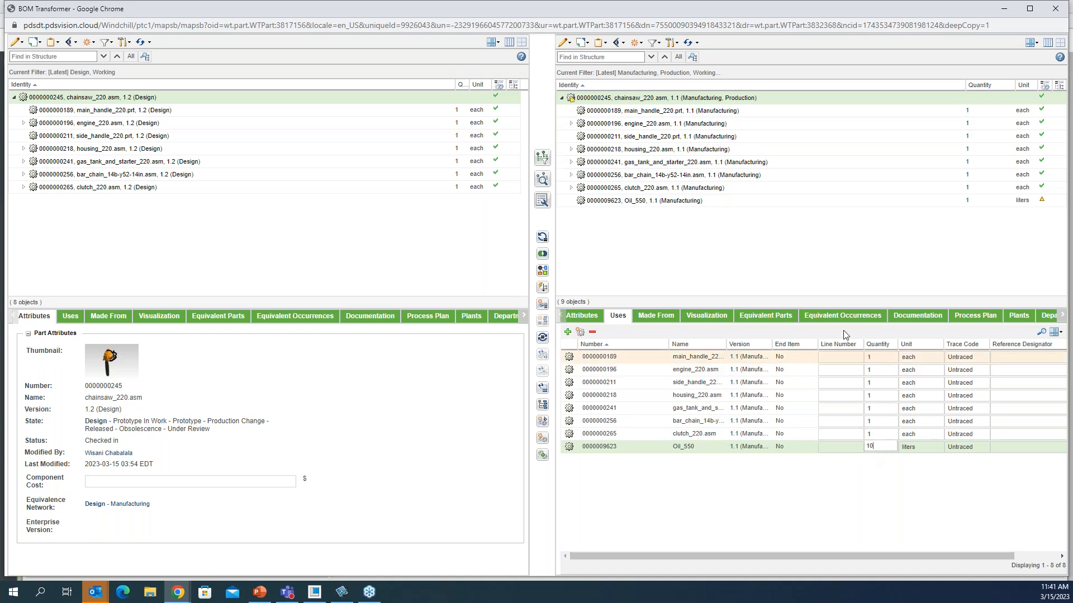
key("Return")
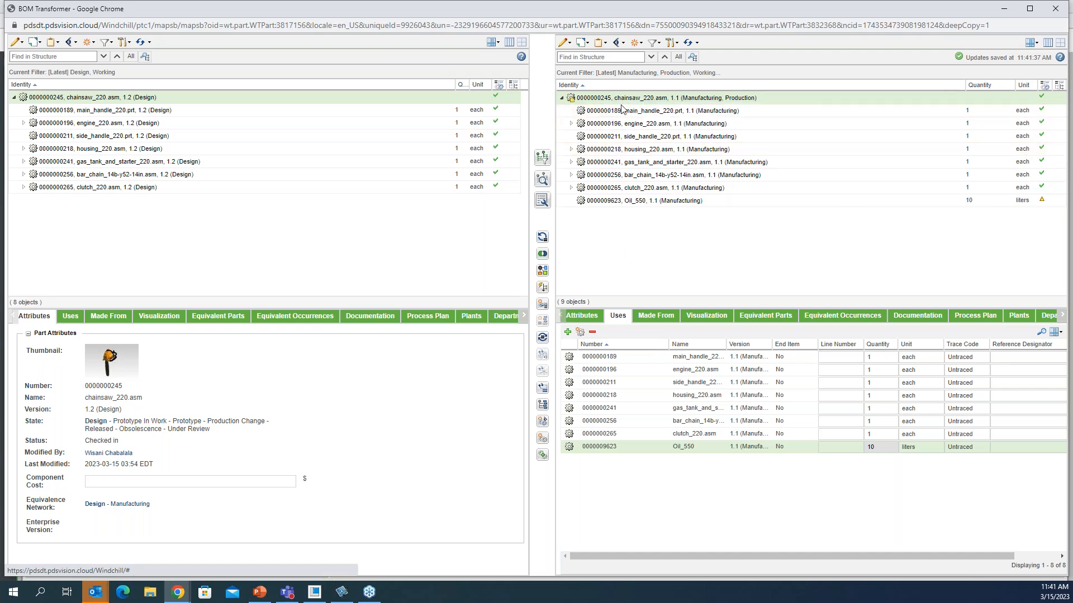
Step: Insert another new part under the top-level manufacturing chainsaw_220.asm with type Part
mouse_move(754, 426)
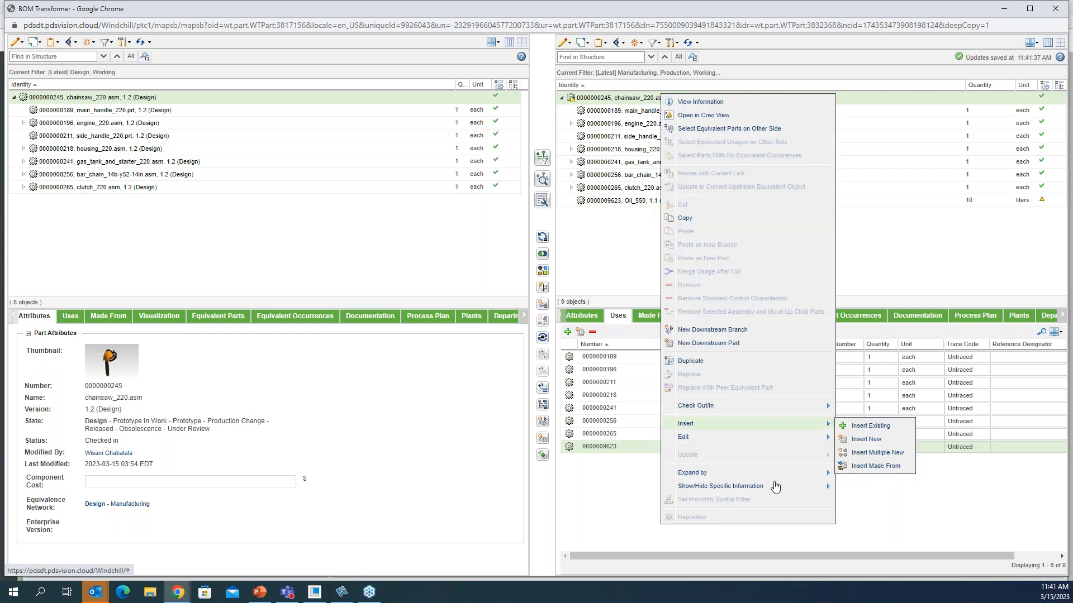
left_click(852, 439)
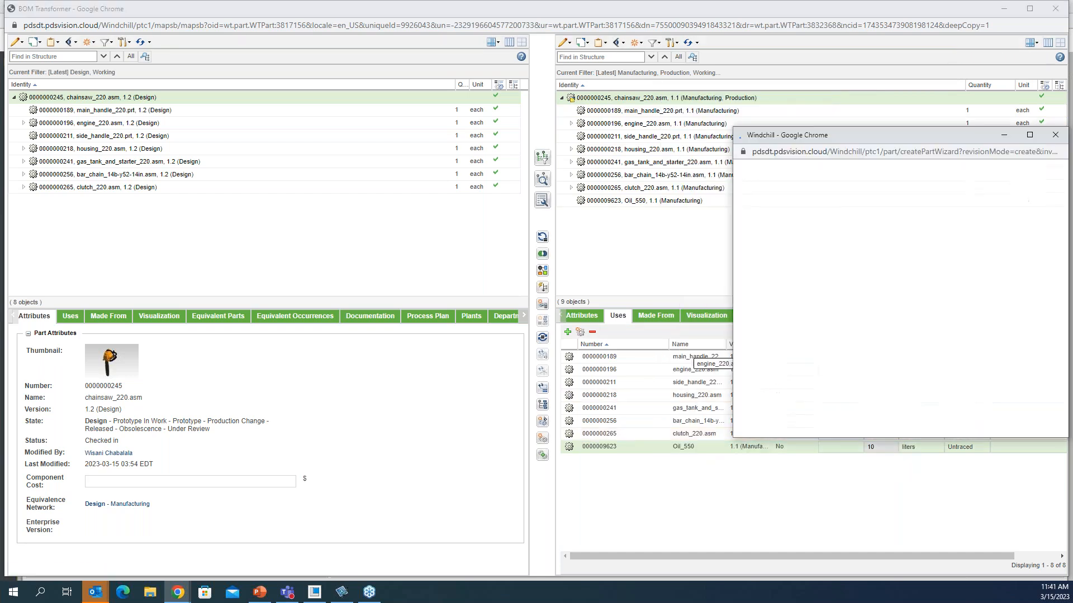
left_click(747, 227)
left_click(725, 266)
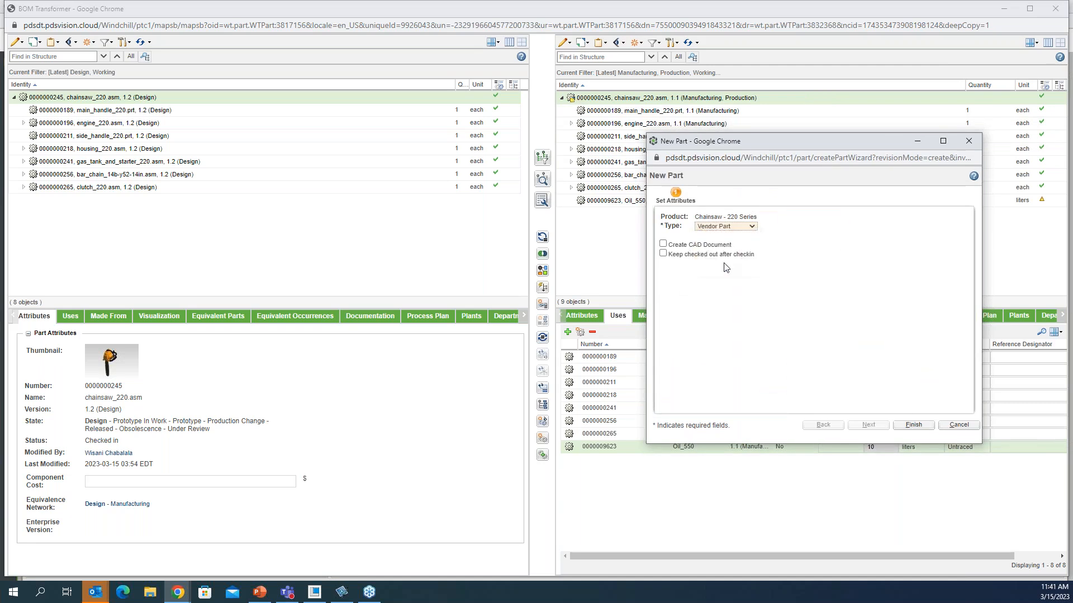
left_click(754, 227)
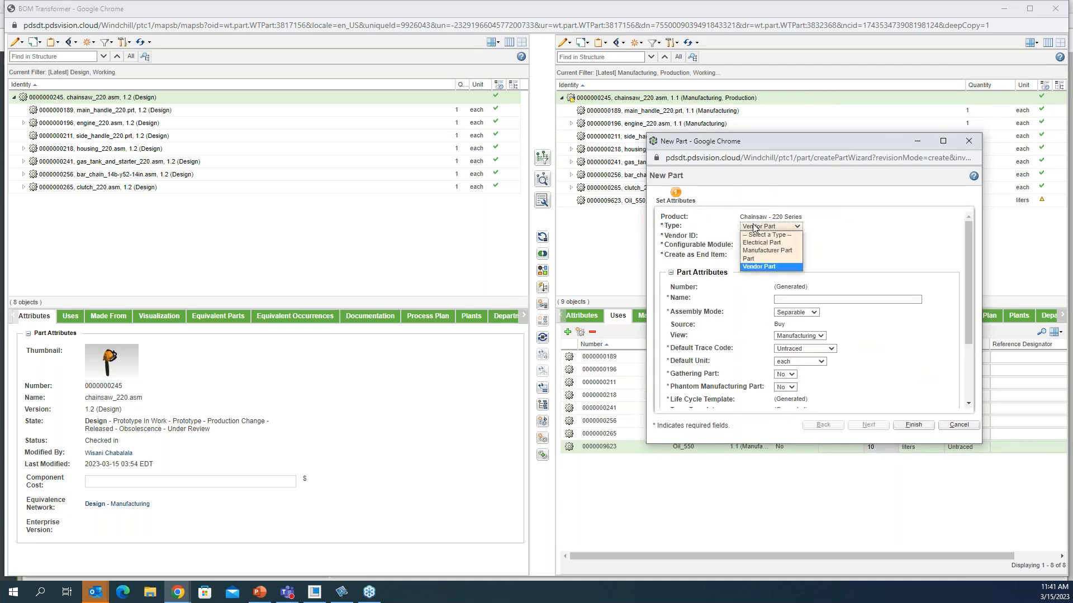
left_click(758, 259)
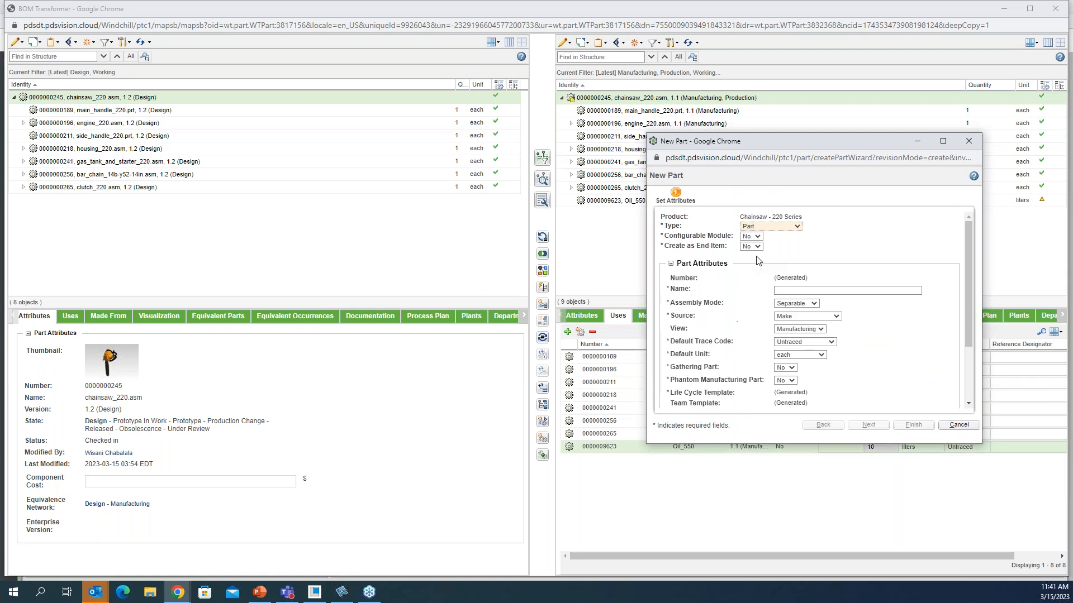
Step: Name the new part Thread_Lock_810, set its source to Buy, and finish creating it
left_click(789, 291)
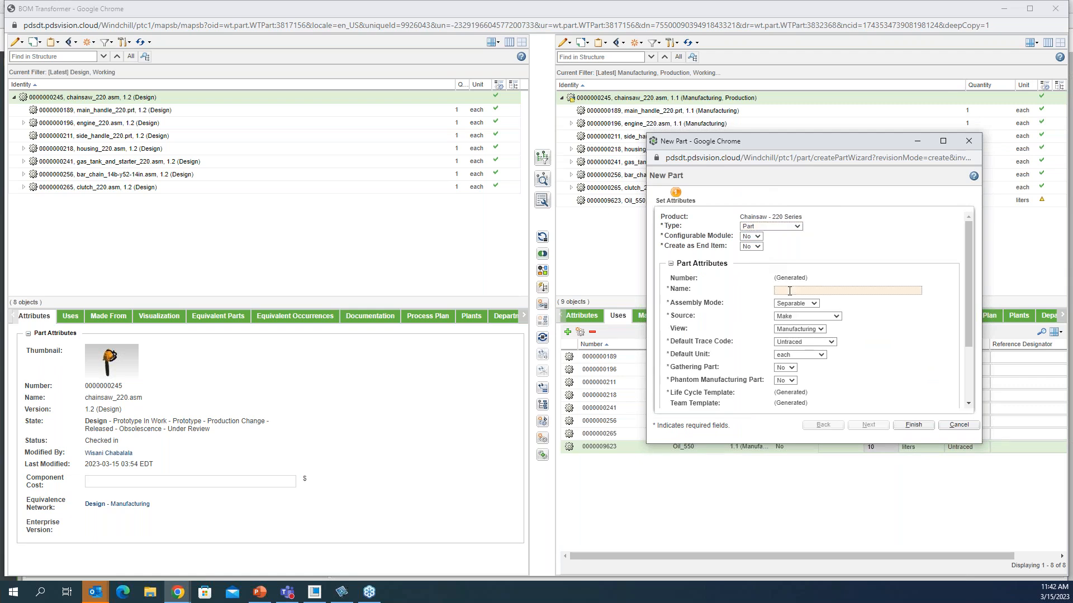
type("Thread_Lock ")
type("8")
left_click(796, 317)
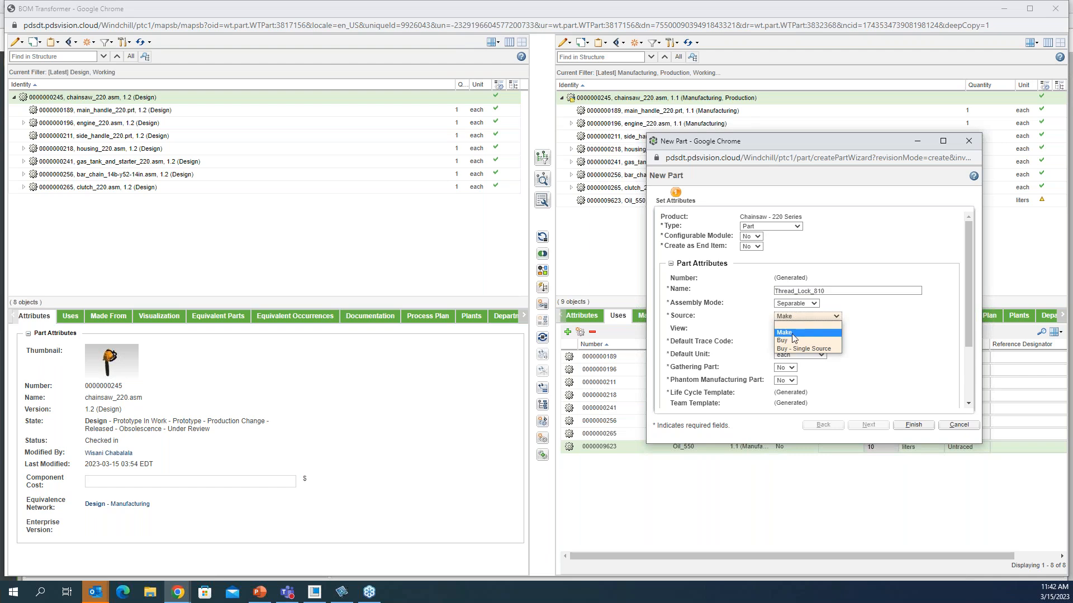
left_click(793, 340)
scroll(818, 311, "down", 1)
scroll(817, 311, "down", 1)
scroll(815, 360, "down", 1)
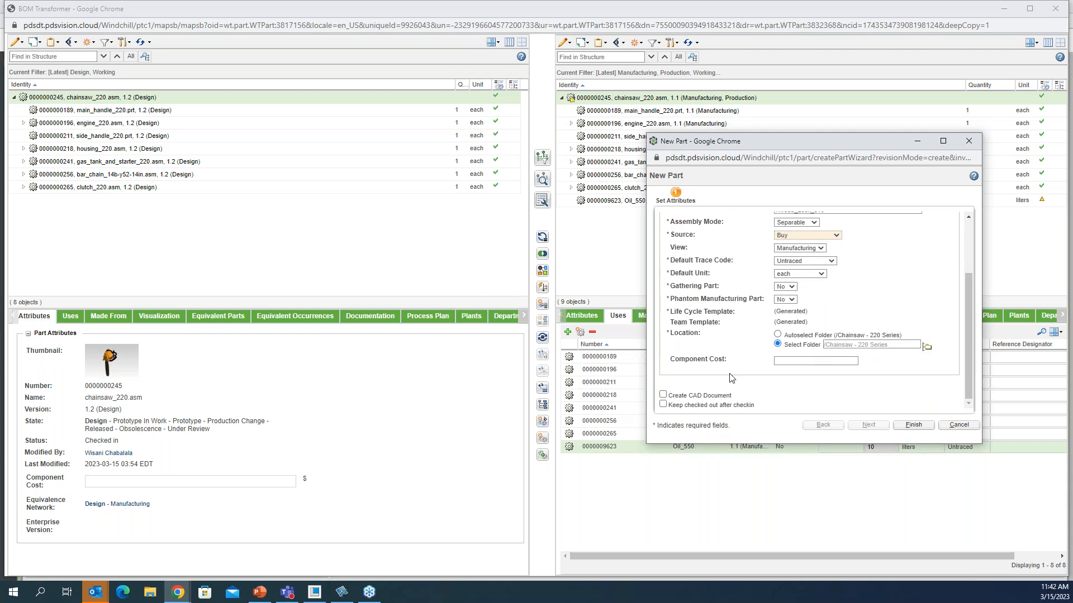
left_click(908, 427)
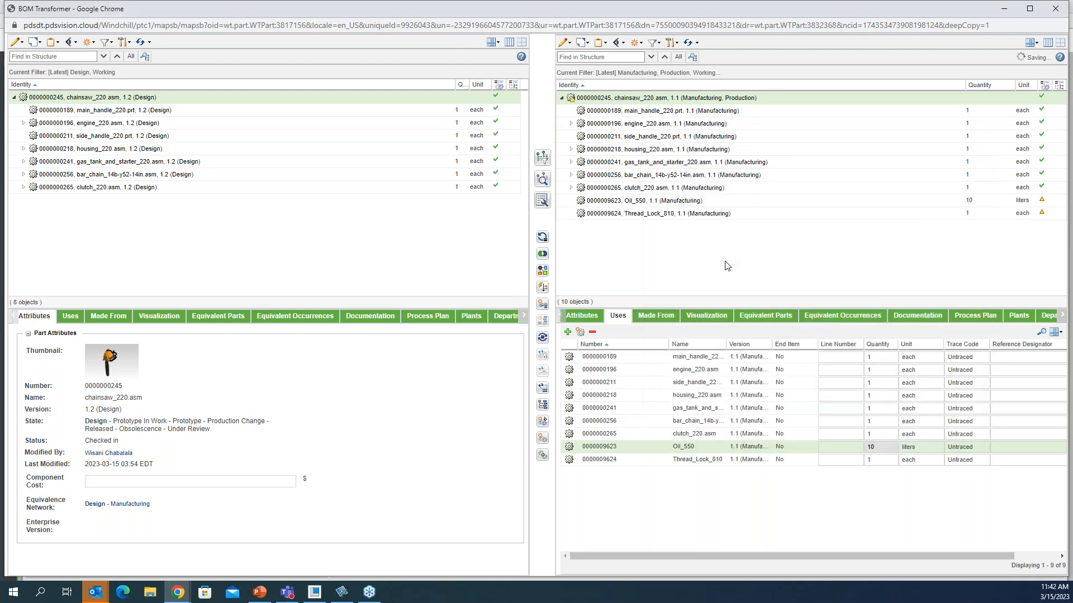
Step: Set the quantity of Thread_Lock_810 to 3 in the uses list of the top-level manufacturing chainsaw_220.asm
left_click(692, 214)
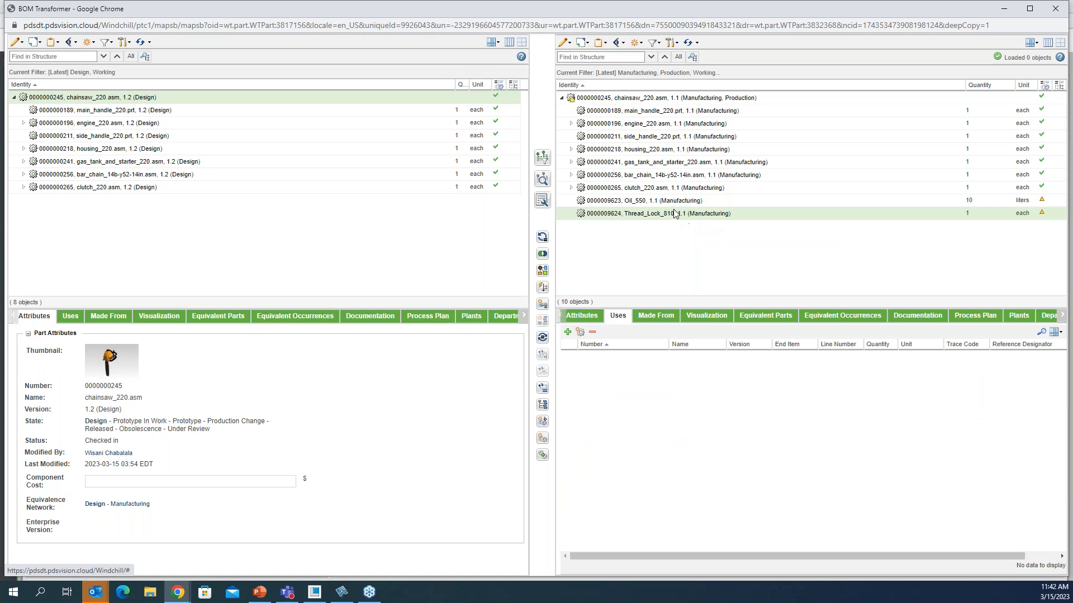
left_click(662, 101)
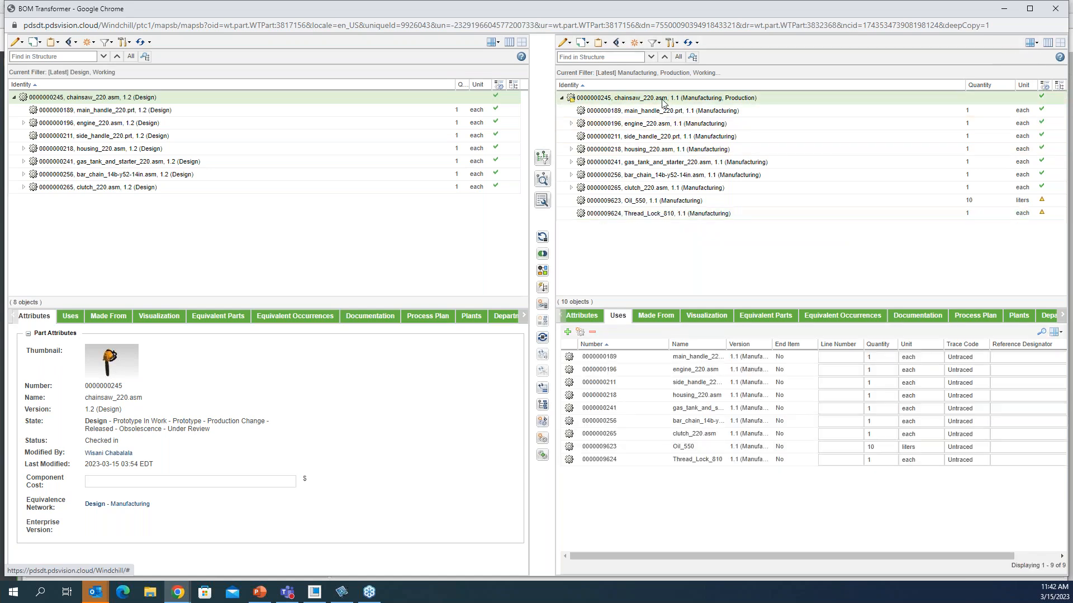
left_click(881, 459)
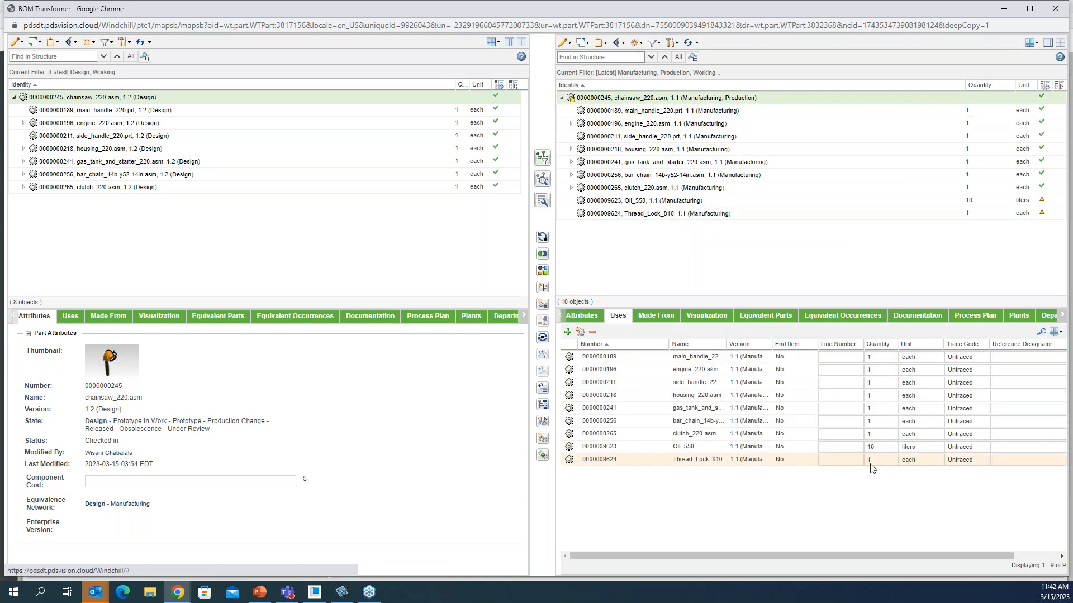
type("3")
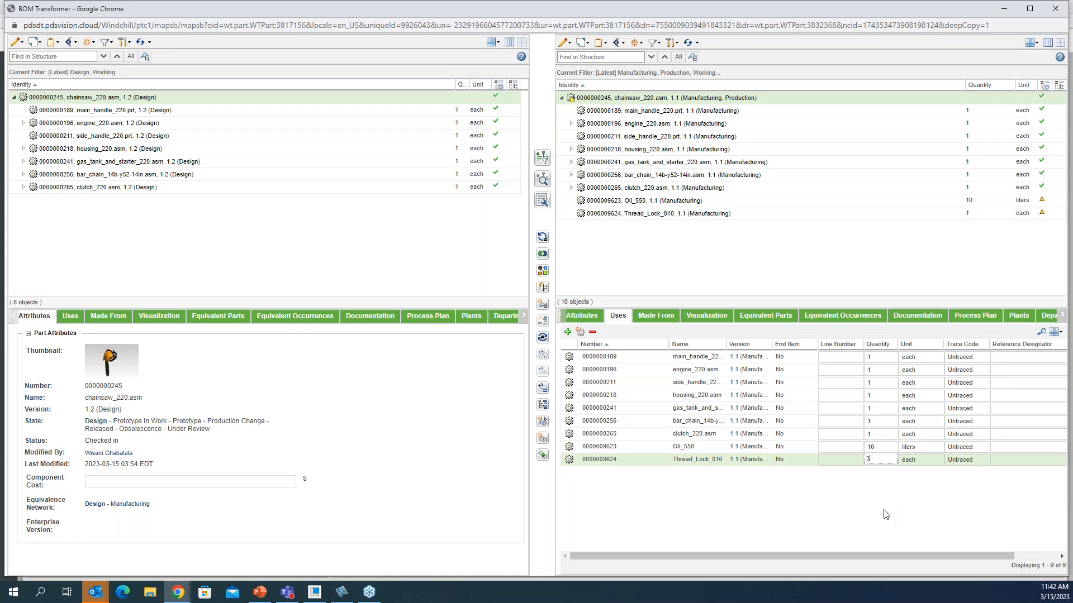
left_click(744, 248)
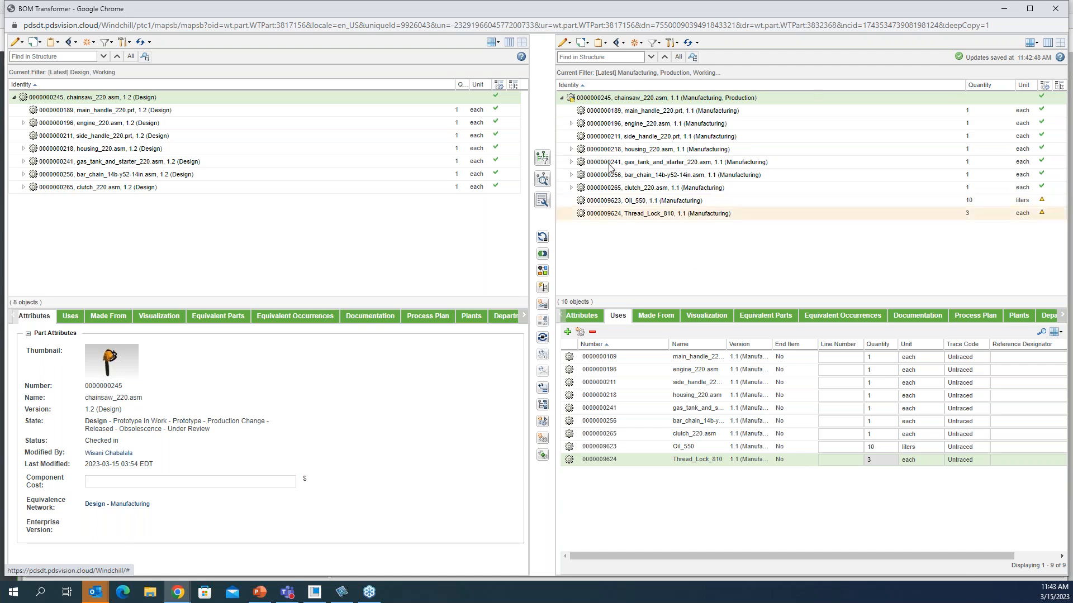
Step: Check in the top-level manufacturing chainsaw_220.asm
right_click(610, 99)
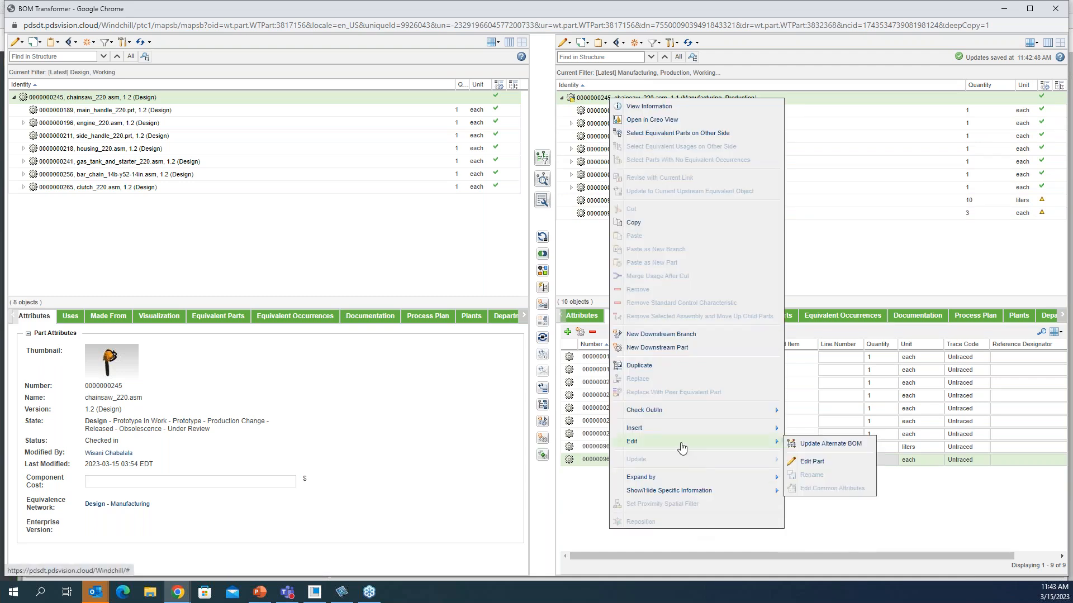
mouse_move(776, 410)
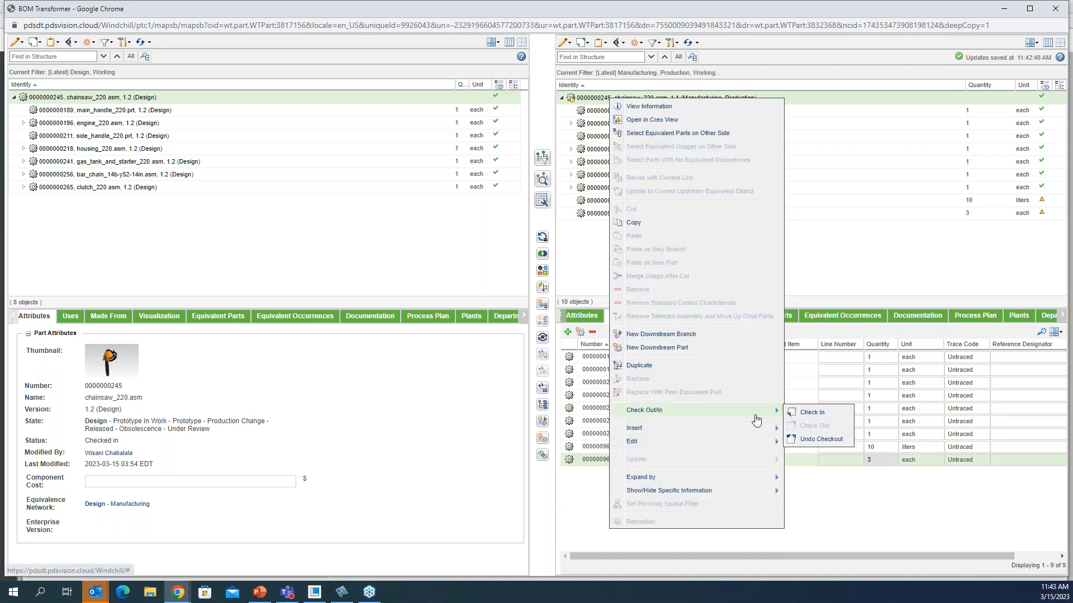
left_click(811, 412)
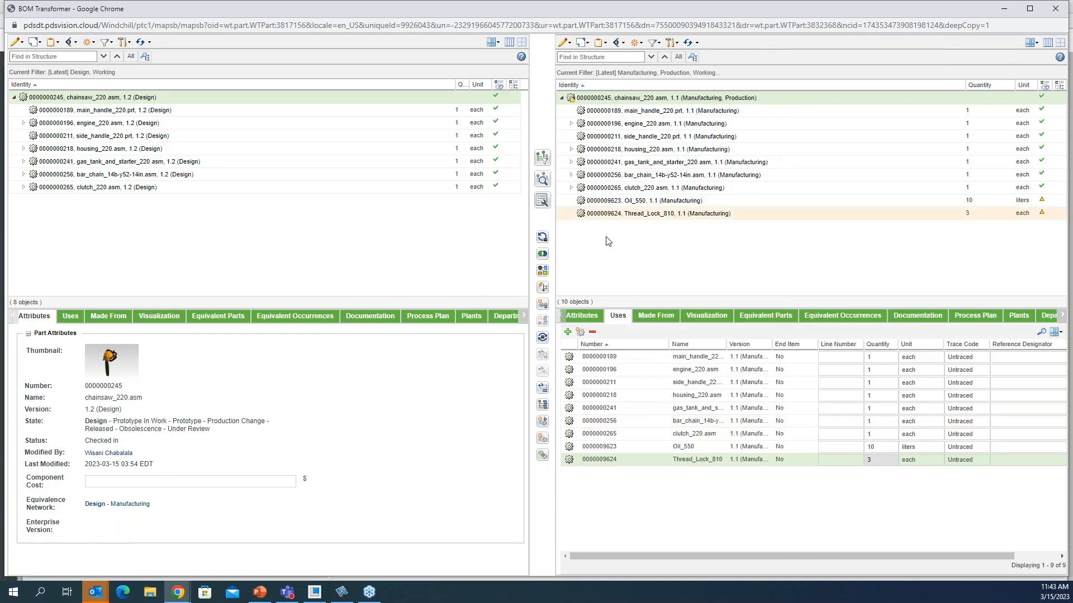
left_click(653, 422)
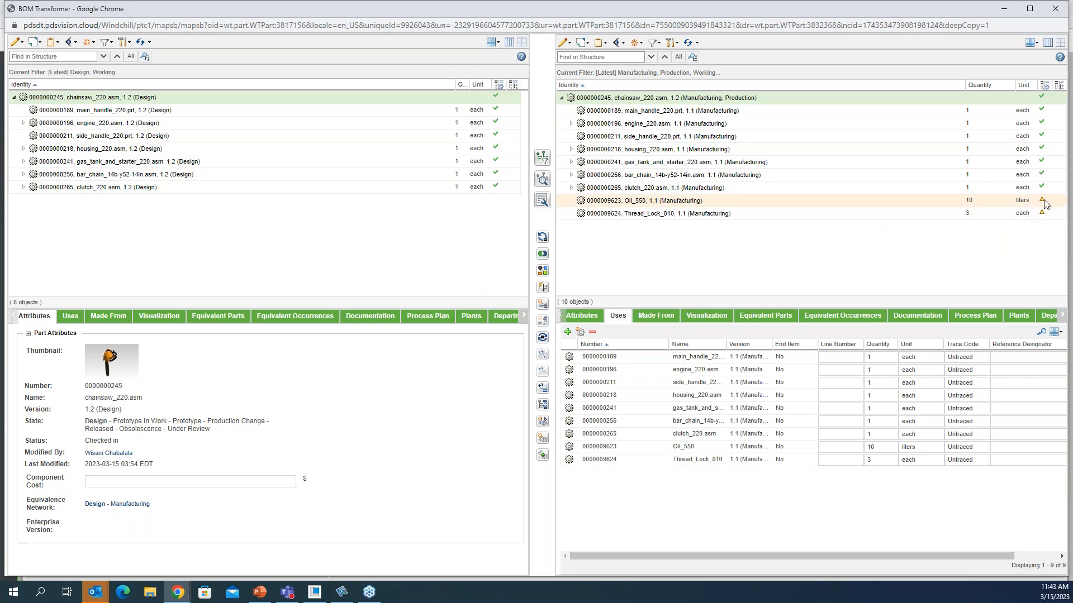
mouse_move(1042, 202)
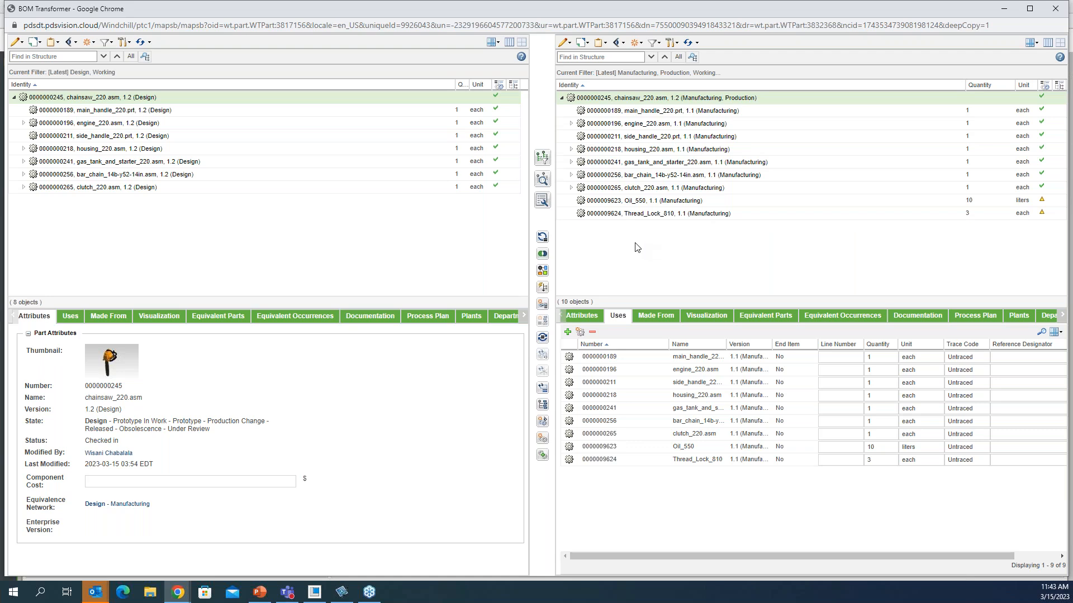
Step: Insert a new part of type Part under engine_block_220.prt within the manufacturing engine_220.asm
left_click(571, 124)
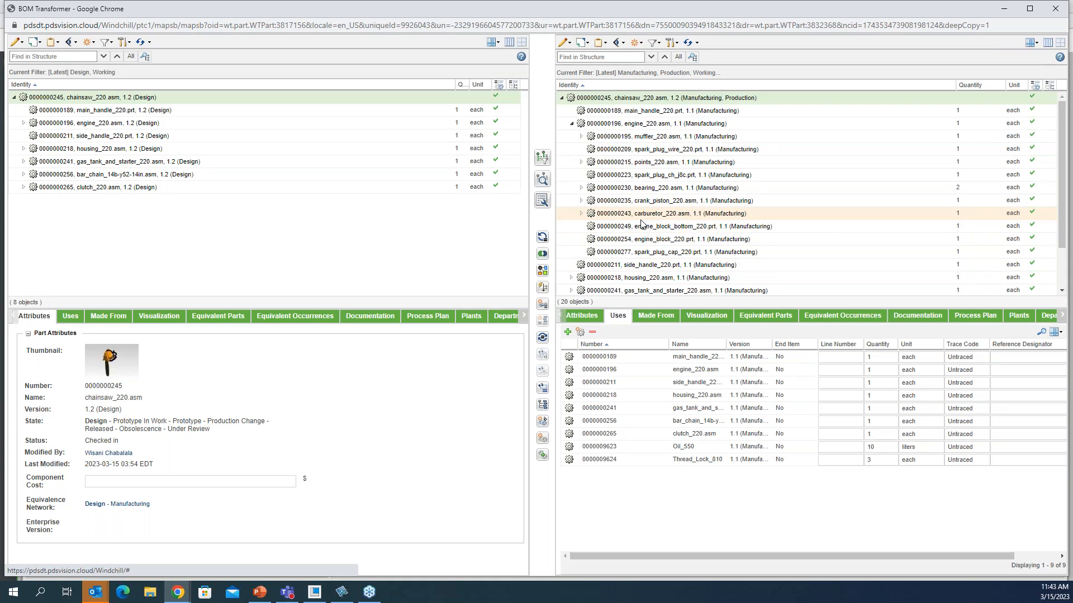
left_click(624, 241)
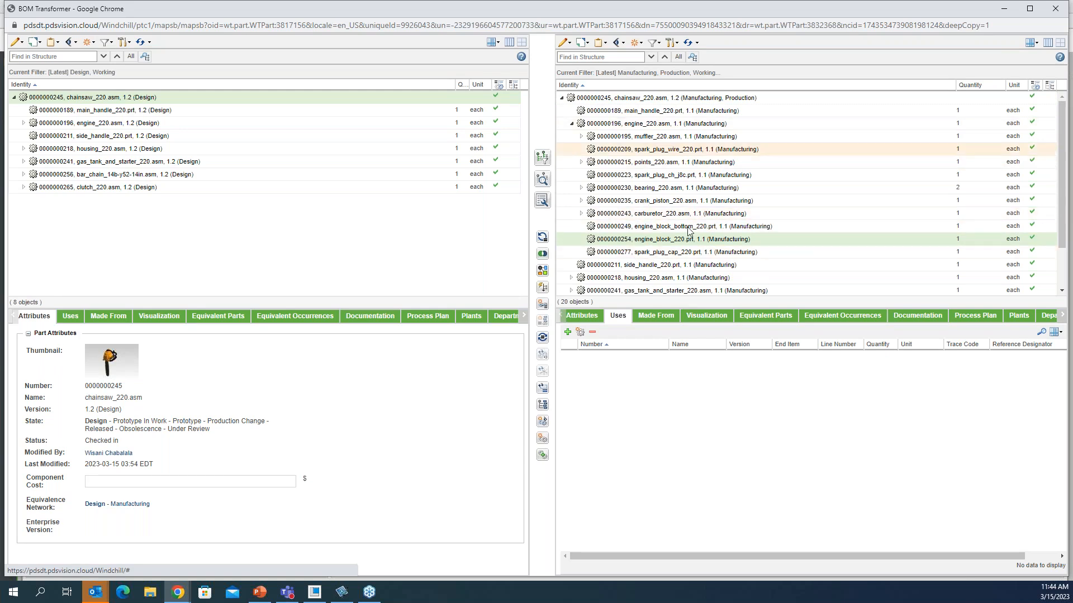
right_click(647, 246)
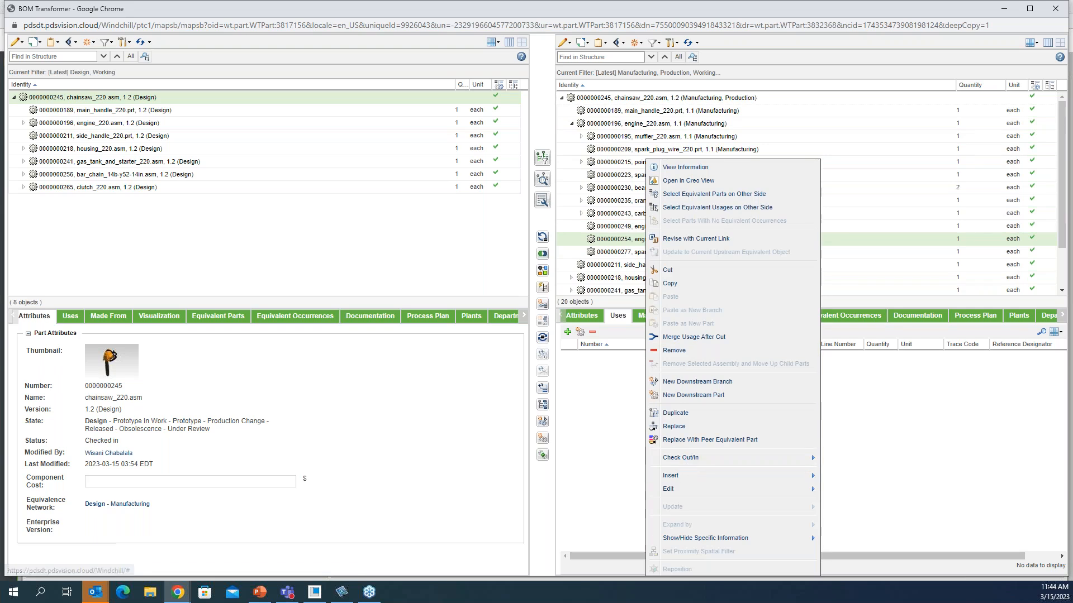
mouse_move(797, 479)
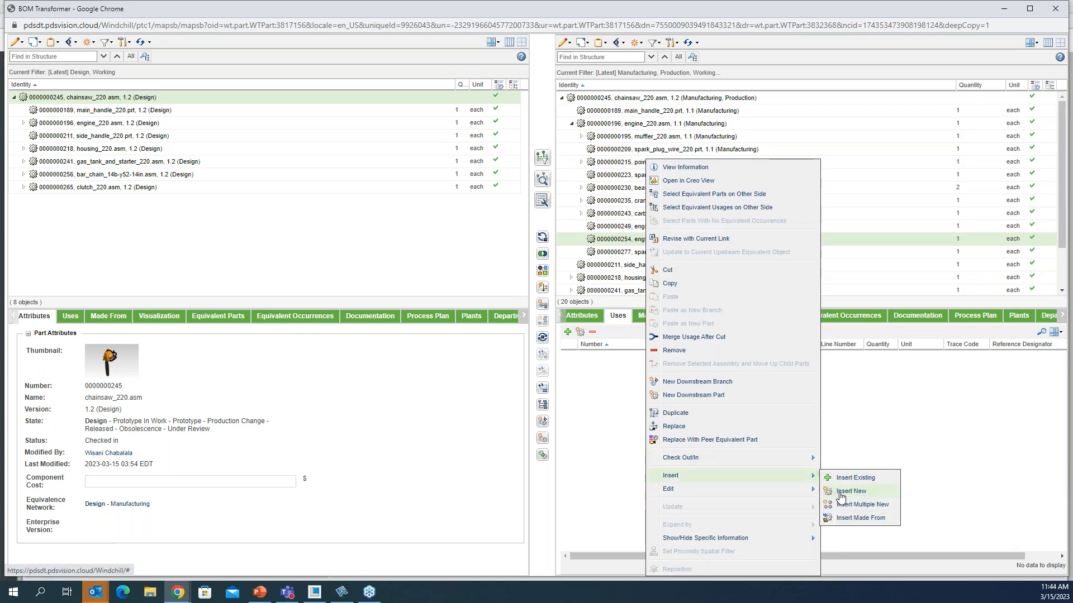
left_click(839, 491)
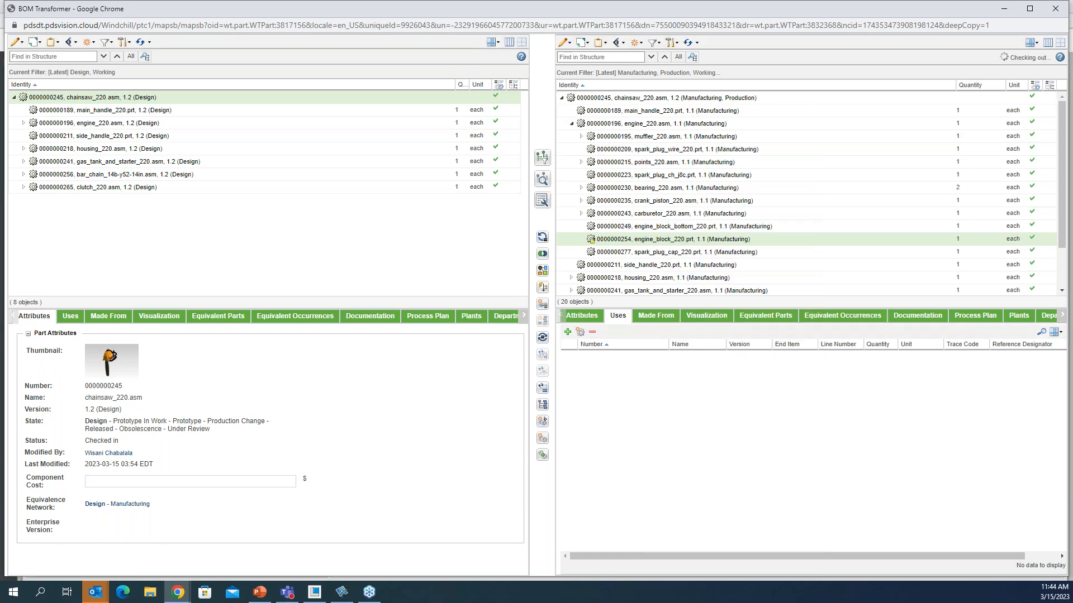
left_click_drag(839, 145, 824, 155)
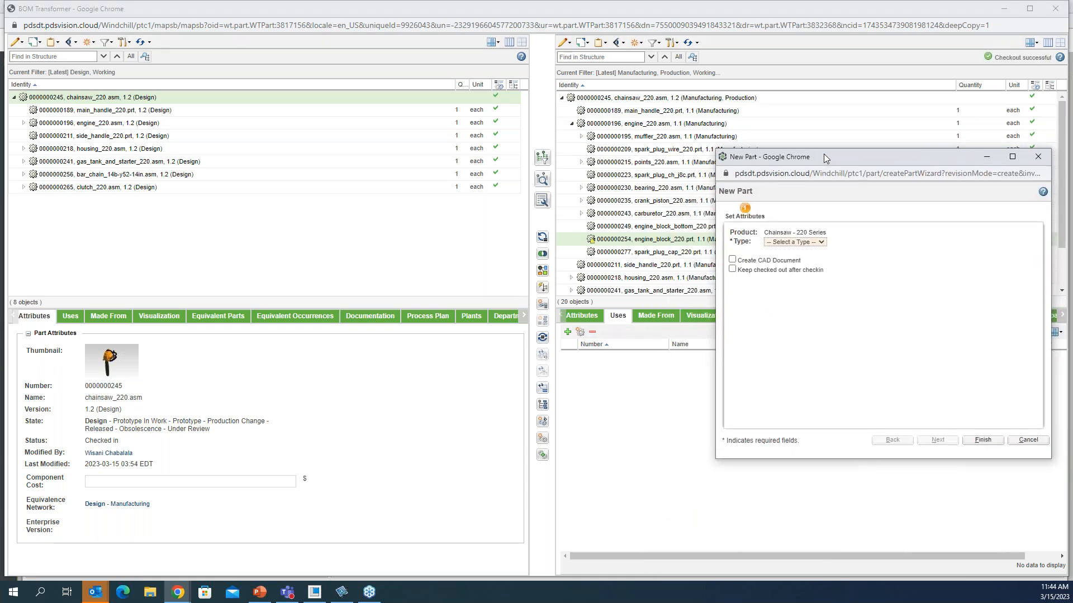
left_click(822, 243)
left_click(800, 268)
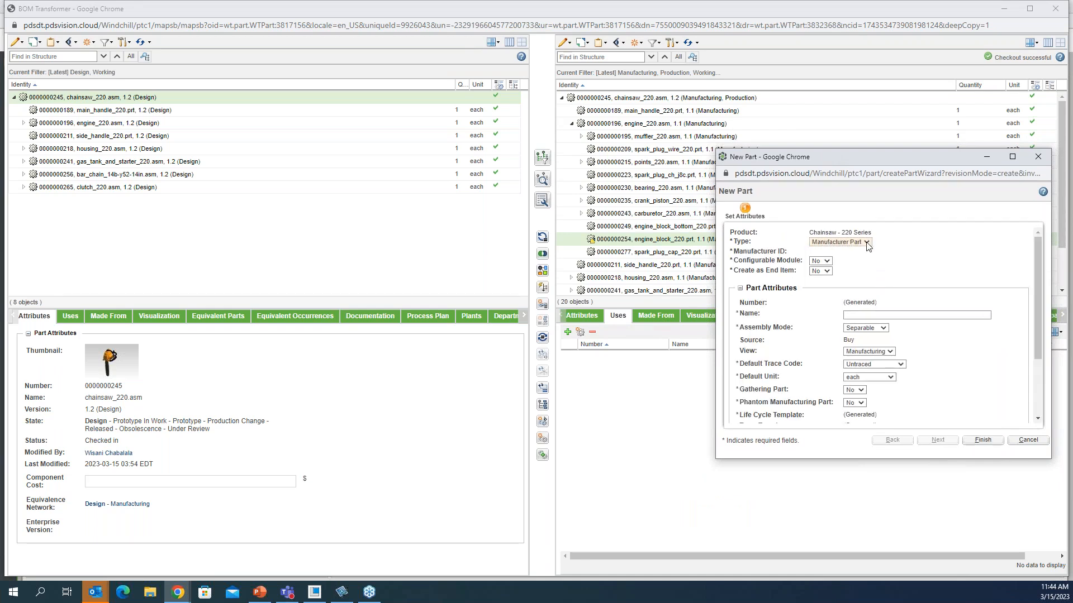
left_click(825, 243)
left_click(829, 275)
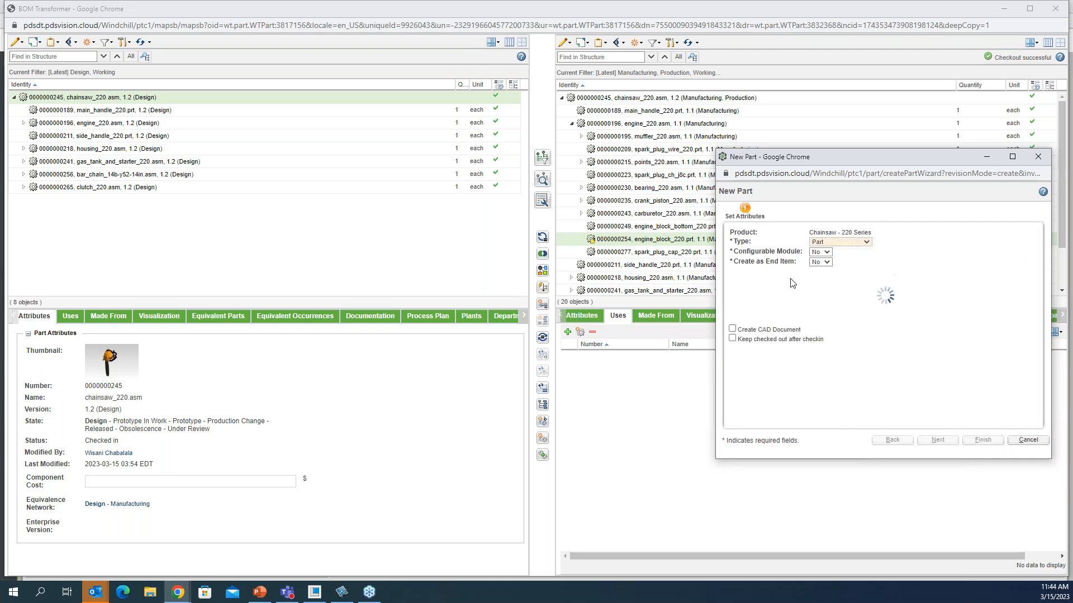
Step: Name the new part engine_block_cast, set its source to Buy, and finish creating it
left_click(856, 307)
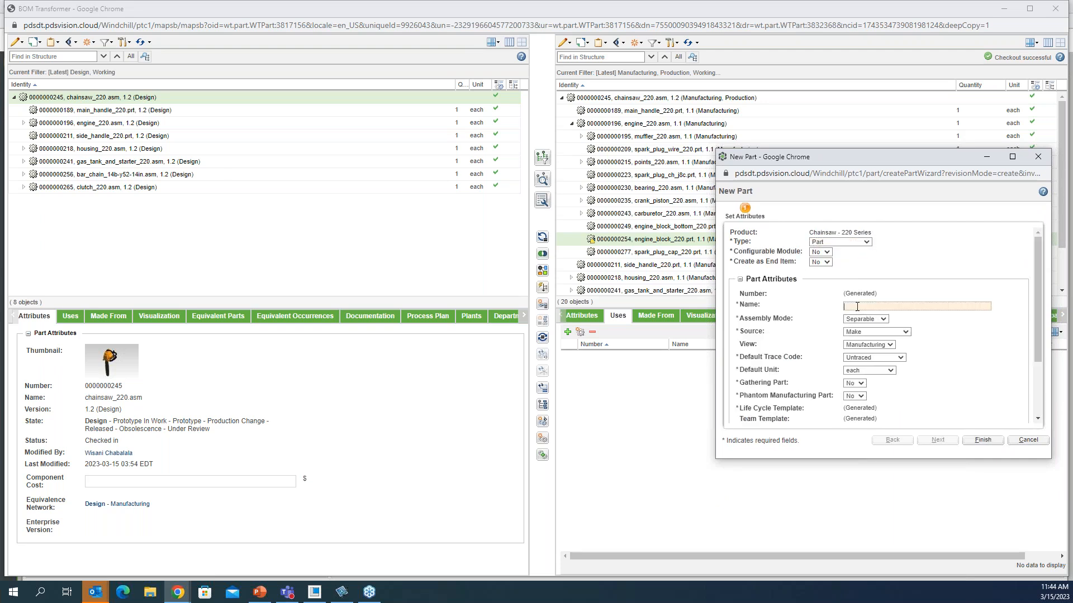
type("engine_block_cast")
scroll(889, 352, "down", 3)
scroll(891, 335, "up", 2)
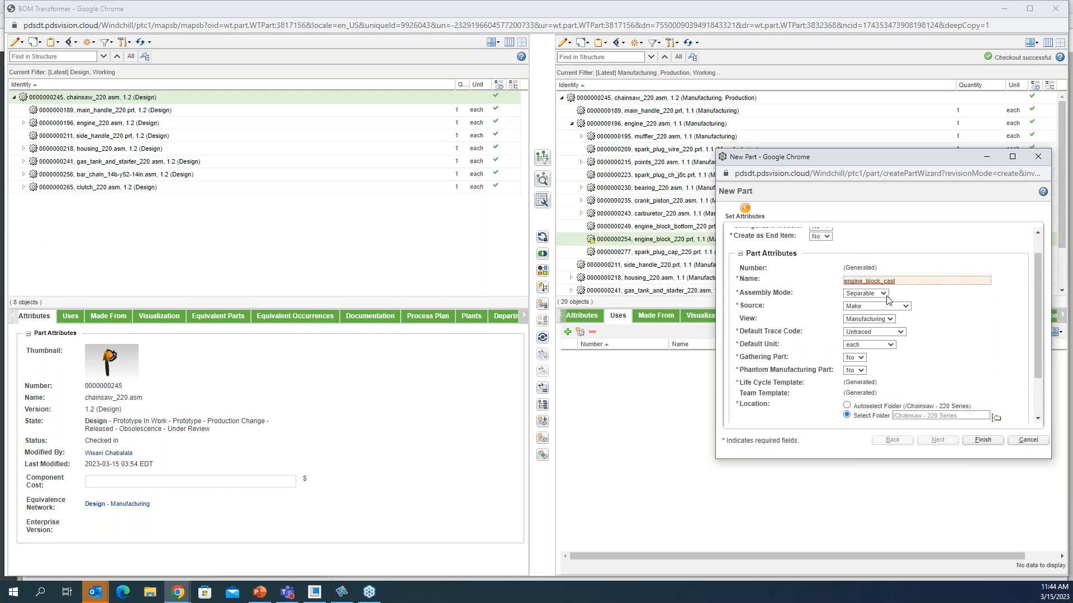
left_click(891, 306)
left_click(868, 330)
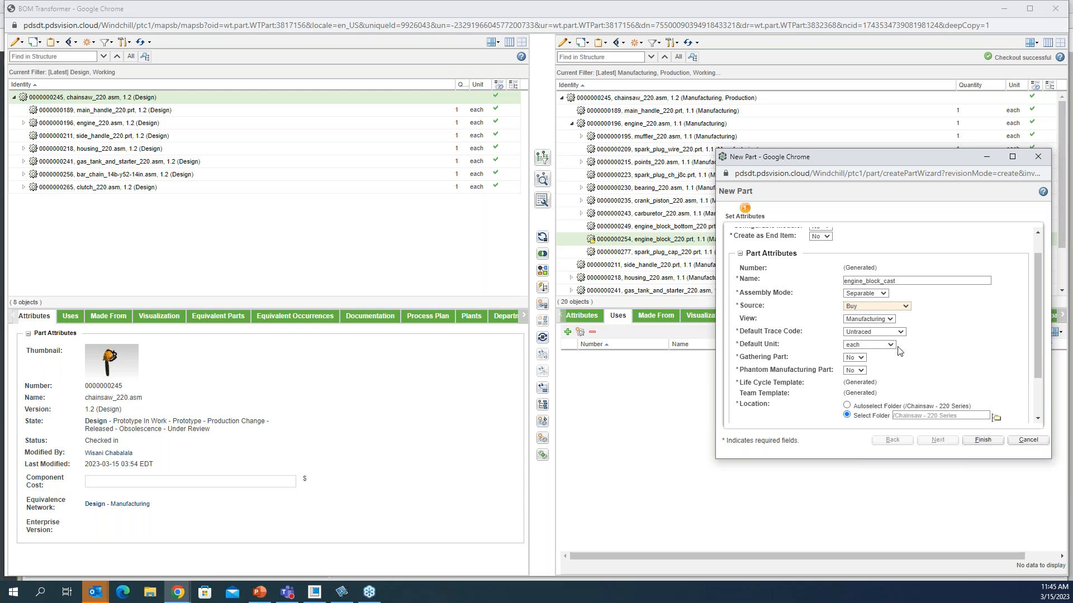
scroll(870, 347, "down", 1)
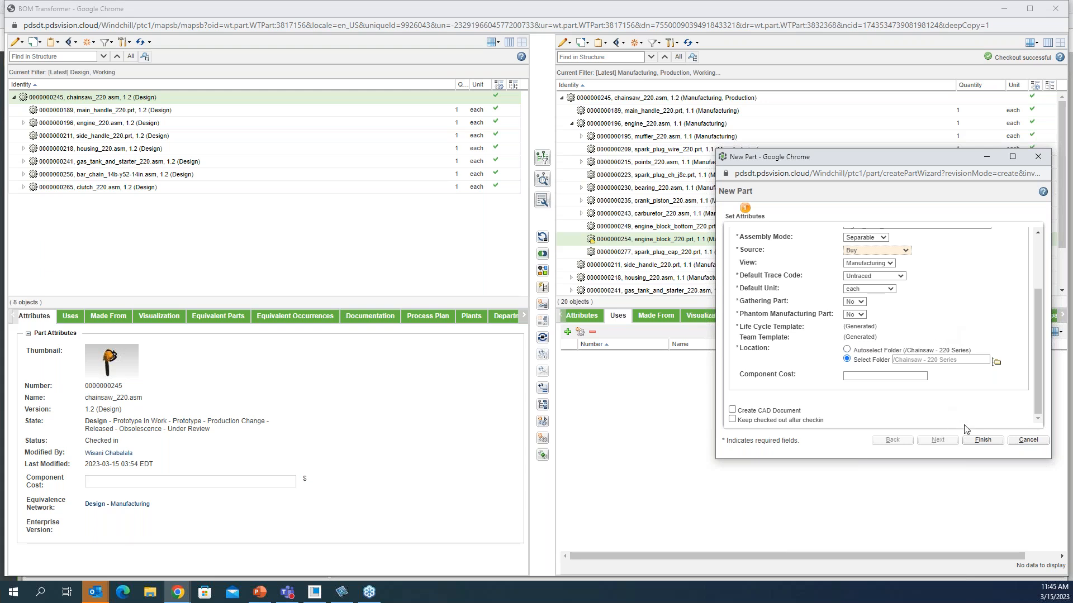
left_click(982, 440)
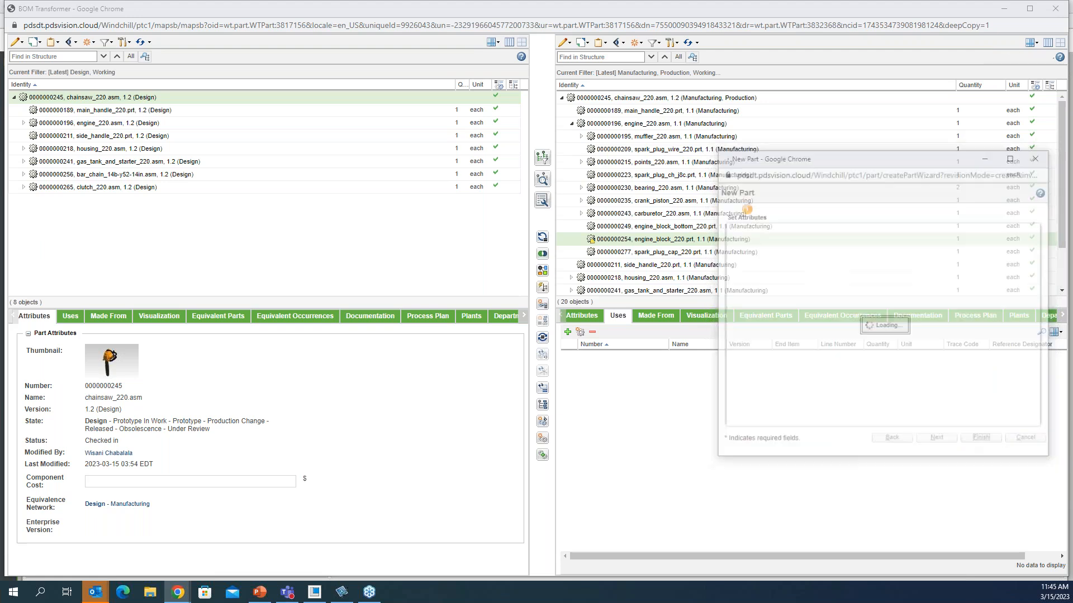
Step: Check in engine_block_220.prt in the manufacturing structure without keeping it checked out
left_click(660, 241)
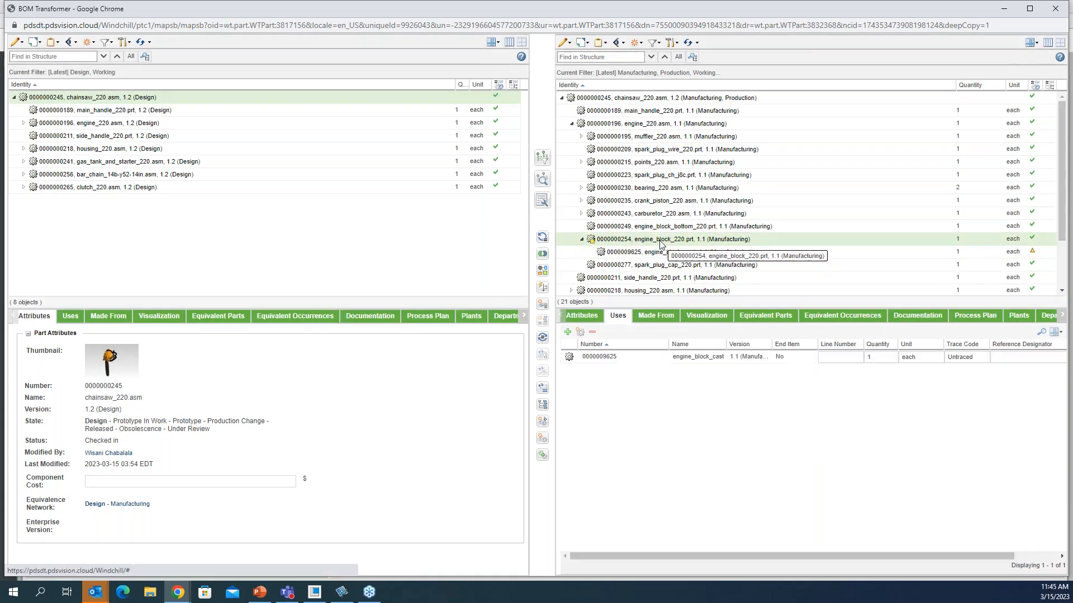
left_click(587, 44)
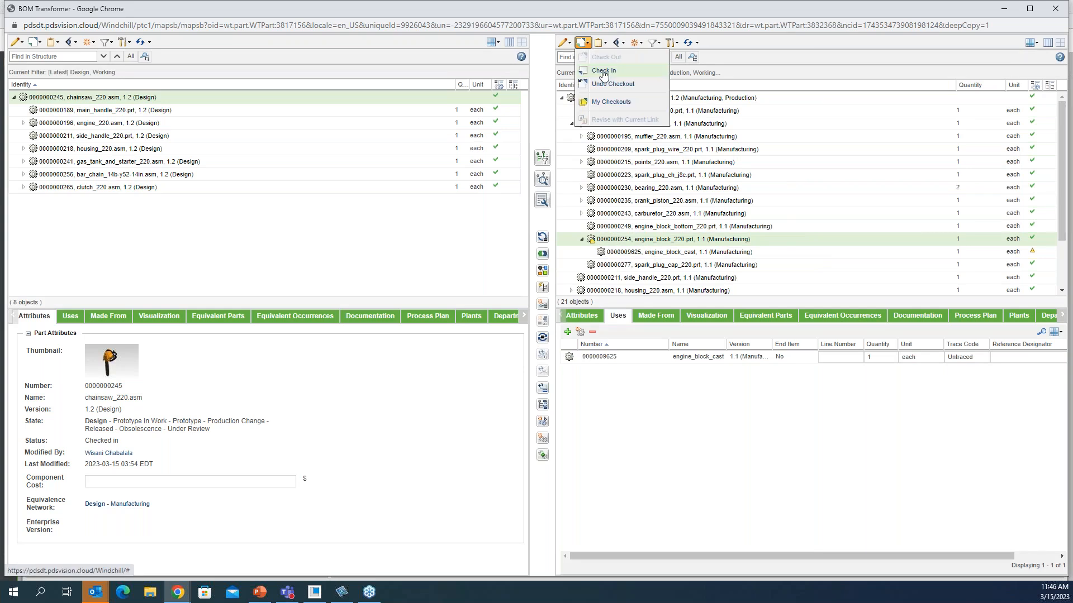
left_click(603, 71)
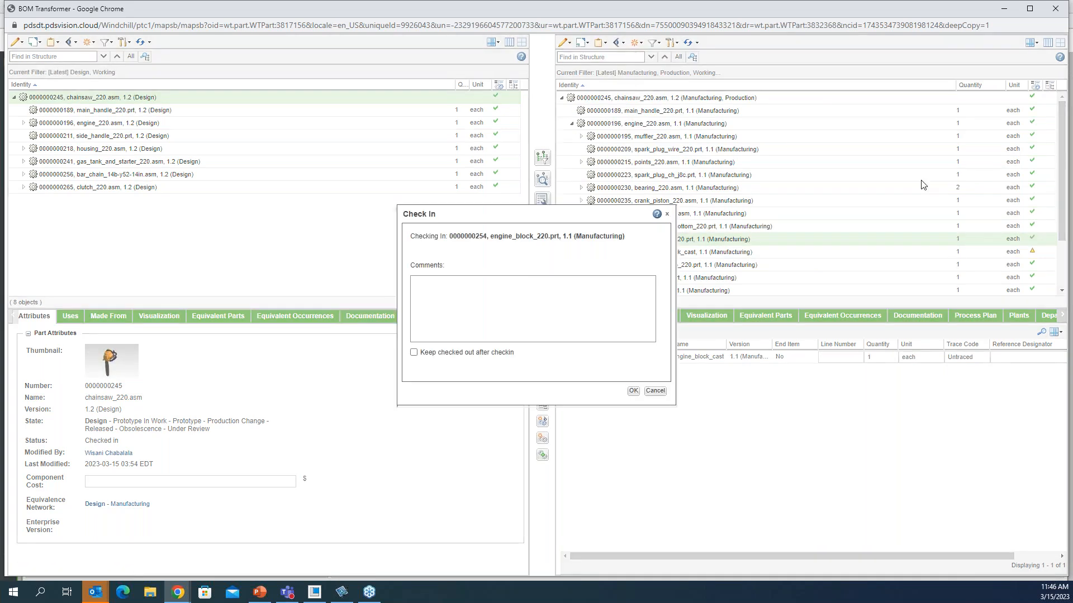
left_click(632, 392)
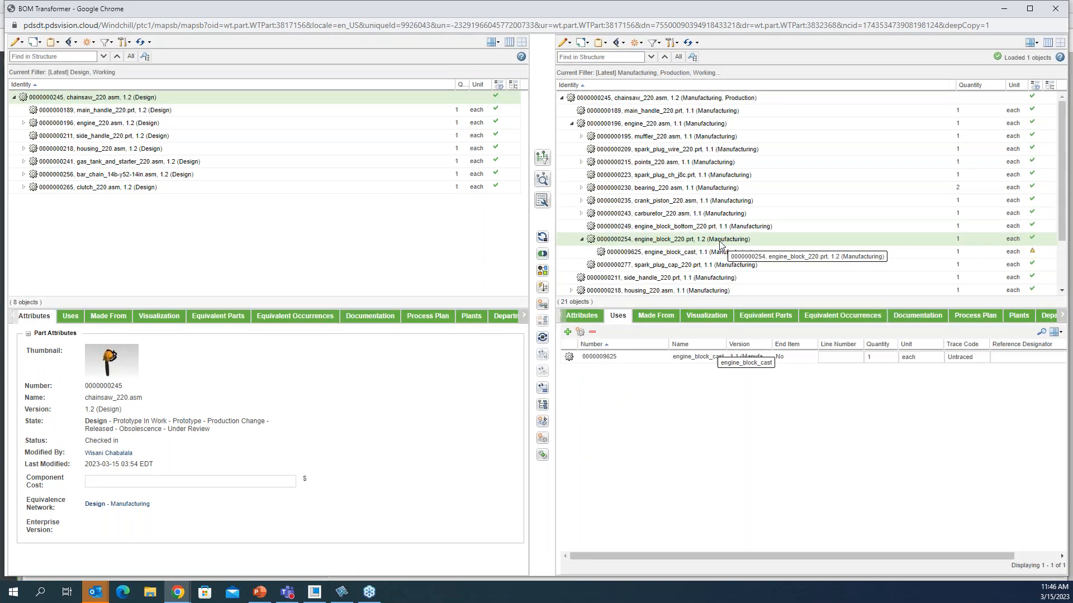
Step: Open the information page of the top-level manufacturing chainsaw_220.asm in Windchill
left_click(630, 101)
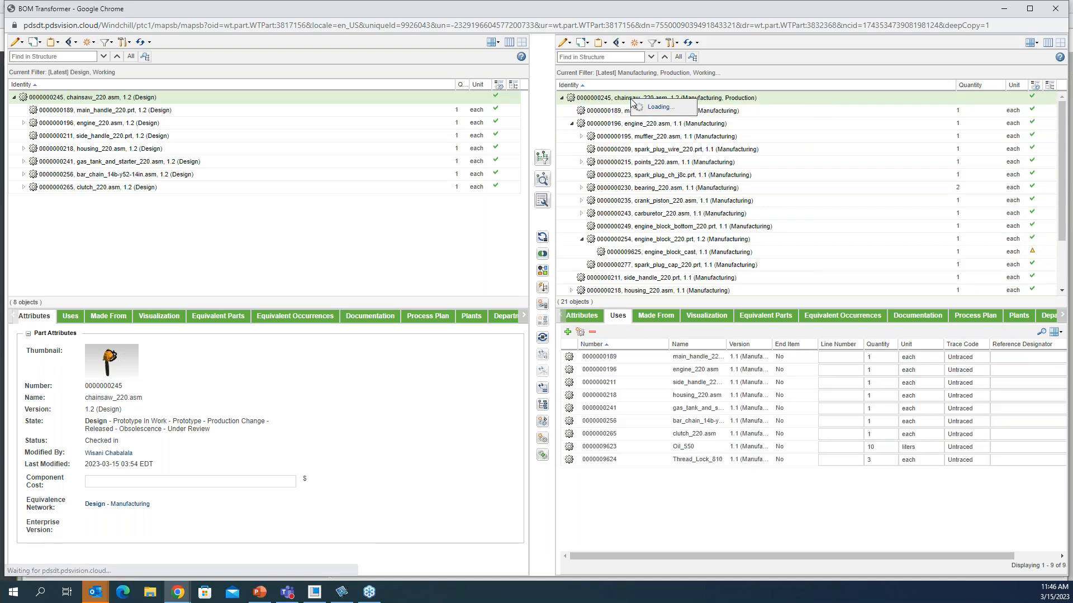
right_click(630, 101)
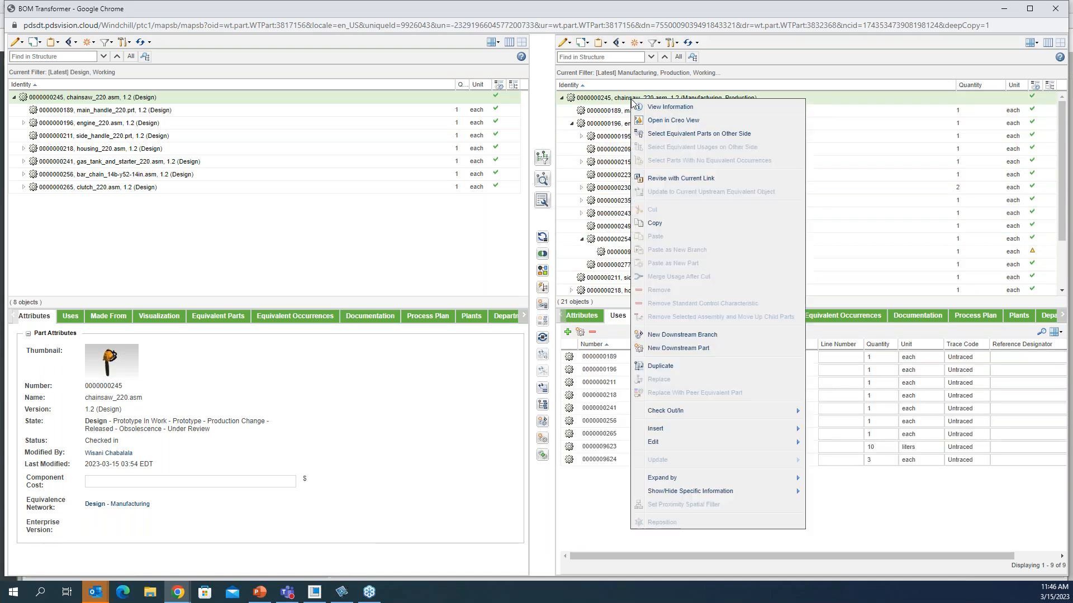
left_click(659, 107)
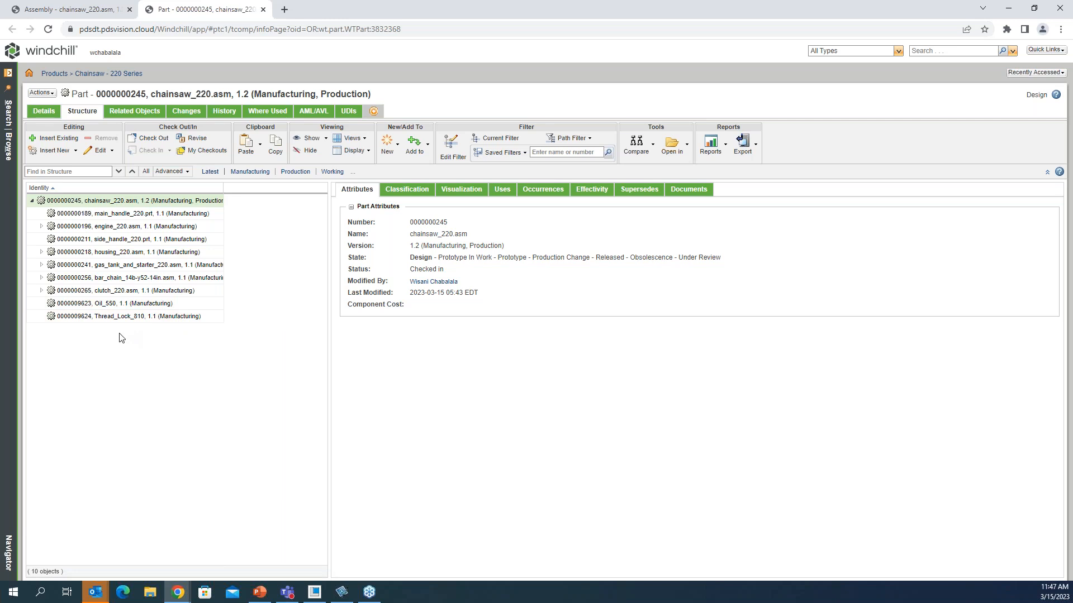
Step: Manage the replacements of main_handle_220.prt and add main_handle_320_.prt as an alternate, searching by the name *_320
left_click(81, 216)
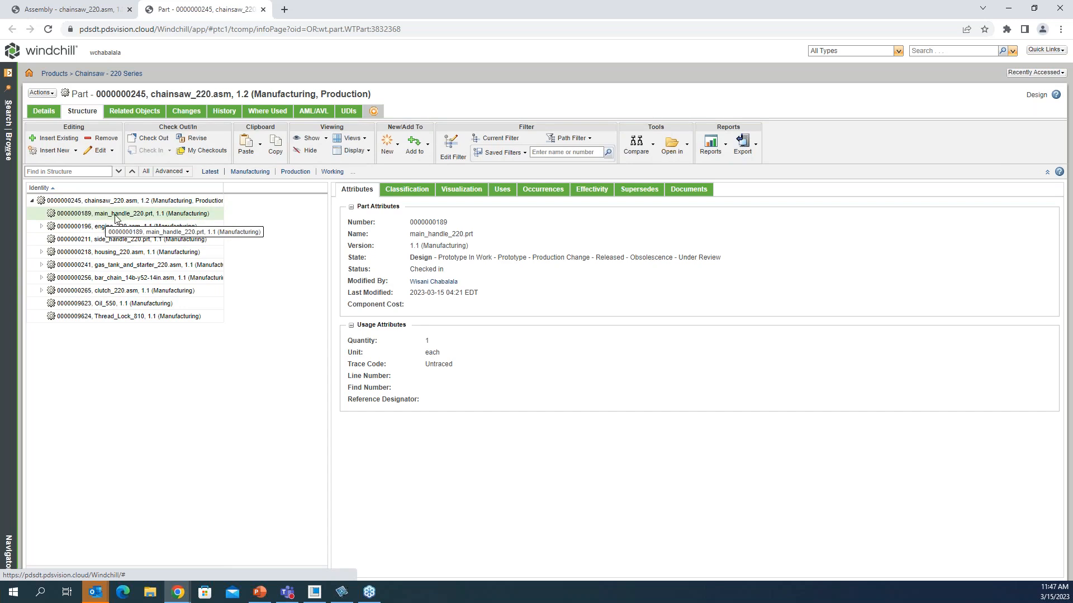
right_click(115, 216)
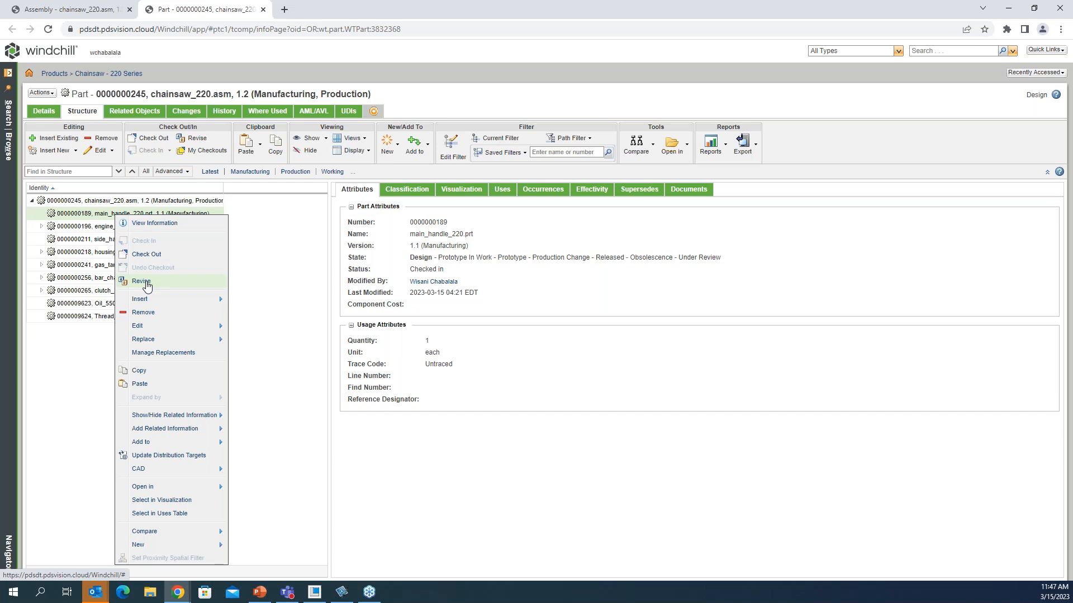
left_click(168, 355)
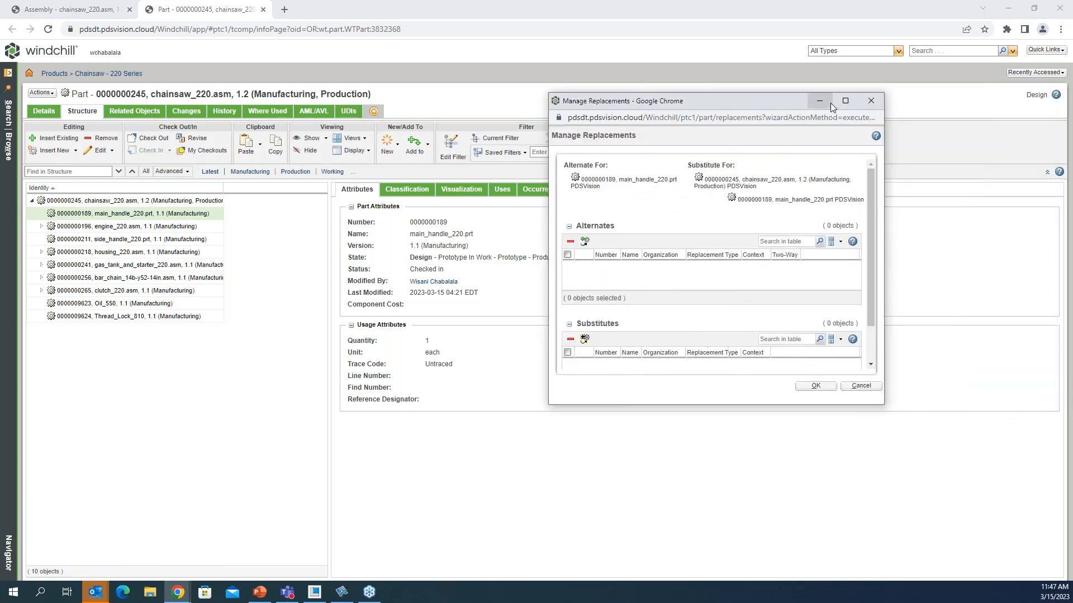
double_click(830, 103)
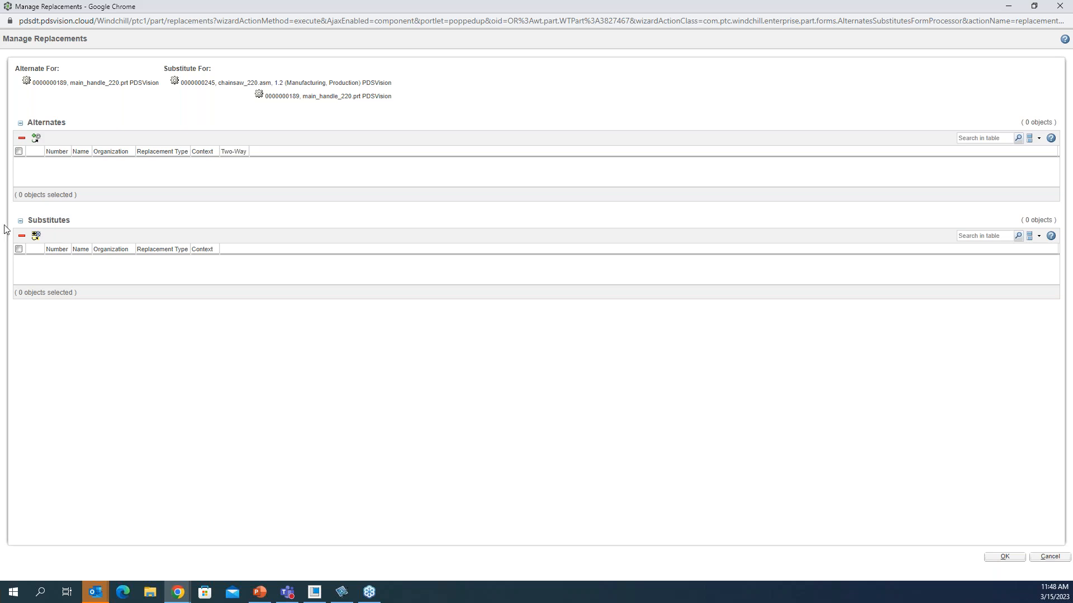
left_click(34, 141)
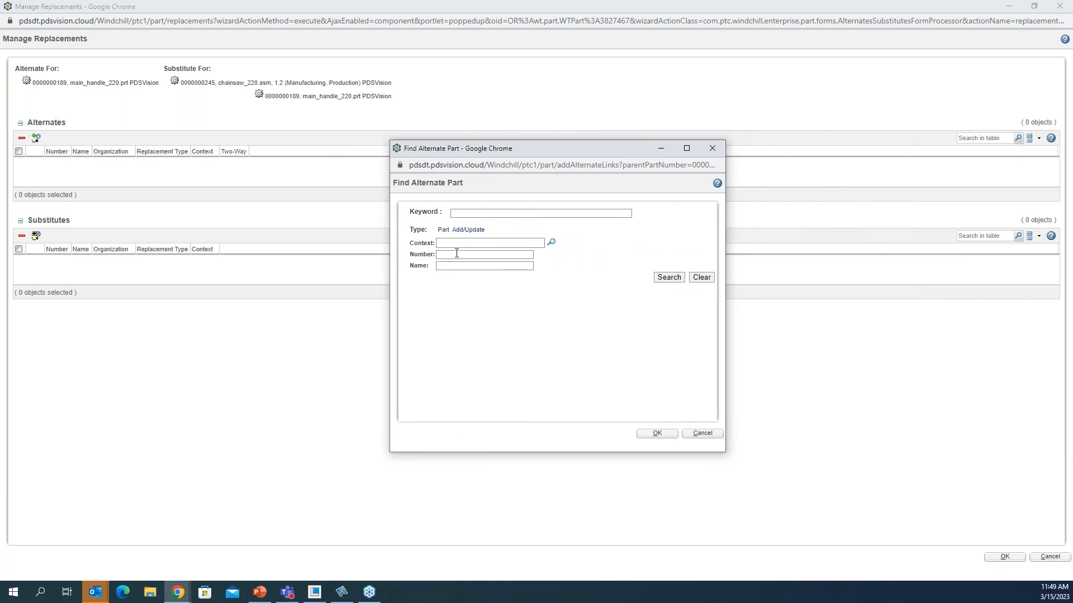
left_click(456, 253)
left_click(456, 265)
type("*_320")
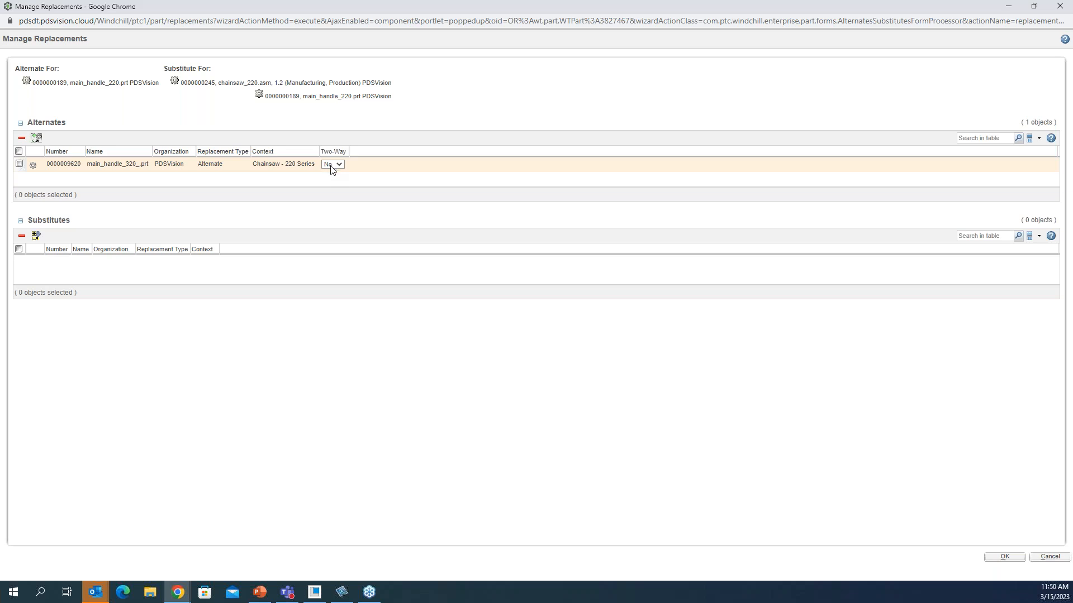
Step: Set Two-Way to Yes for the alternate main_handle_320_.prt and save the replacements
left_click(337, 166)
left_click(333, 180)
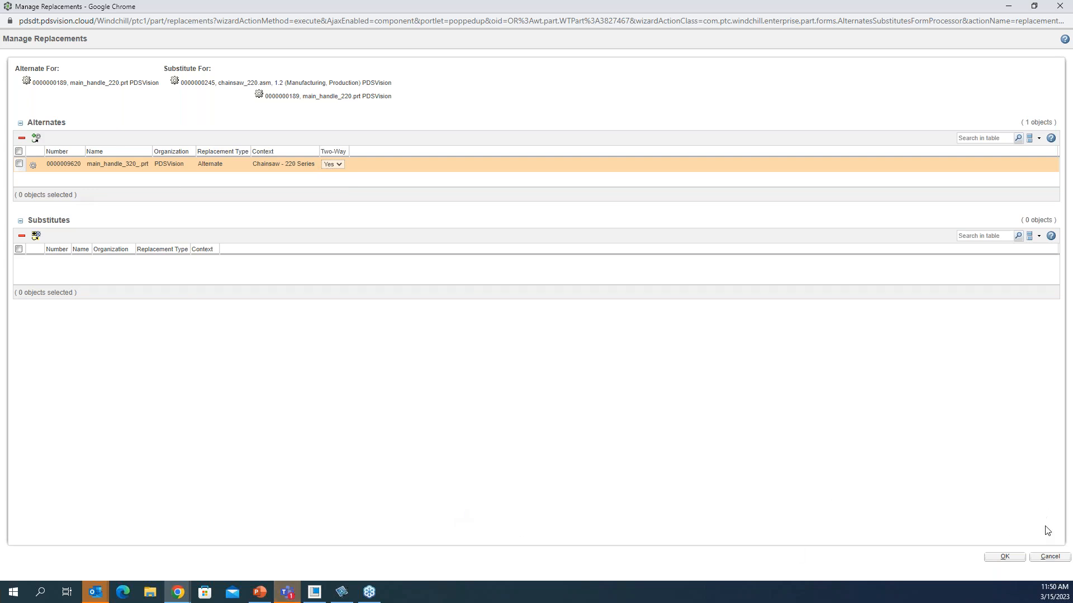
left_click(1016, 557)
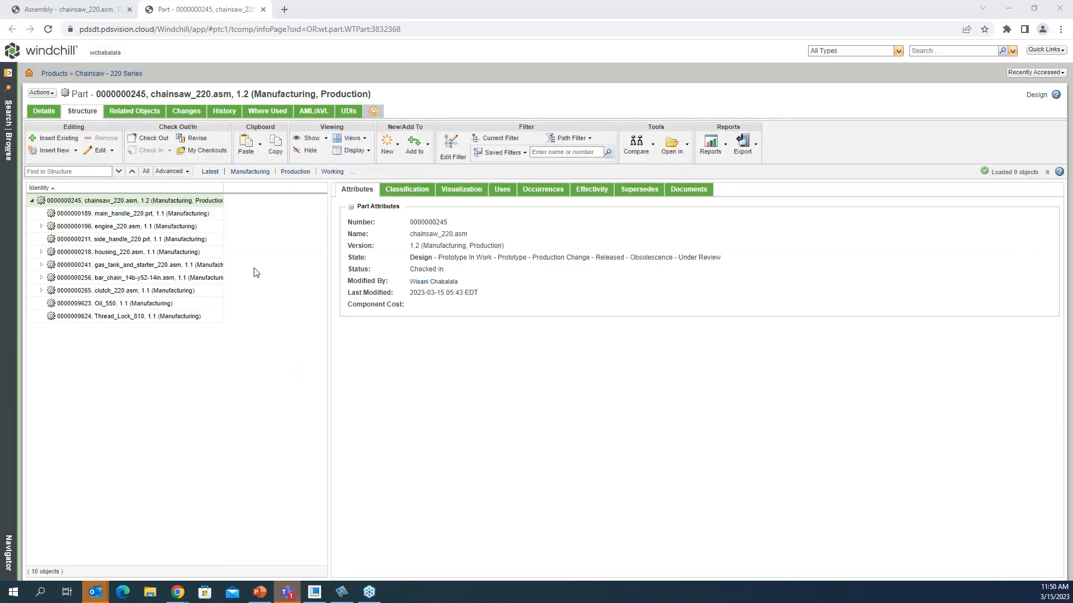
Step: Show the replacement parts for chainsaw_220.asm and all its listed components through Thread_Lock_810
left_click(115, 317, "shift")
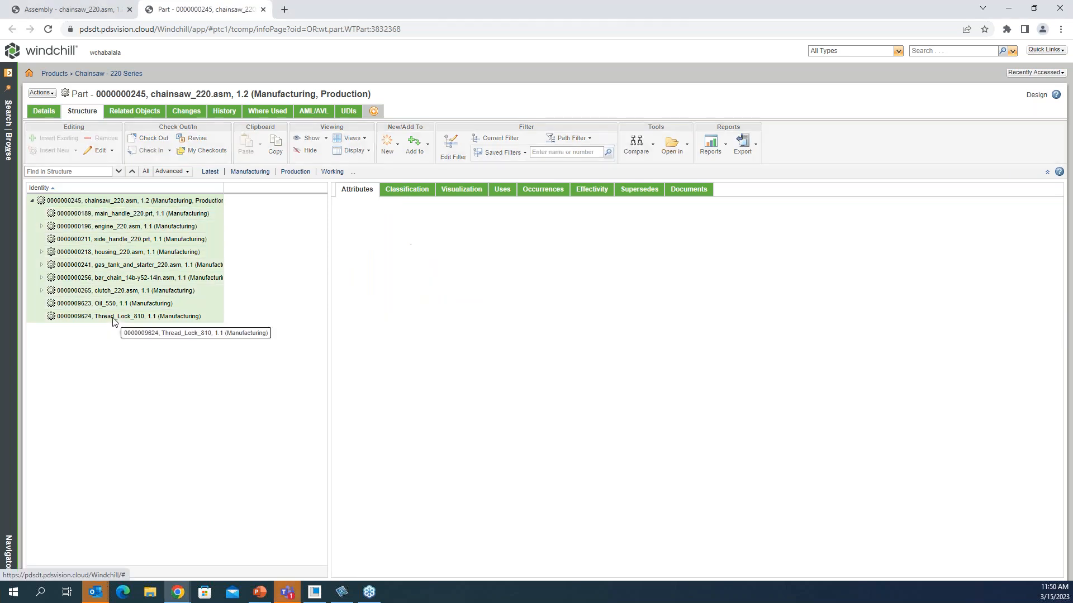
left_click(327, 139)
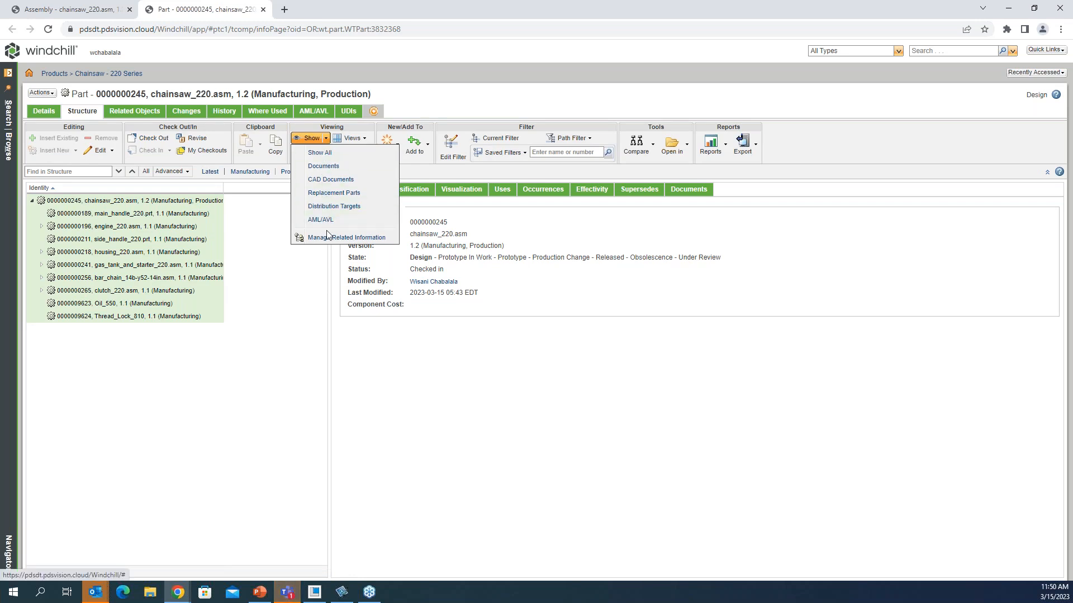
left_click(334, 193)
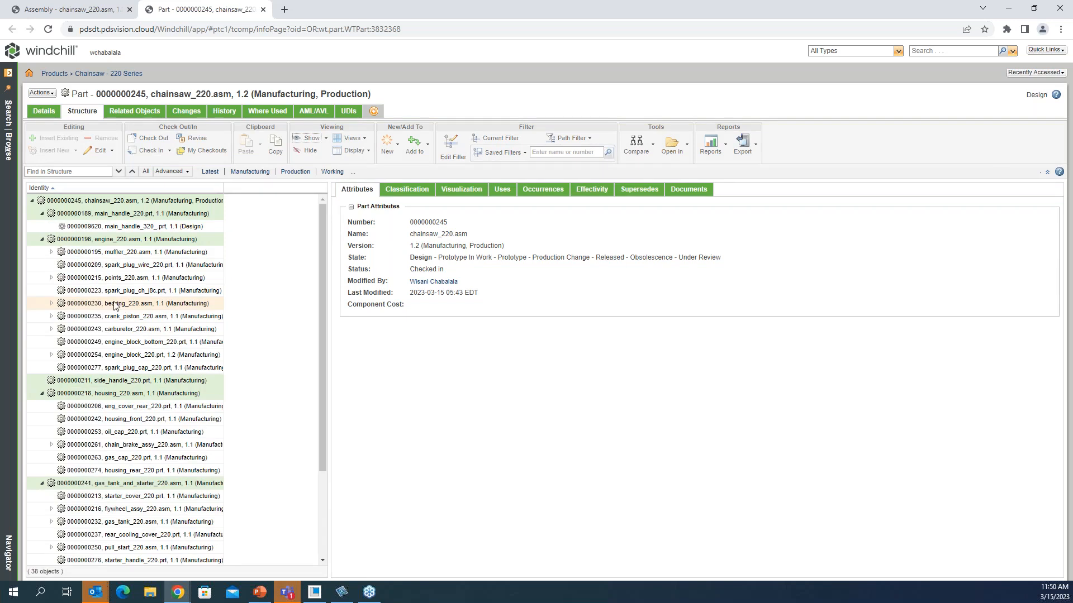
Step: Examine the attributes of the alternate main_handle_320_.prt beneath main_handle_220.prt
left_click(96, 228)
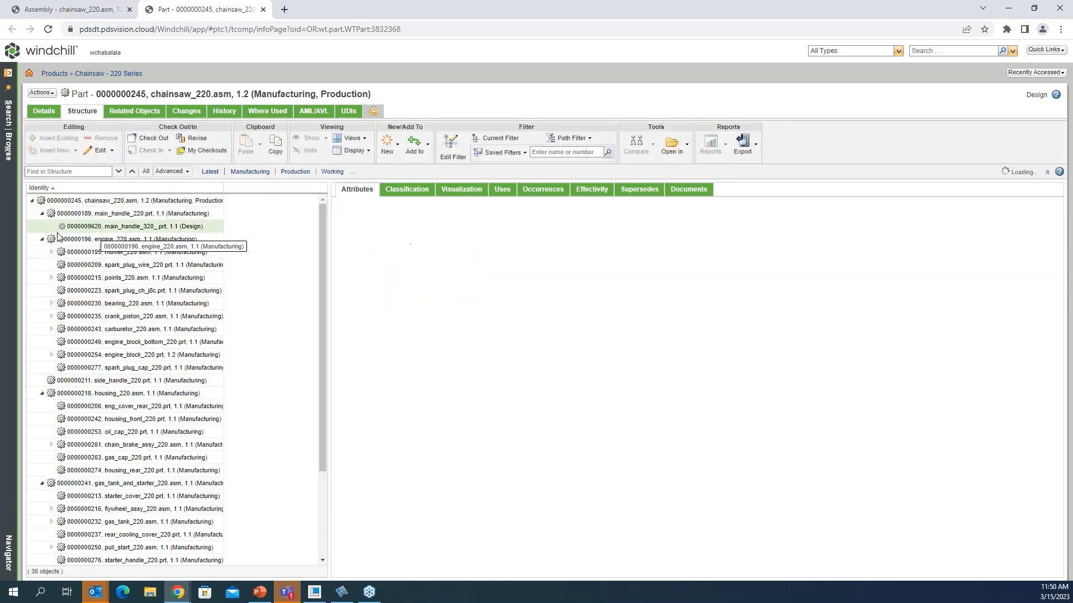
left_click(126, 217)
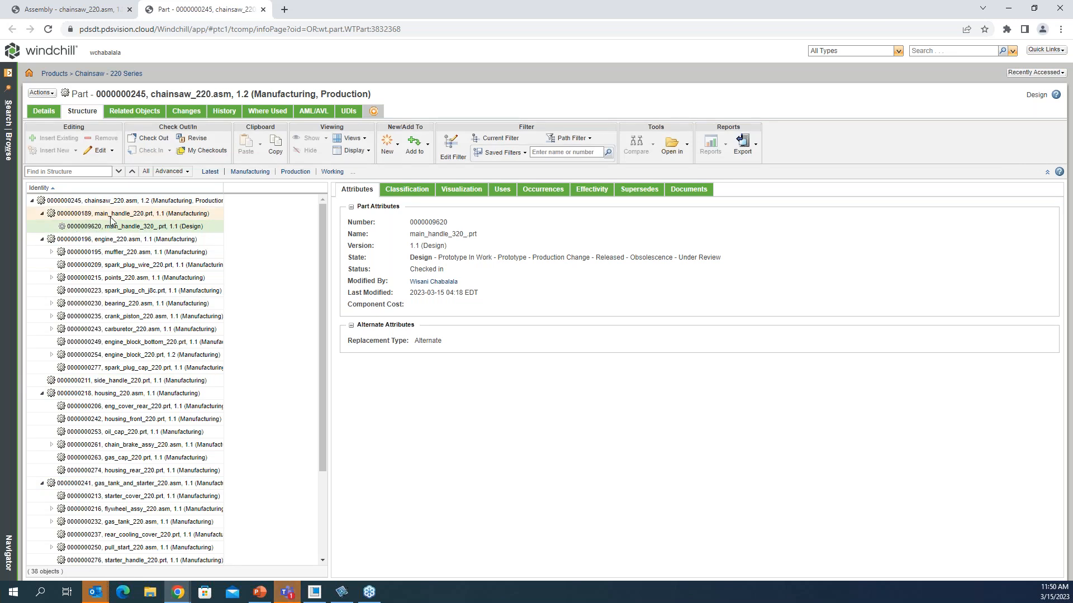
left_click(150, 228)
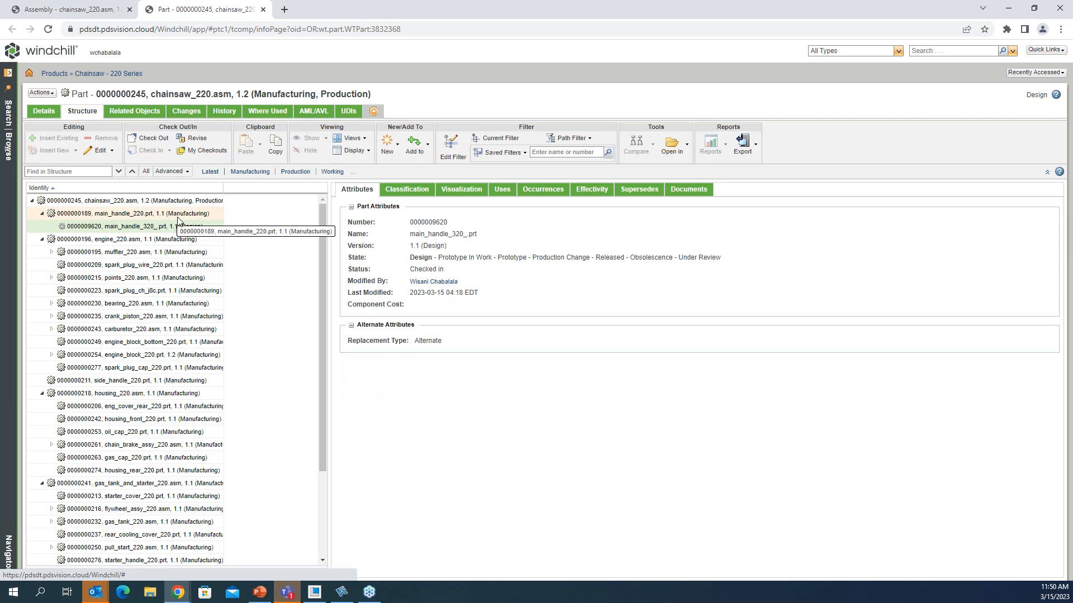
Step: Search all types for *_320* and open the information page of the part main_handle_320_.prt, version 1.1 (Design)
left_click(947, 55)
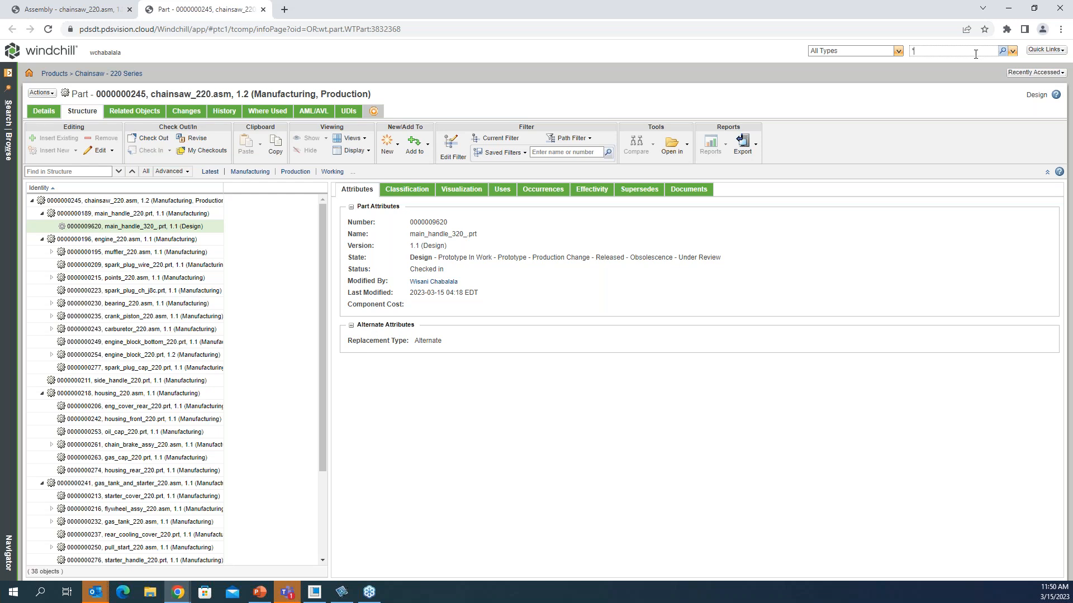
type("320*")
key("Return")
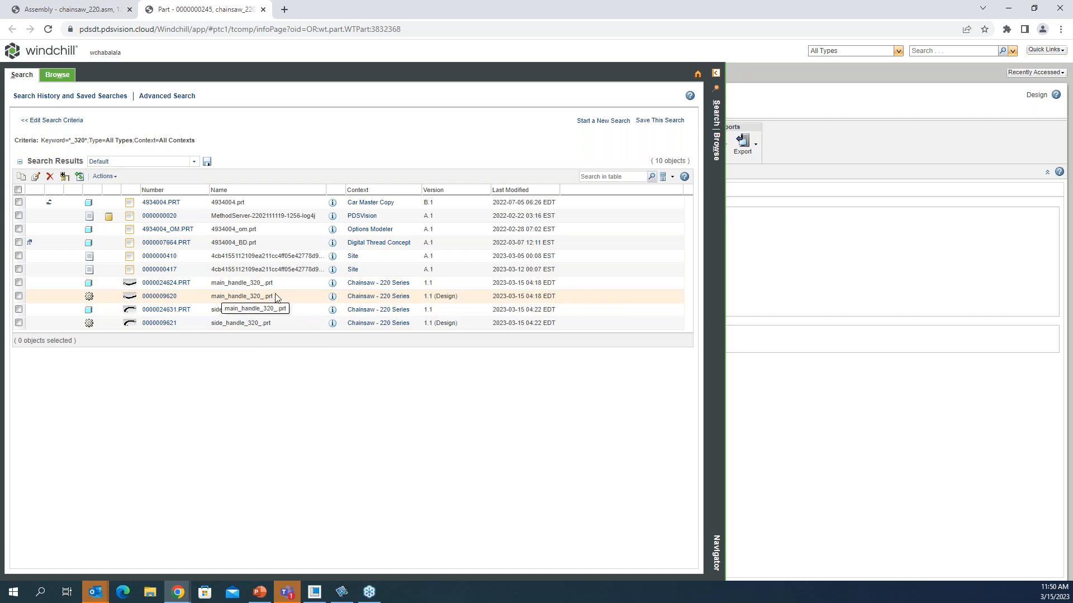
left_click(333, 298)
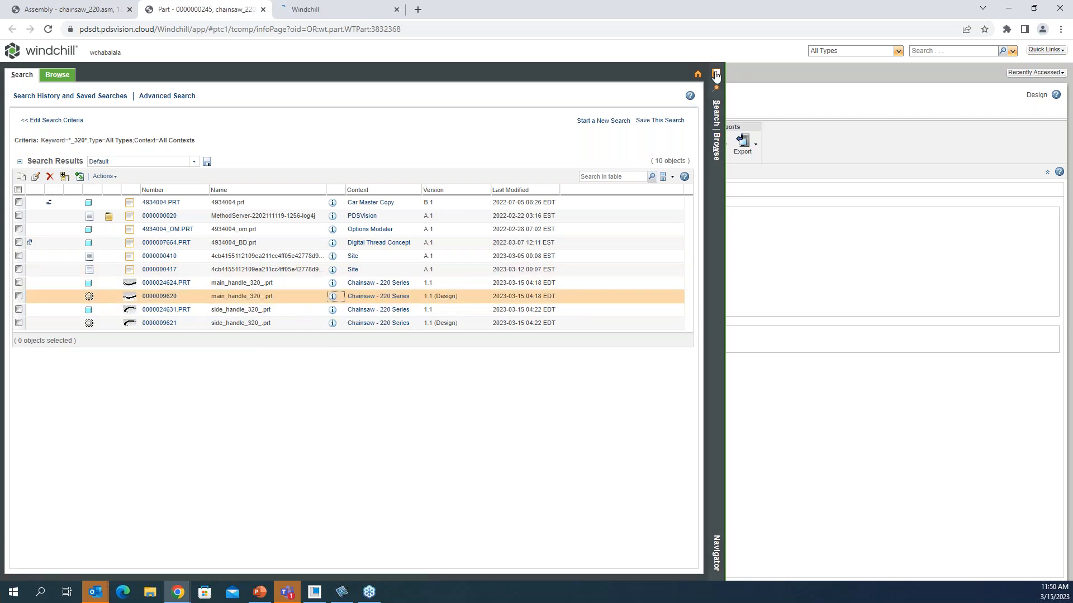
left_click(344, 11)
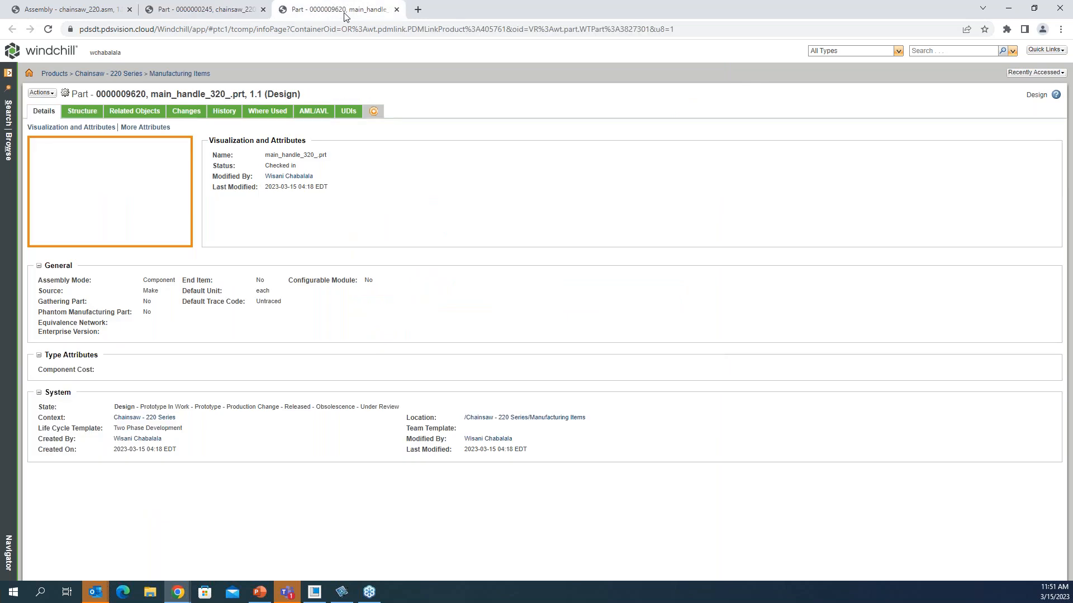
Step: Examine the related objects of main_handle_320_.prt, including its alternates and their Two-Way setting
left_click(145, 110)
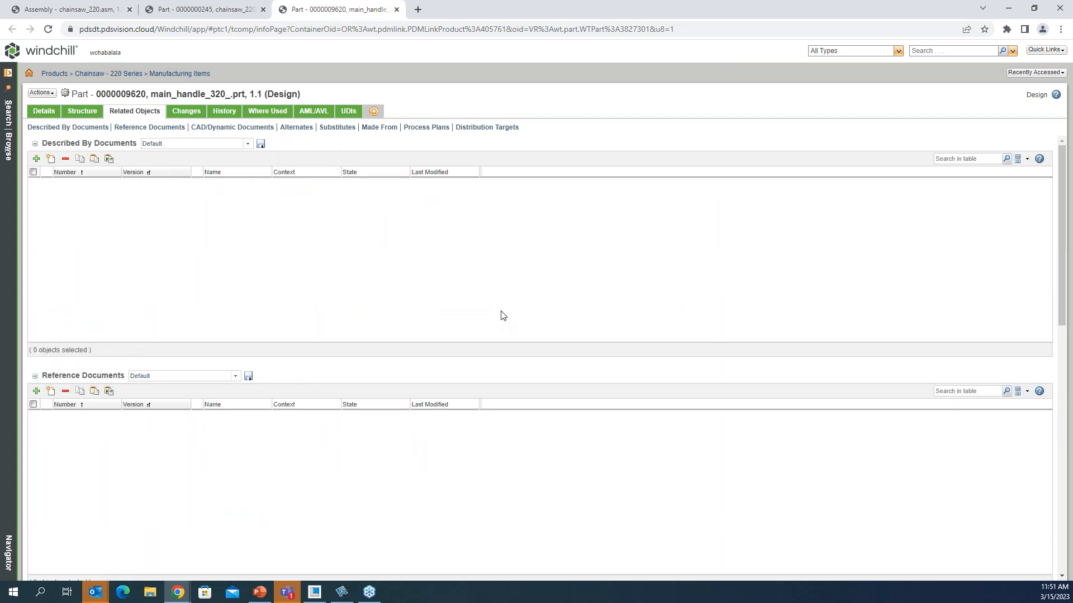
scroll(501, 316, "down", 4)
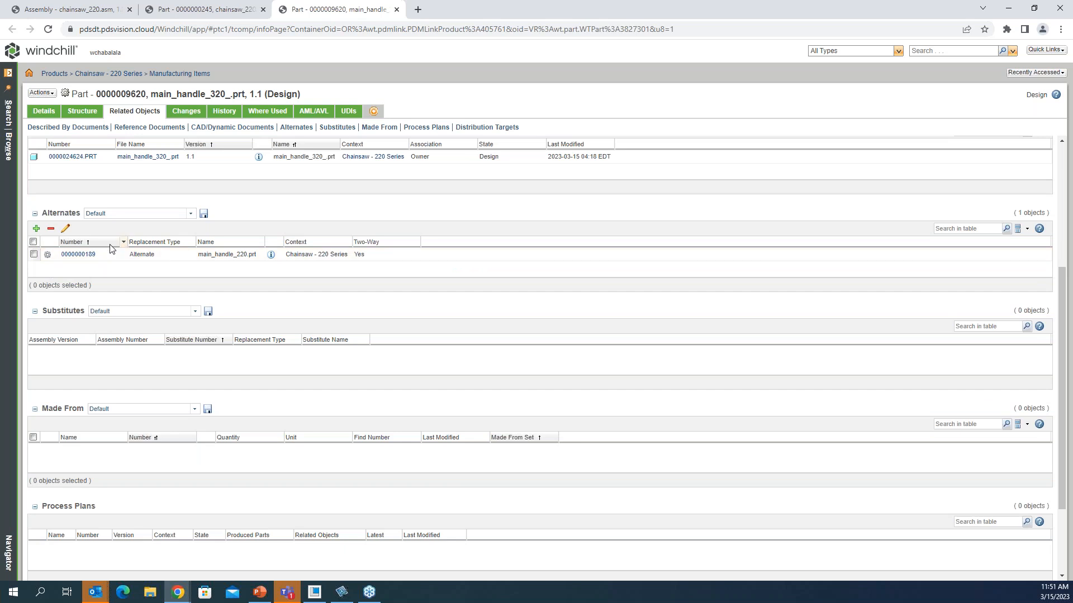
scroll(276, 275, "up", 4)
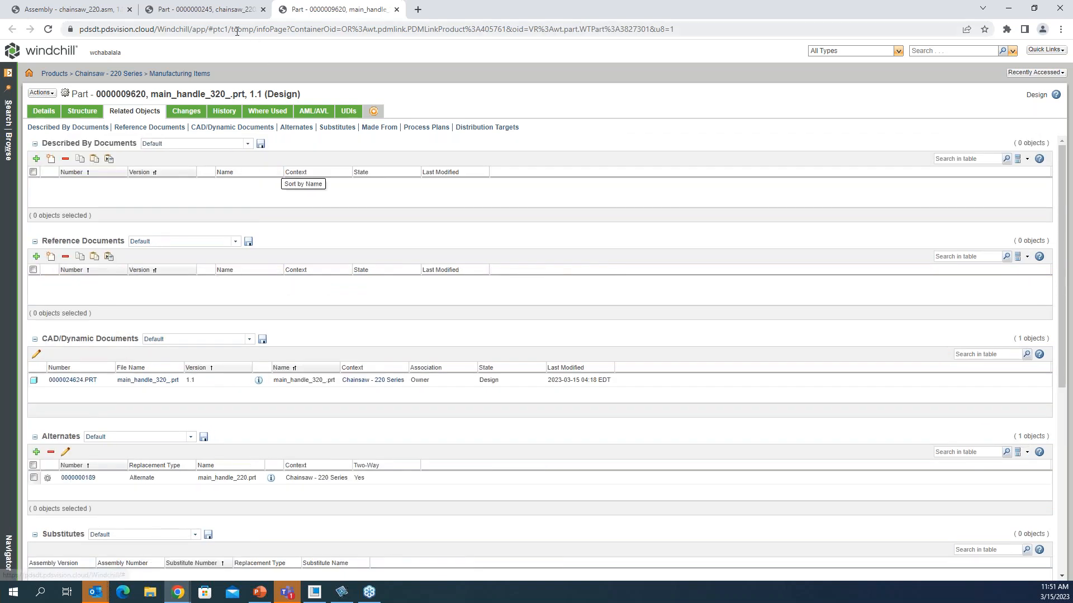
Step: Return to the chainsaw_220.asm part, view its details and open the folder contents of the Chainsaw - 220 Series product
left_click(204, 9)
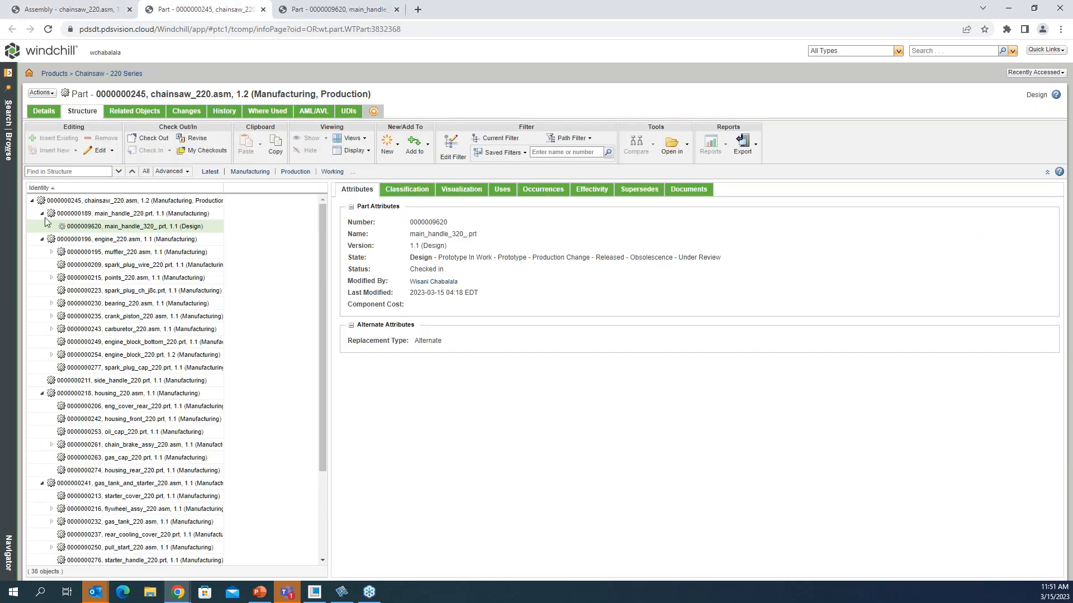
left_click(32, 200)
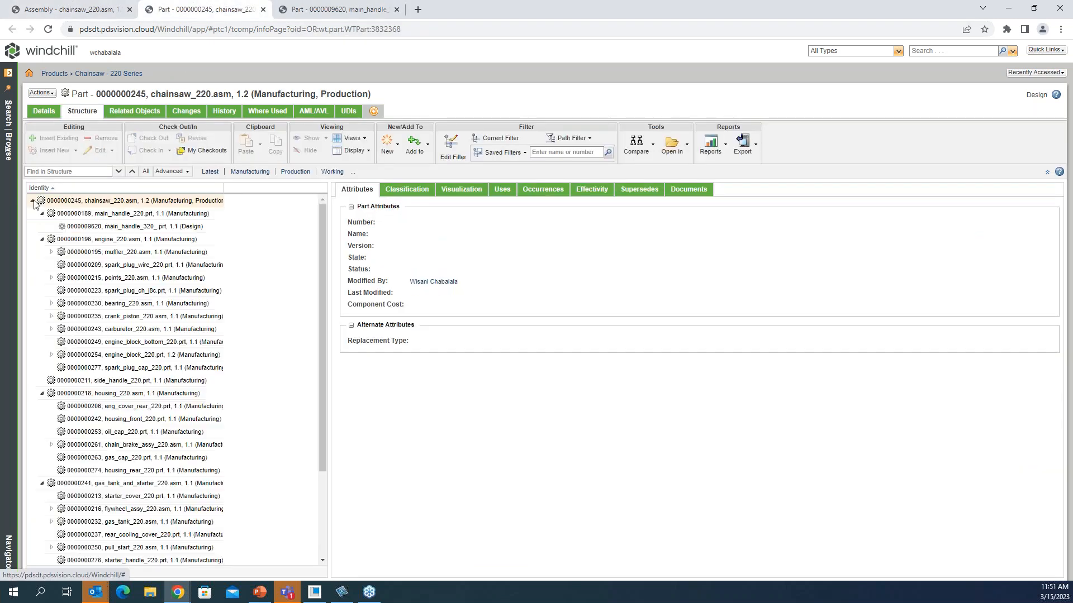
left_click(53, 116)
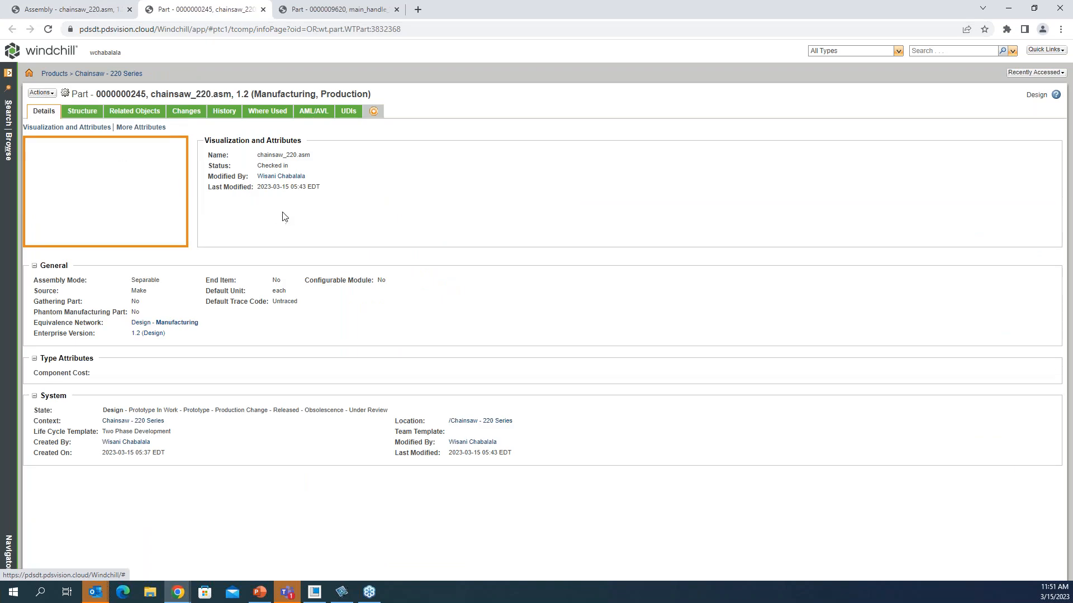
left_click(180, 113)
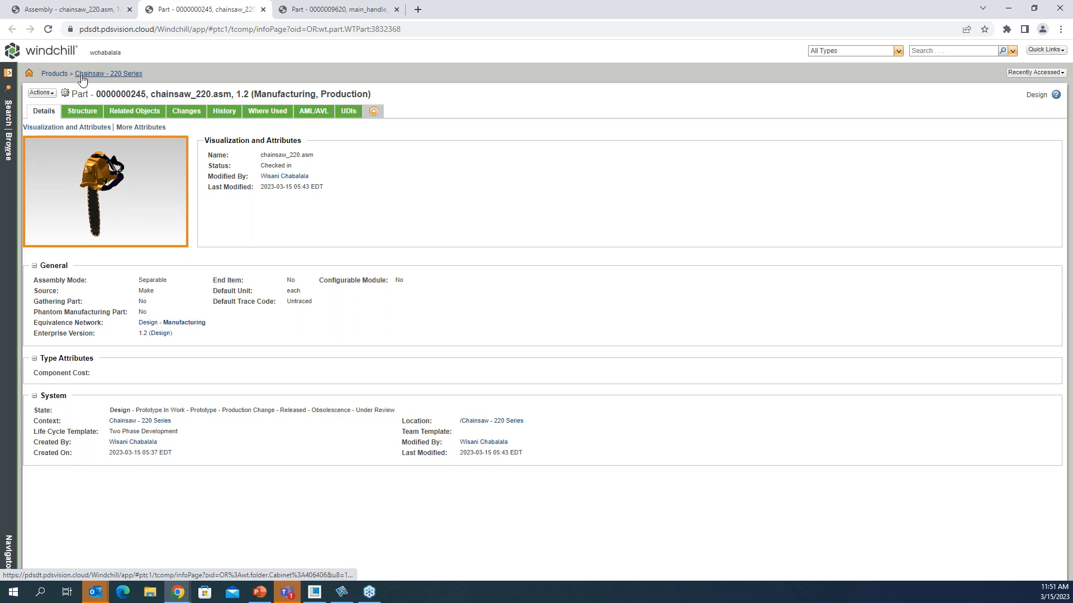
left_click(111, 76)
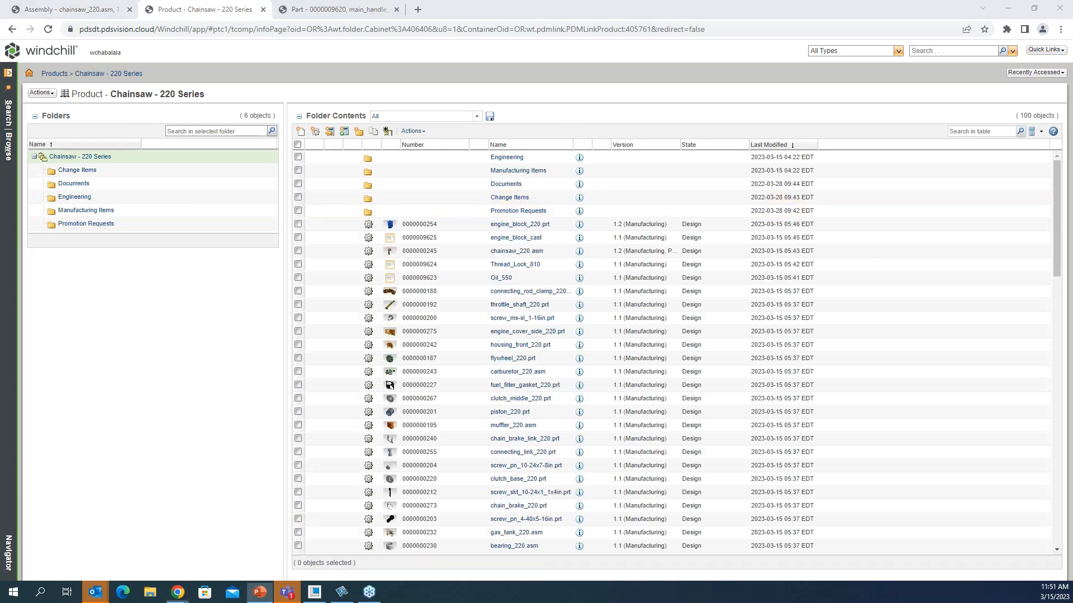
key("alt+Tab")
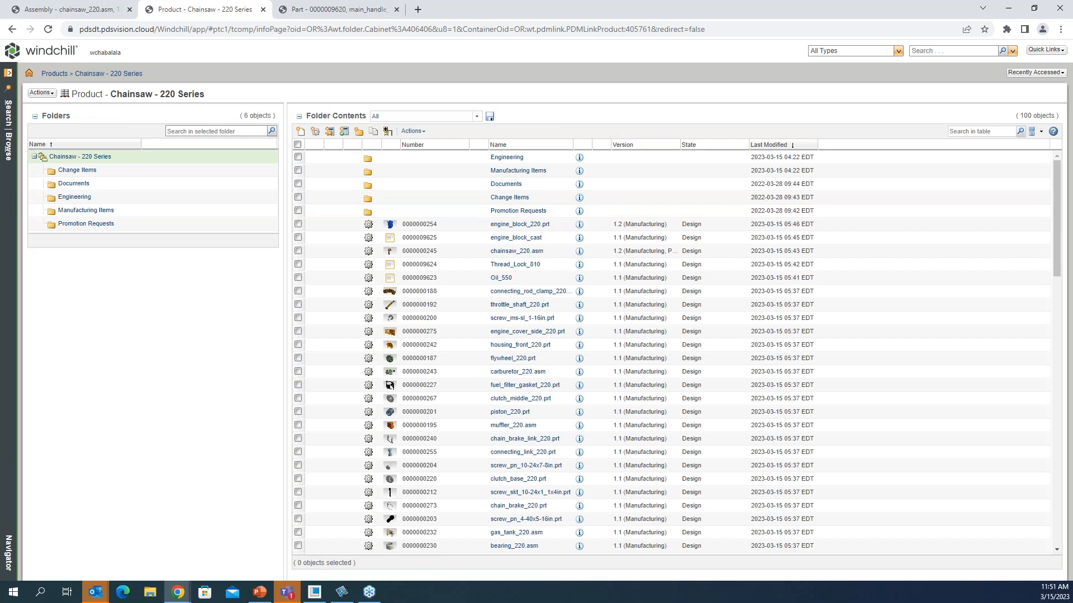
key("alt+Tab")
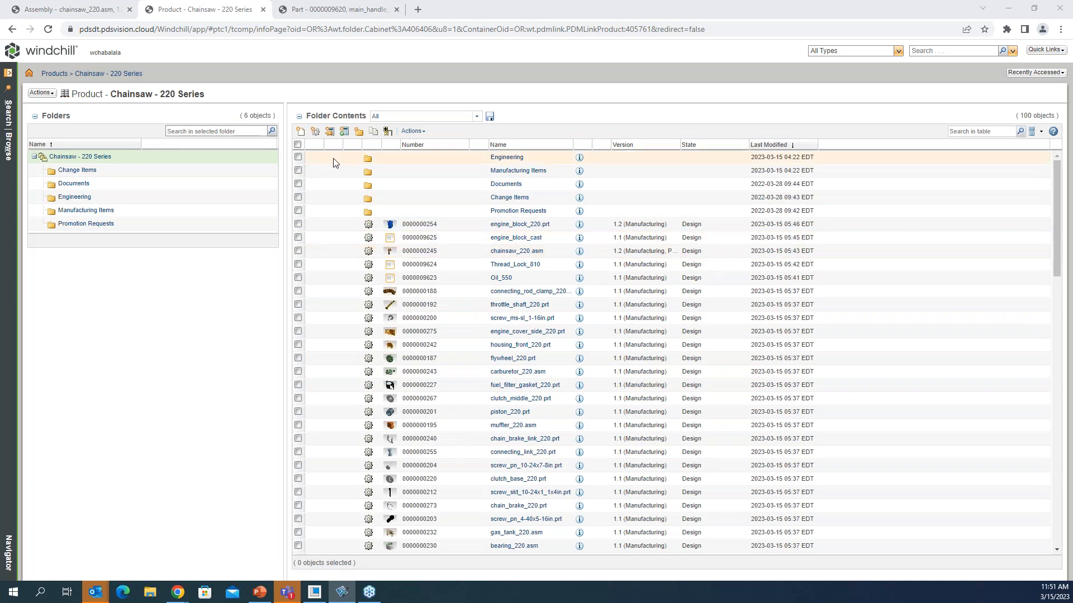
Step: Start a new part of type Part named "Engine_250 - Series" and enable creation of a CAD document with it
left_click(316, 132)
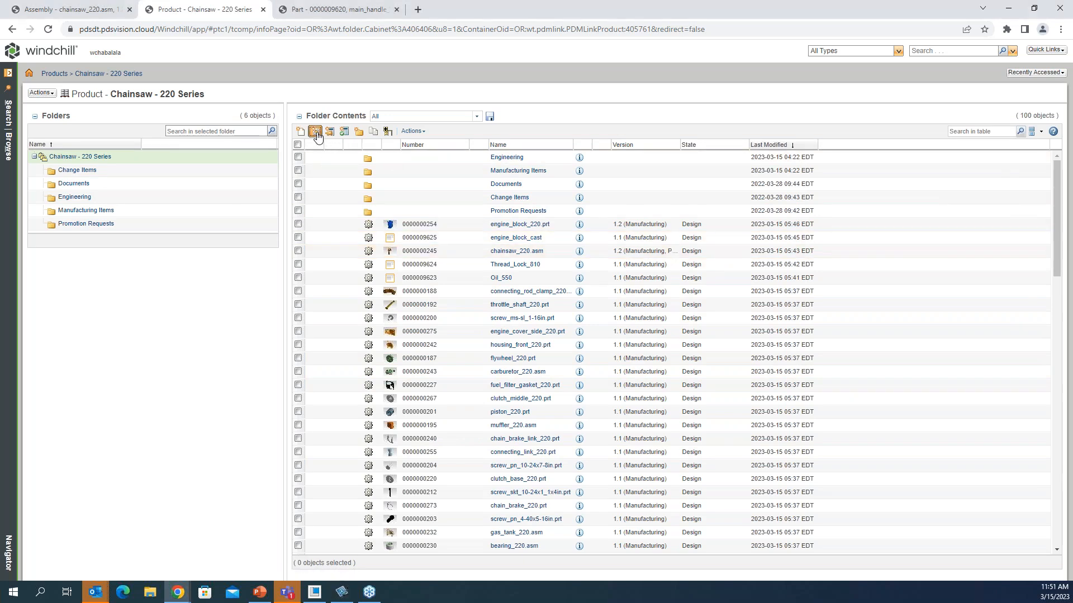
left_click_drag(892, 72, 690, 99)
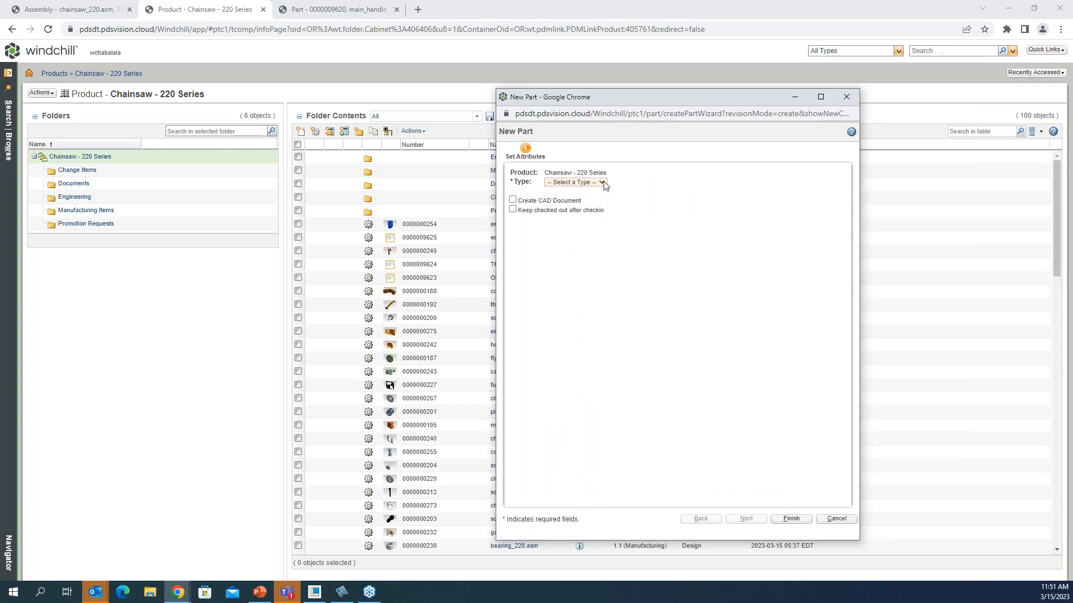
left_click(604, 181)
left_click(581, 214)
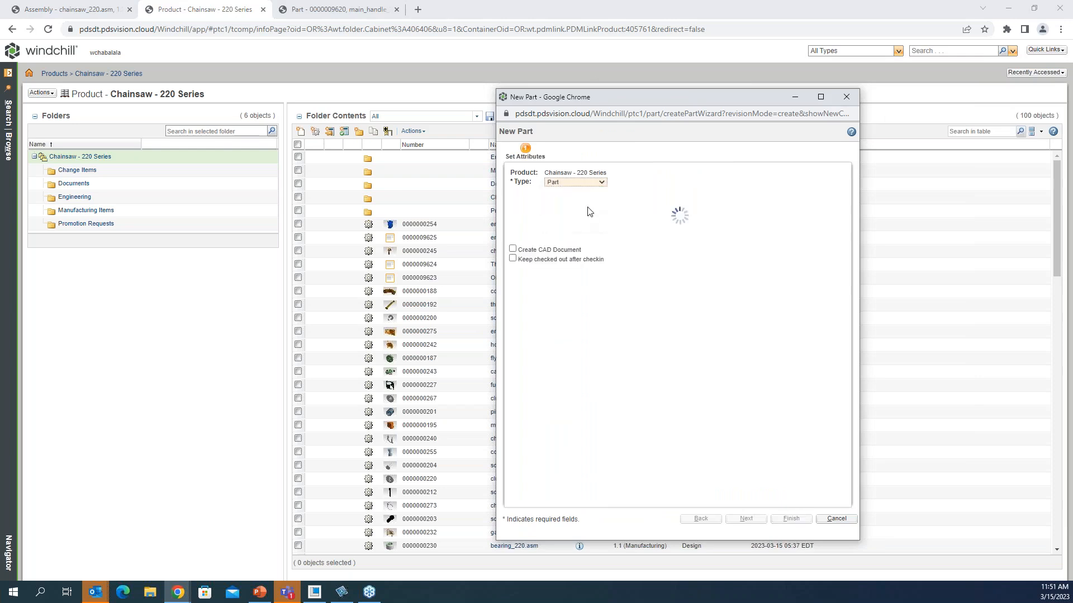
left_click(636, 248)
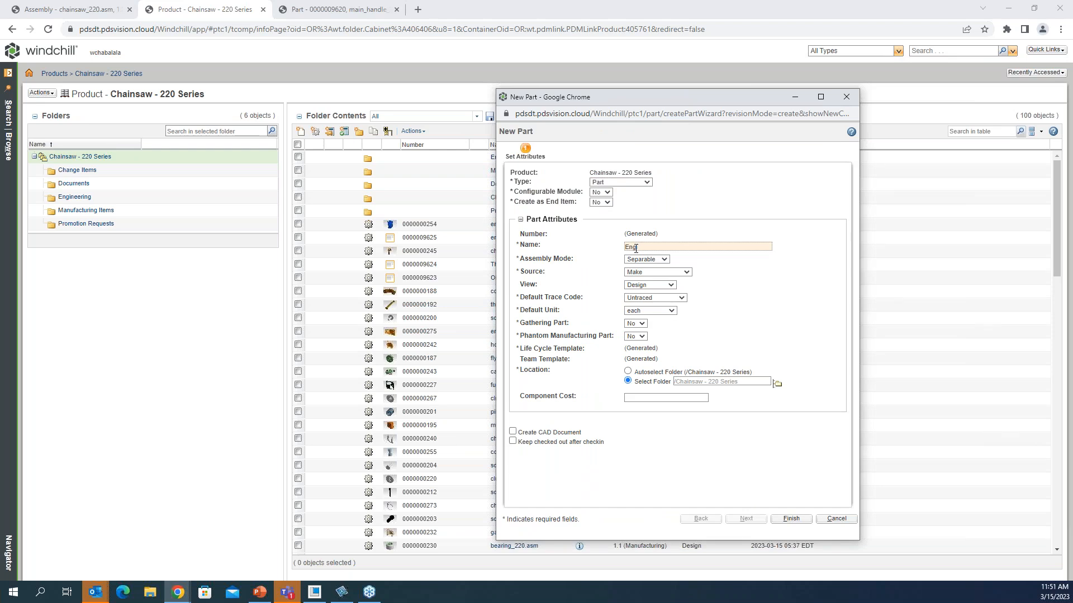
type("Engine_250 - Series")
left_click(514, 433)
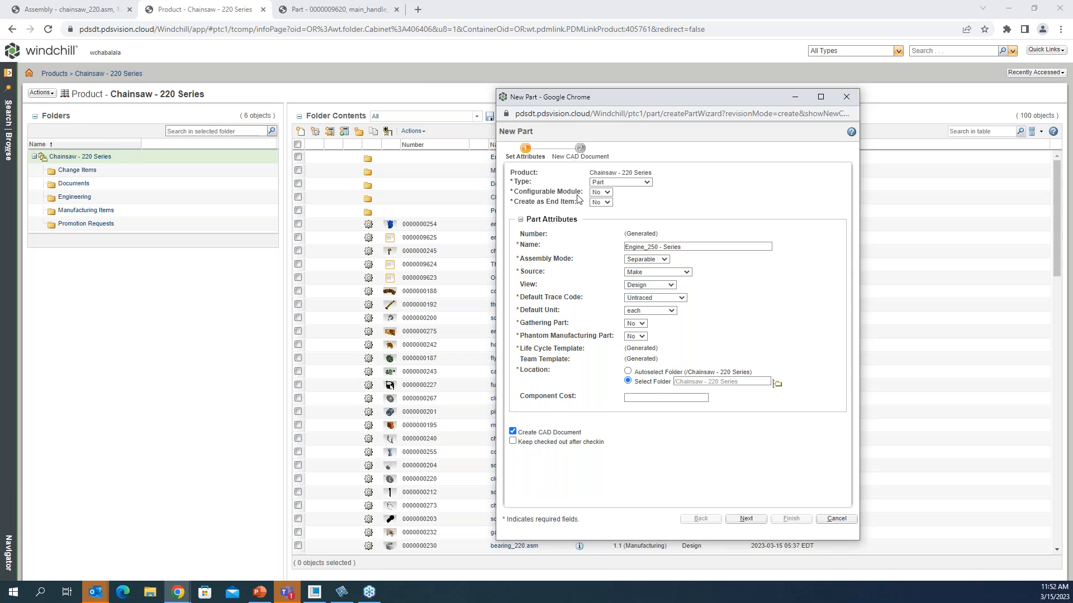
Step: Define the CAD document as a Creo Assembly from template mmns_asm_design_creo3.asm, numbered the same as the part, and create both objects
left_click(745, 519)
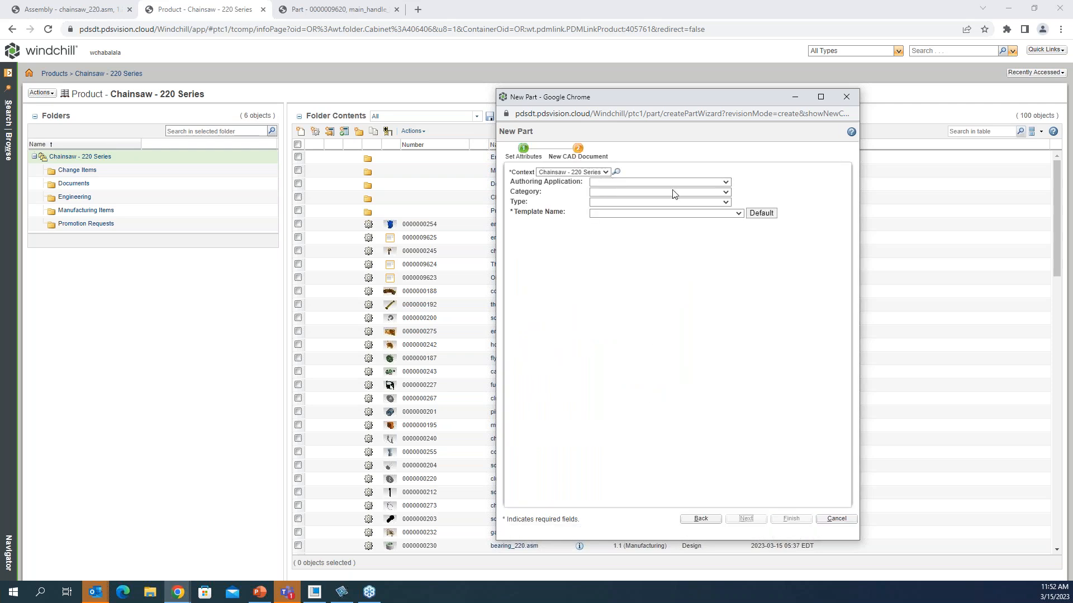
left_click(725, 182)
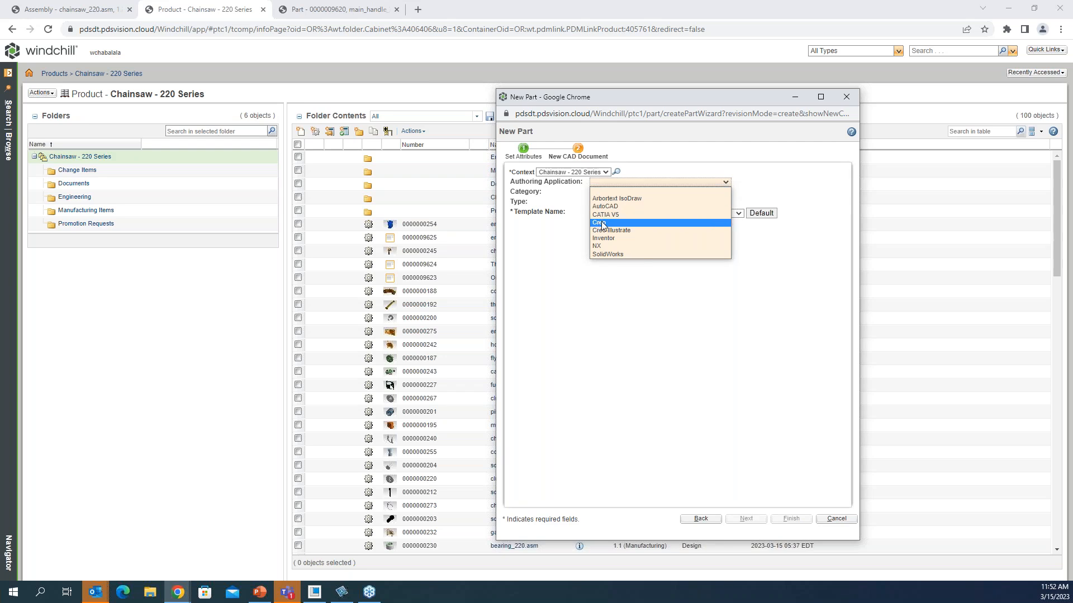
left_click(603, 224)
left_click(725, 191)
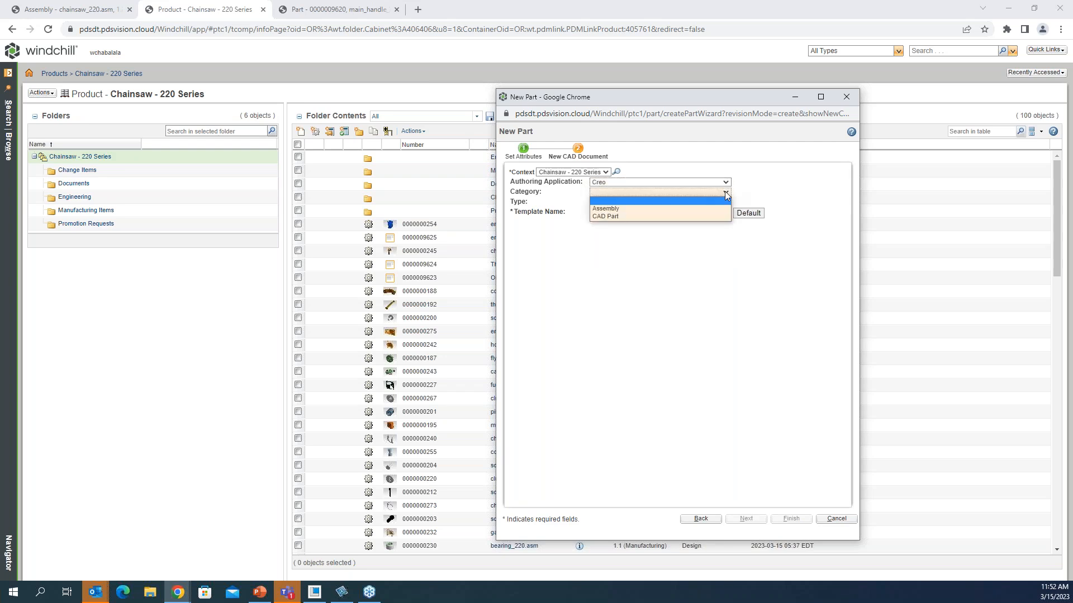
left_click(623, 212)
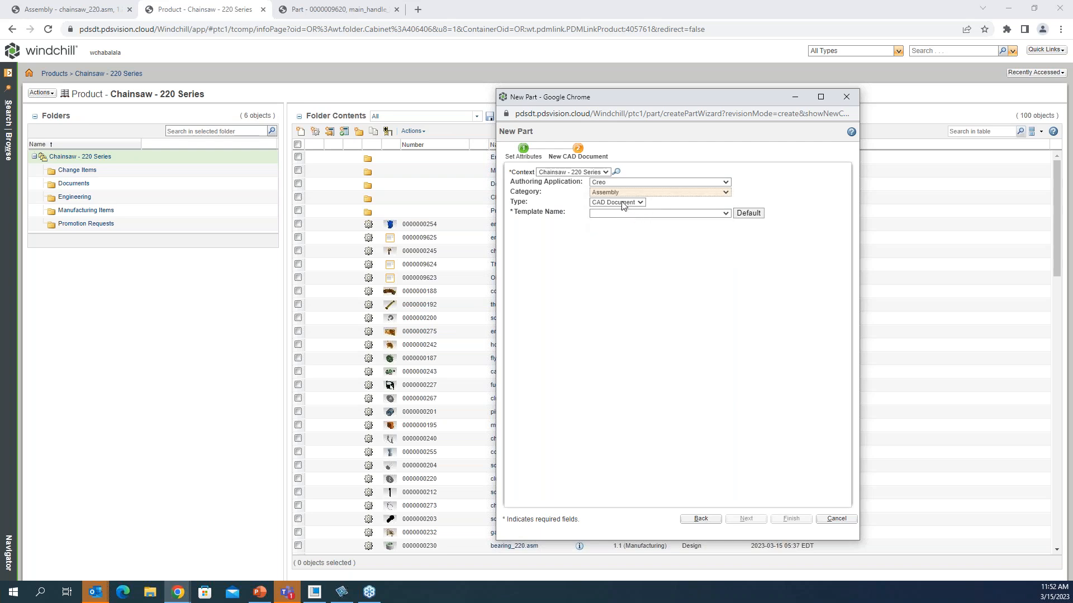
left_click(727, 213)
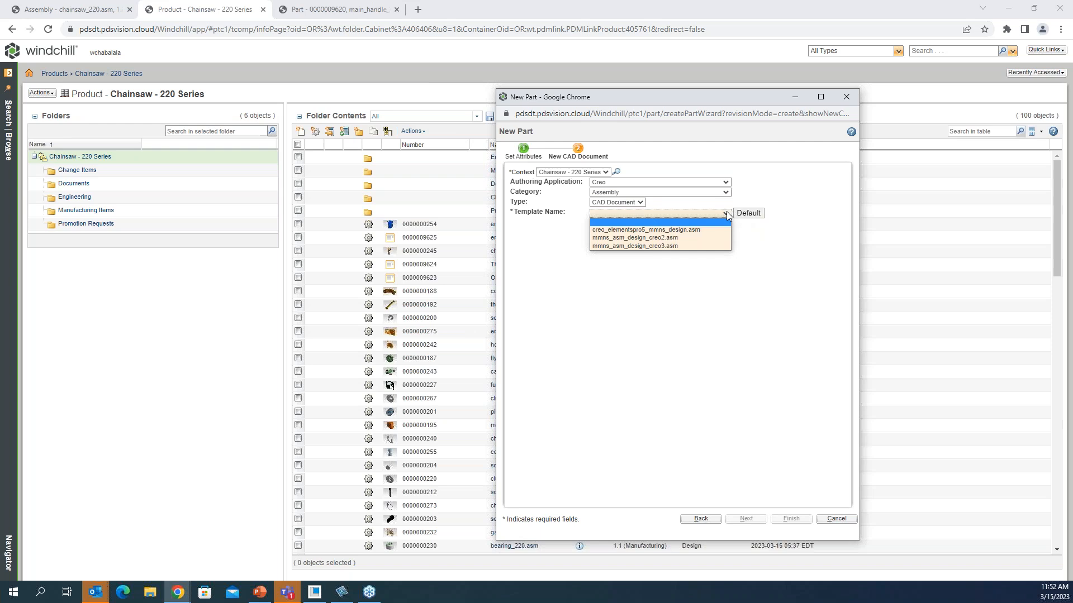
left_click(658, 245)
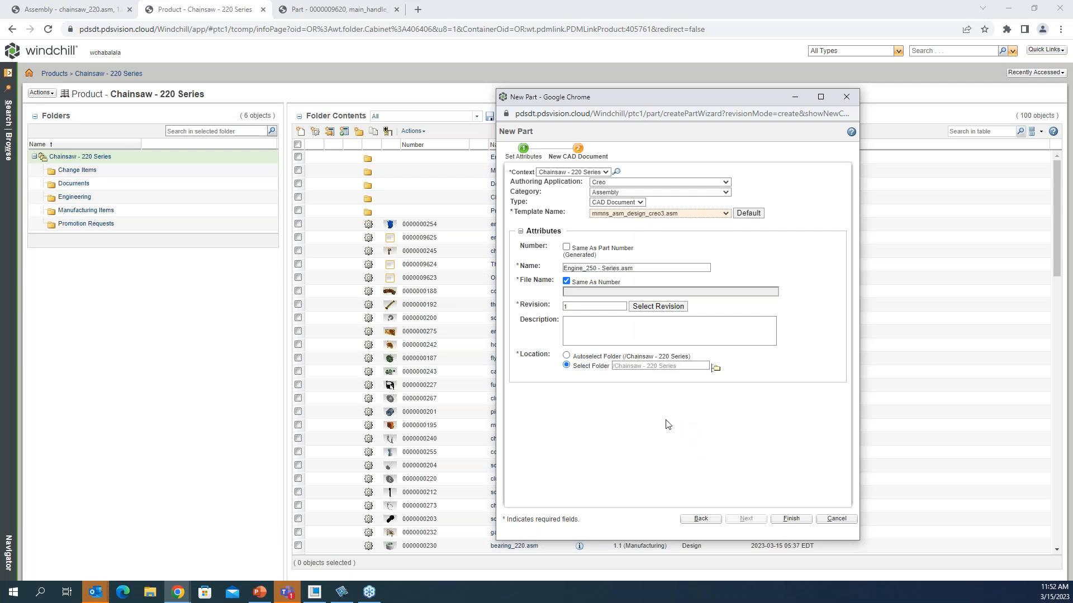
left_click(567, 247)
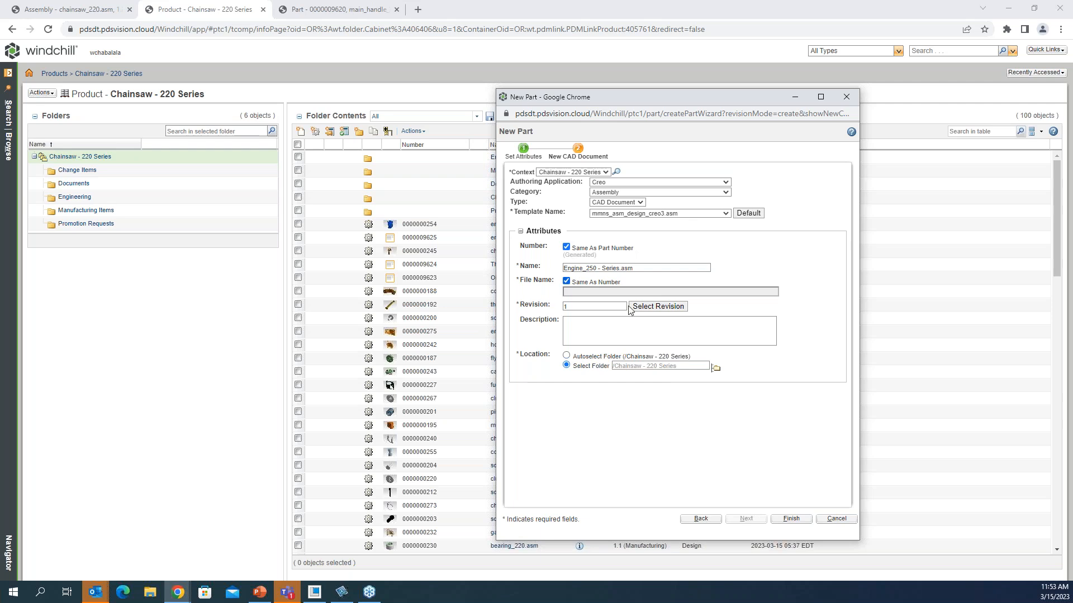
left_click(788, 520)
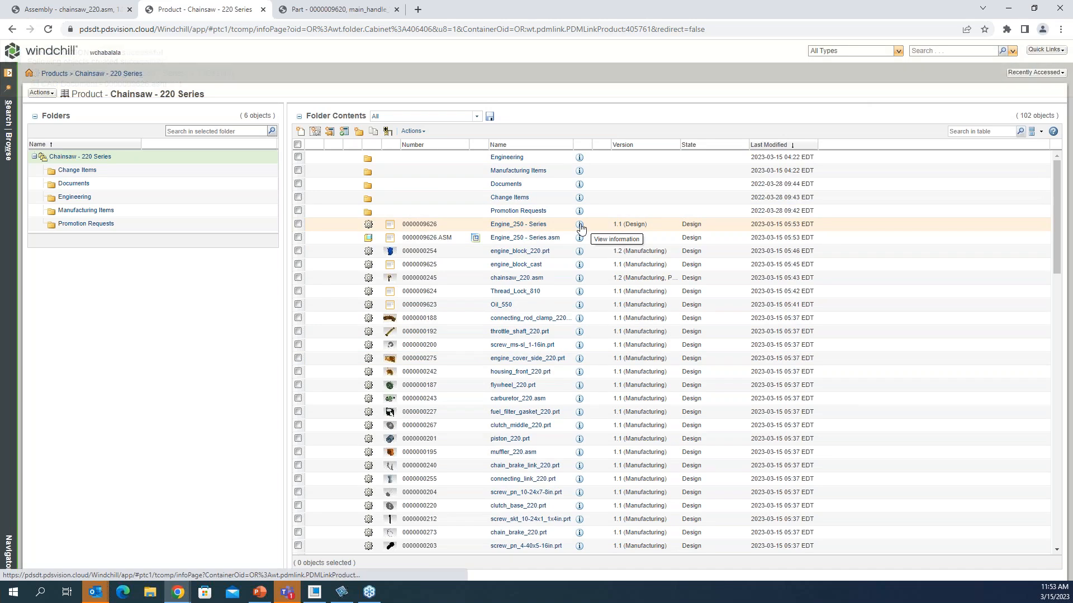
Step: Open the Engine_250 - Series part and examine its associated CAD document and general attributes
left_click(580, 226)
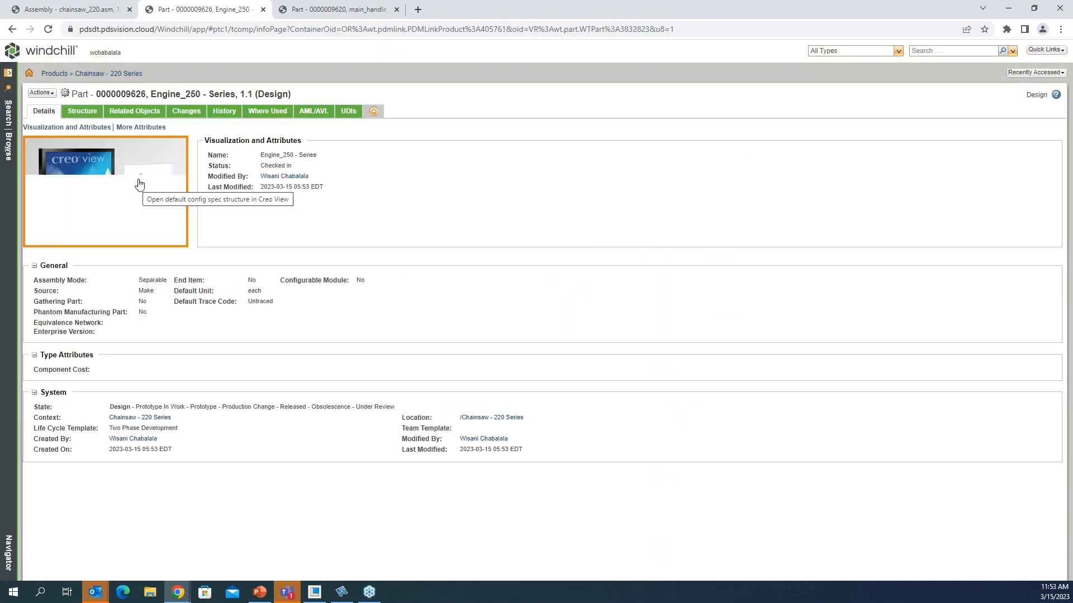
left_click(119, 117)
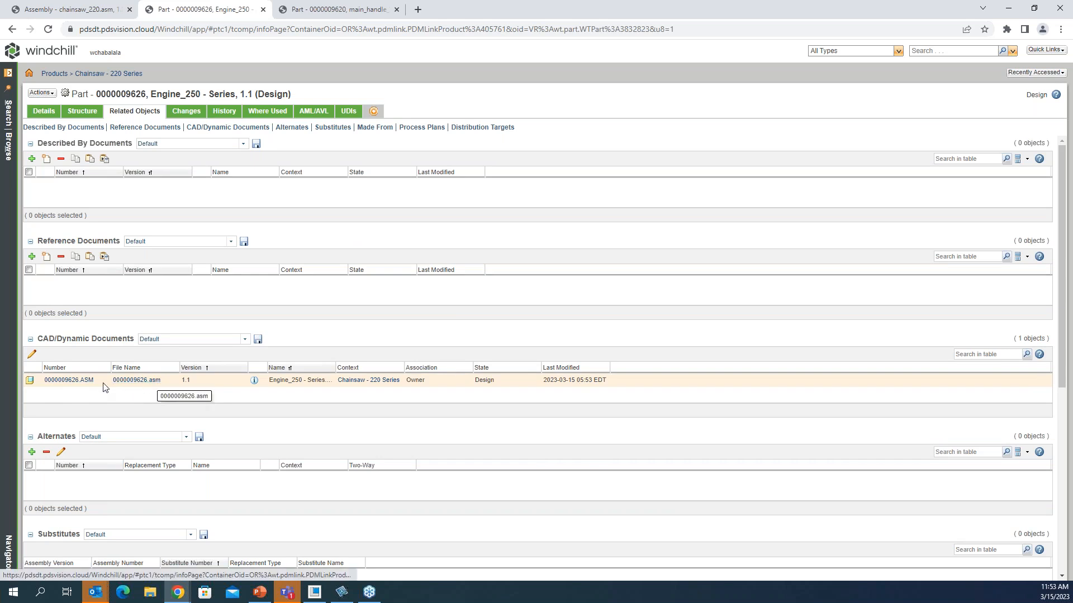
left_click(50, 114)
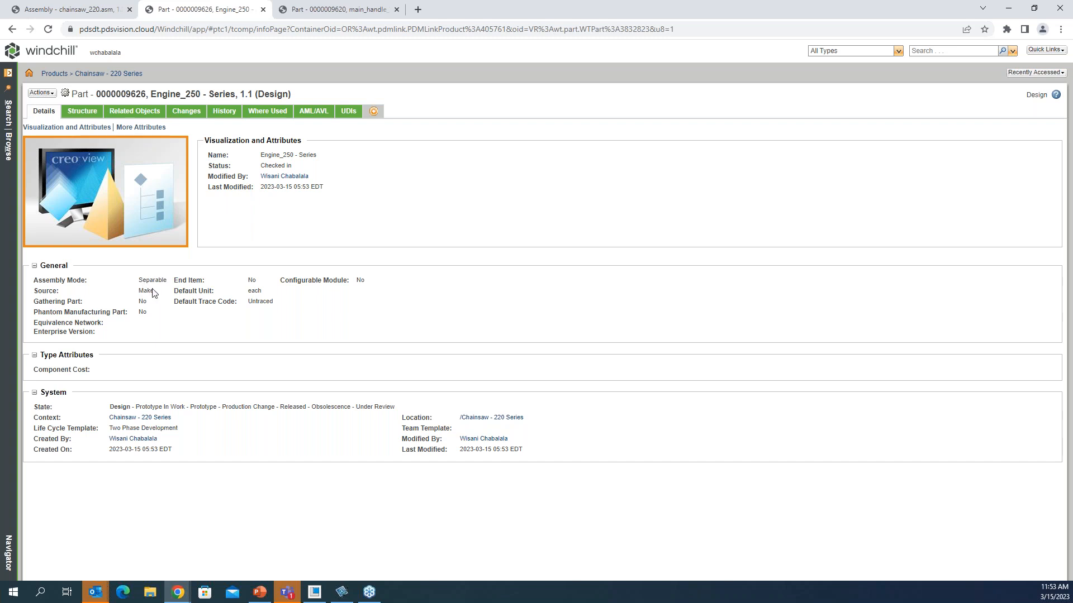
Step: Insert the existing crank_piston_220.asm into the Engine_250 - Series structure, searching by name crank_piston*, and expand its components
left_click(97, 117)
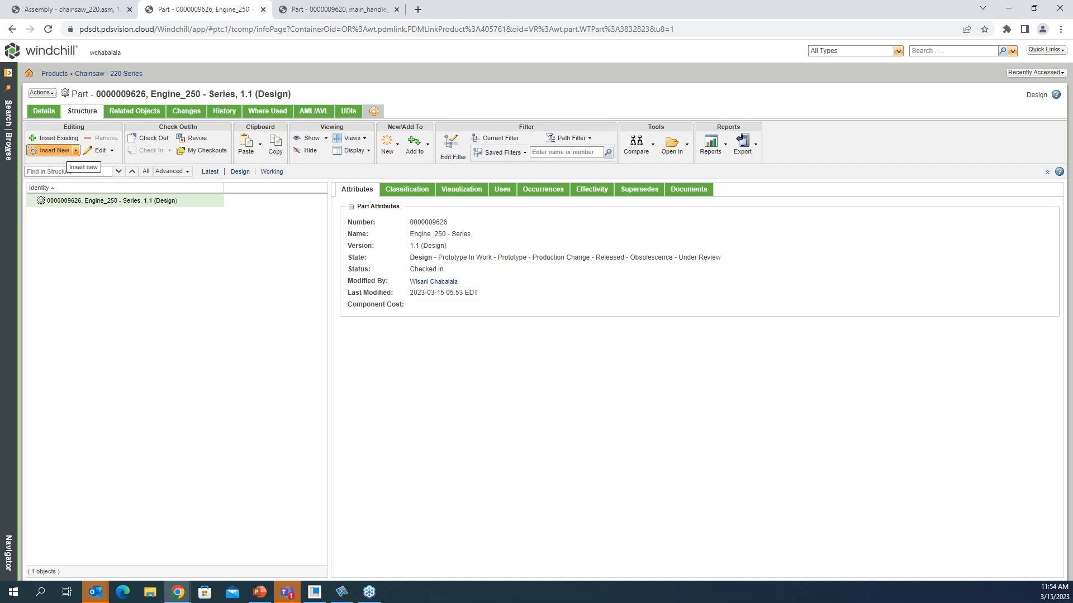
left_click(47, 151)
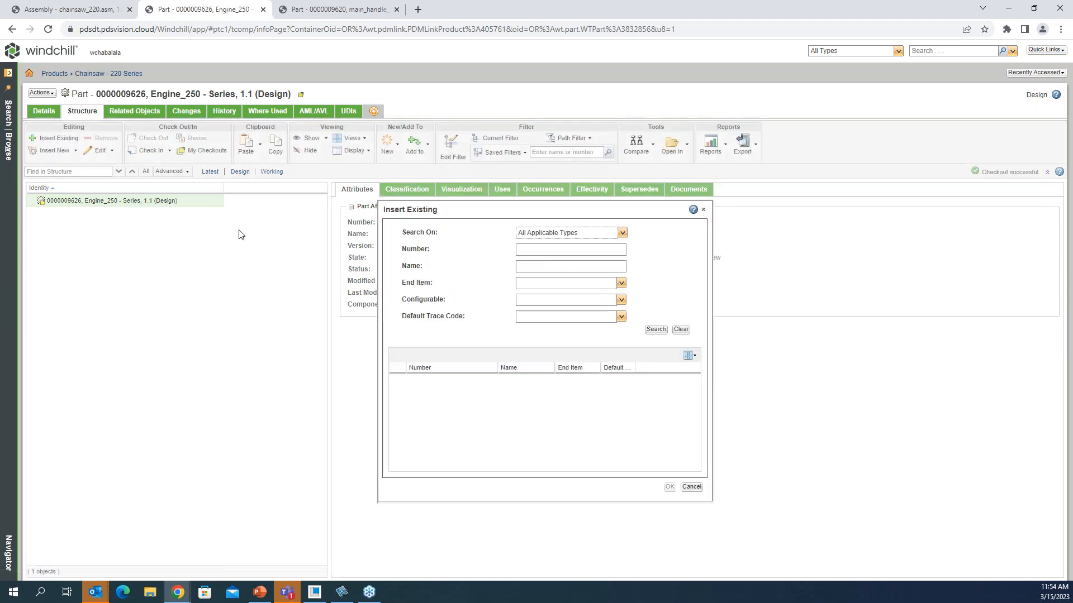
left_click(530, 267)
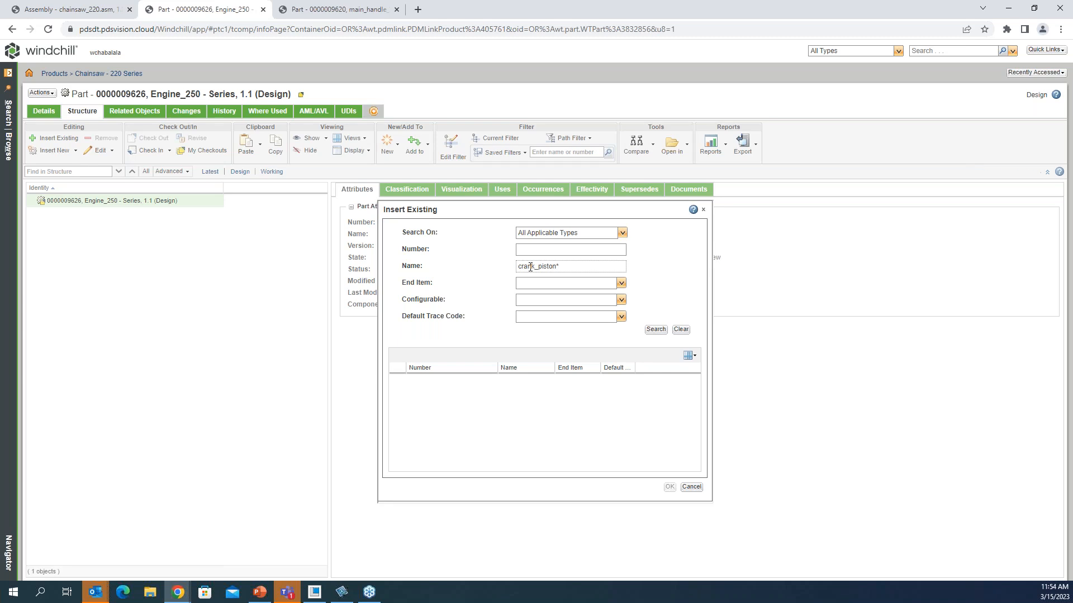
key("Return")
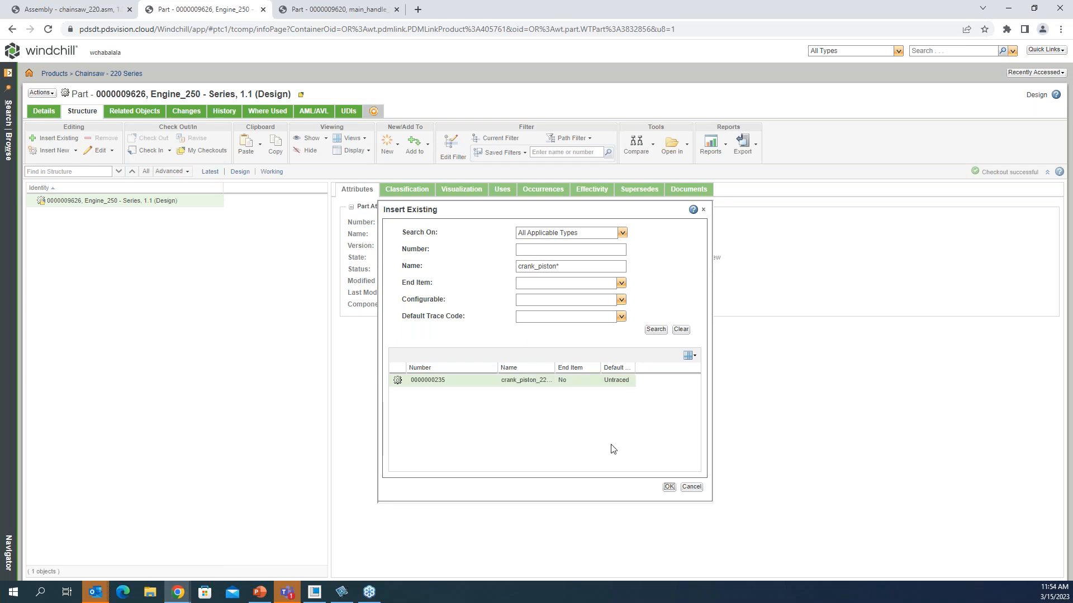
left_click(663, 487)
left_click(42, 214)
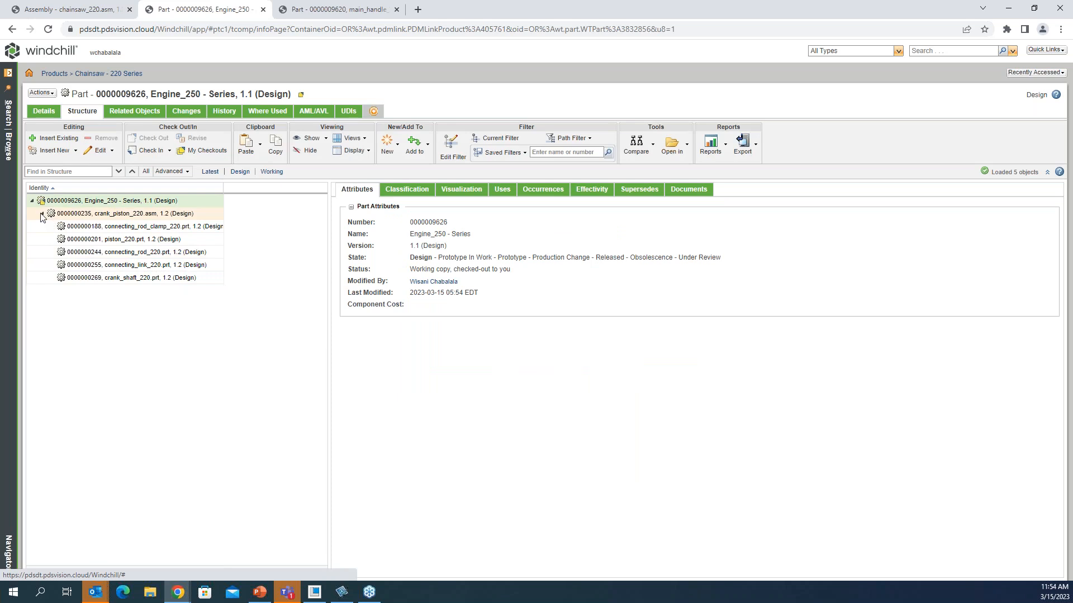
Step: Insert the existing engine_block_bottom_220.prt and engine_block_220.prt into the Engine_250 - Series structure, searching by name engine_block*
left_click(42, 214)
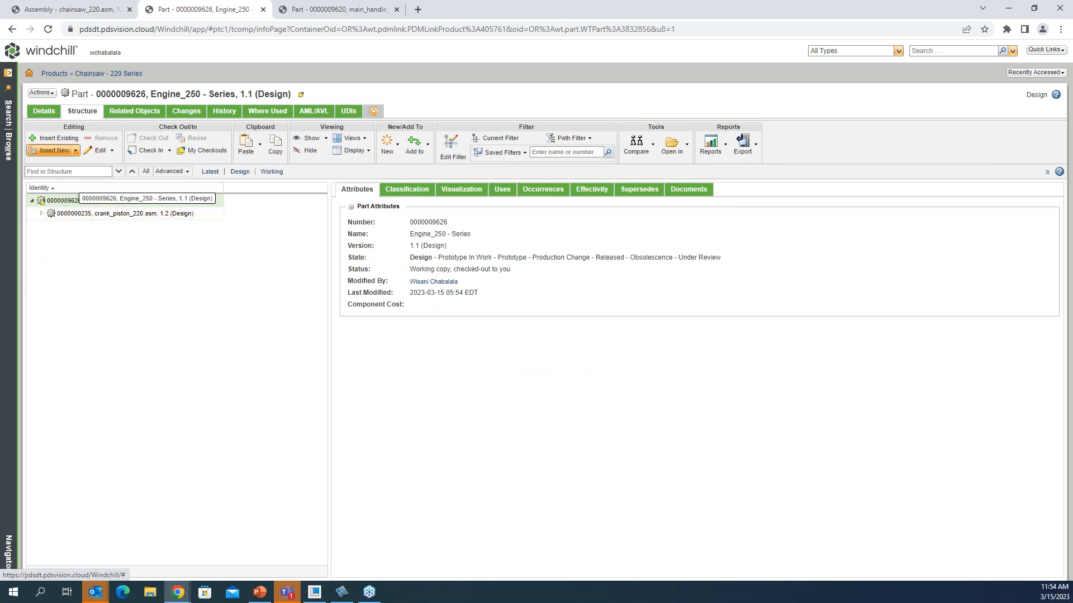
left_click(59, 138)
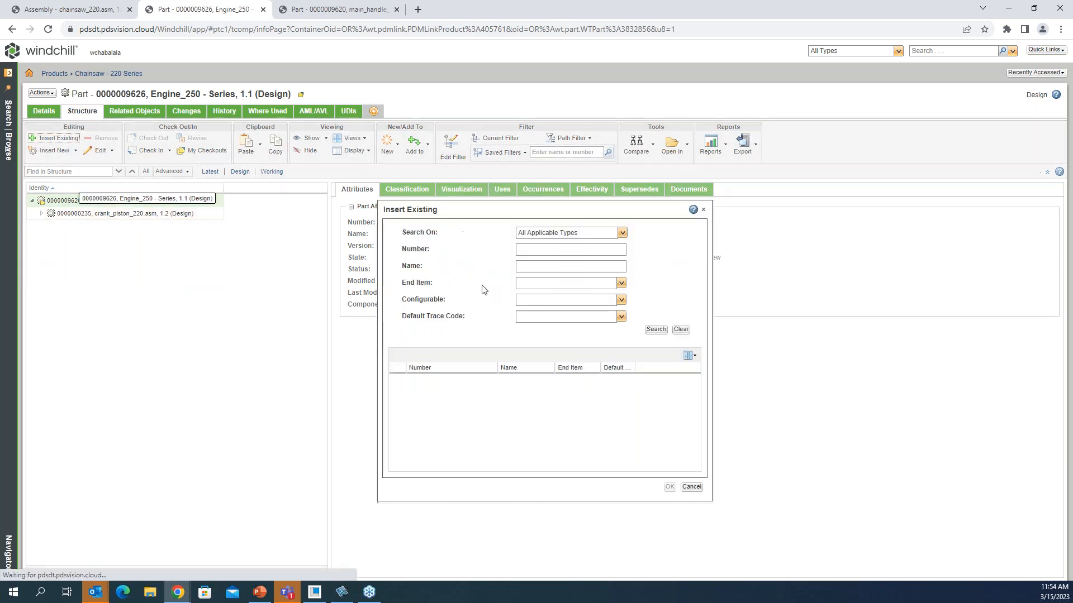
left_click(534, 278)
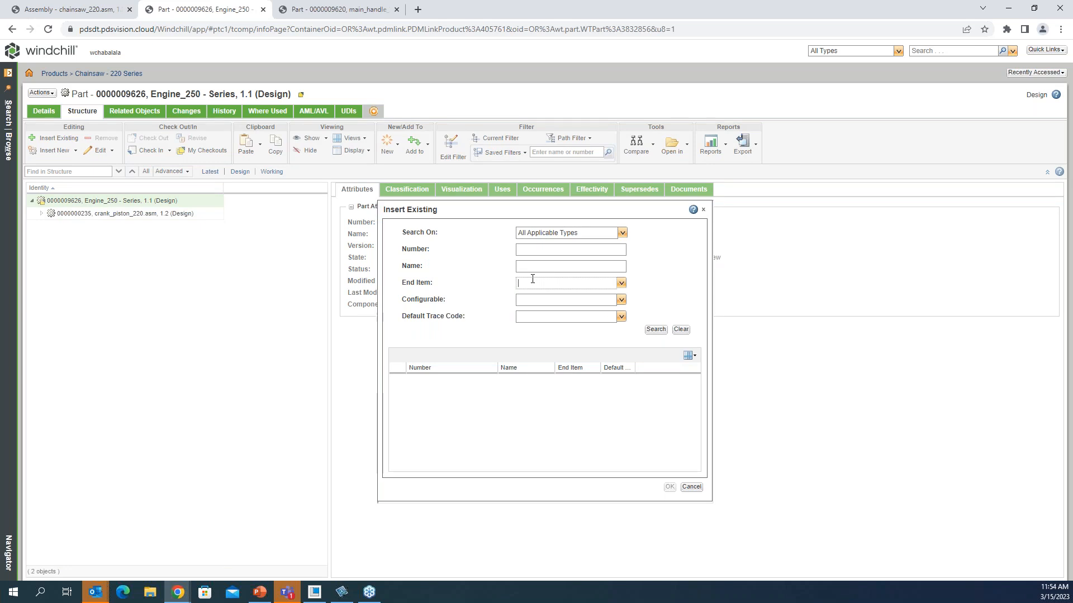
left_click(525, 267)
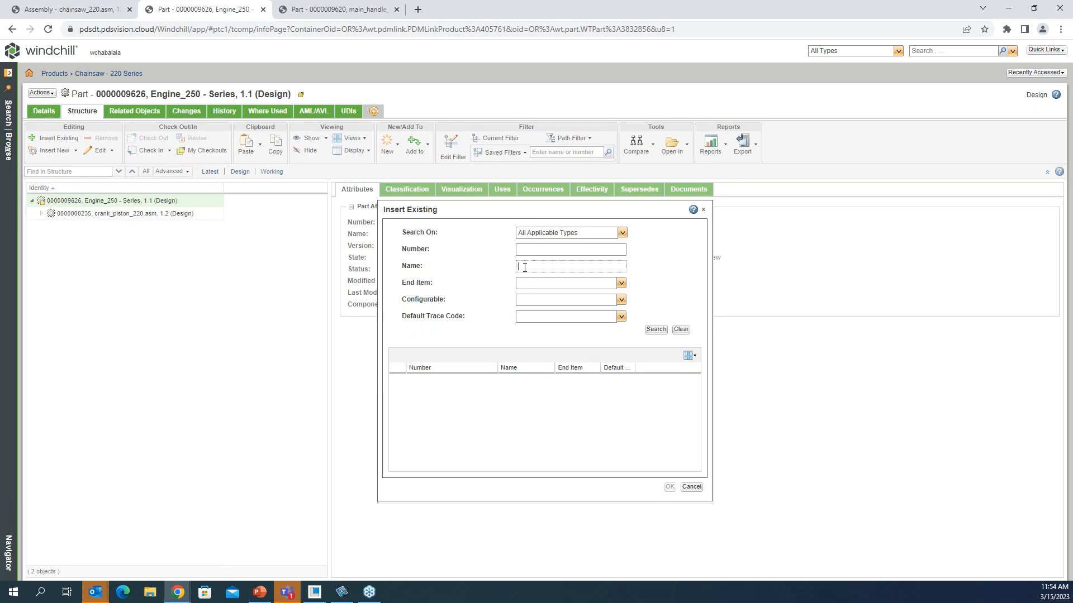
type("engine_block*")
left_click(656, 329)
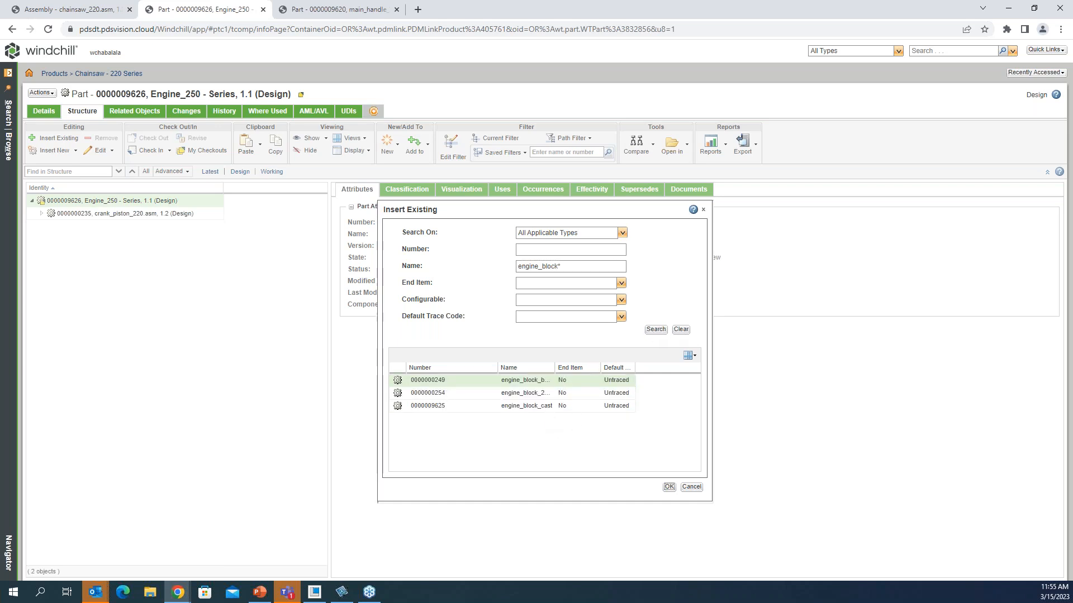
left_click_drag(555, 368, 593, 369)
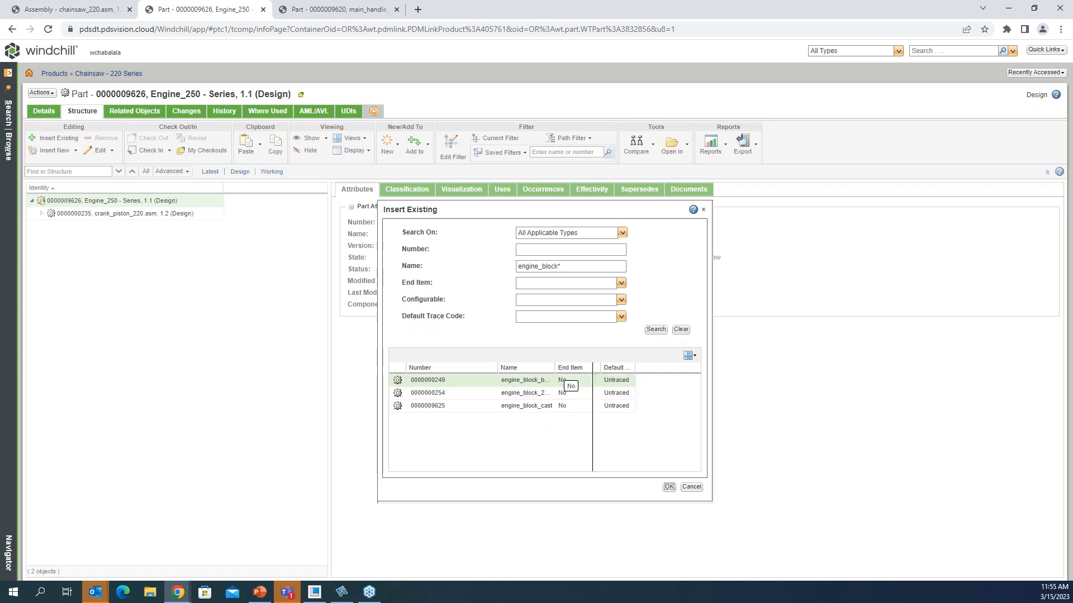
left_click(533, 395)
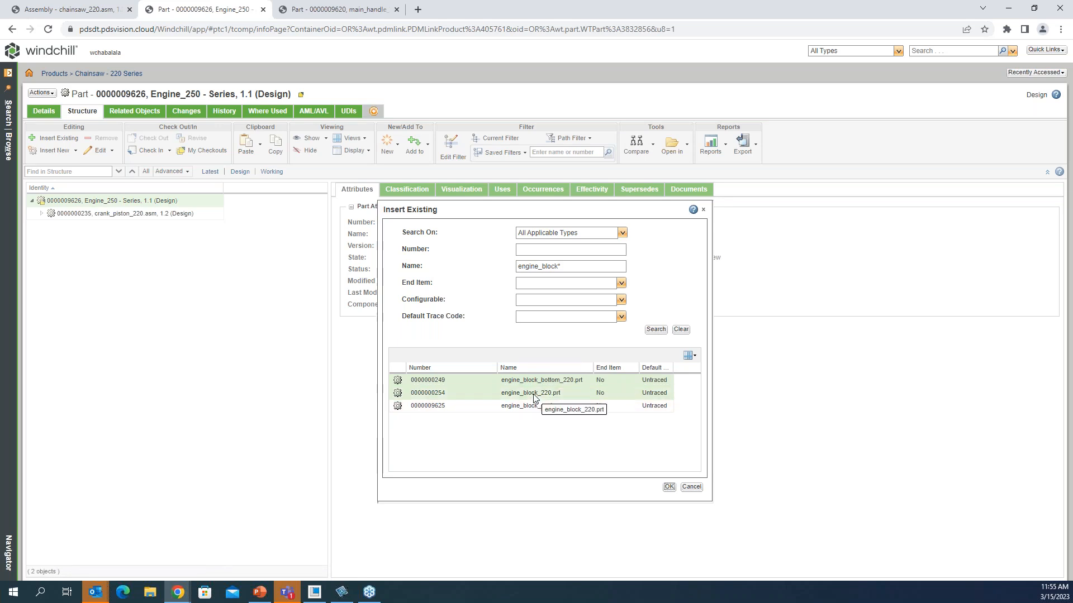
left_click(668, 487)
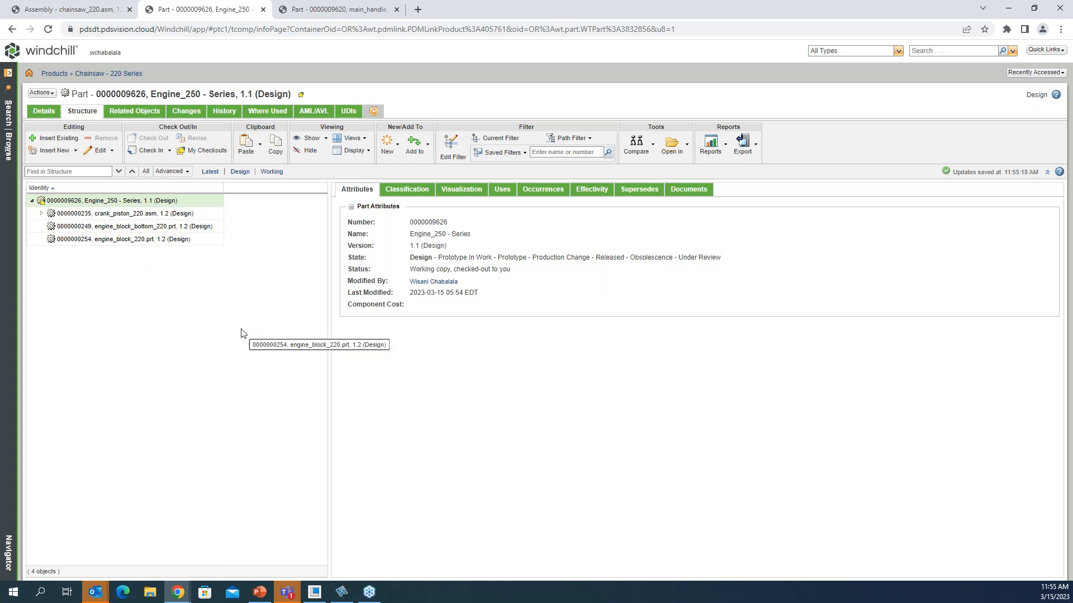
Step: Check in the Engine_250 - Series part without a comment or publishing to CAD
left_click(42, 93)
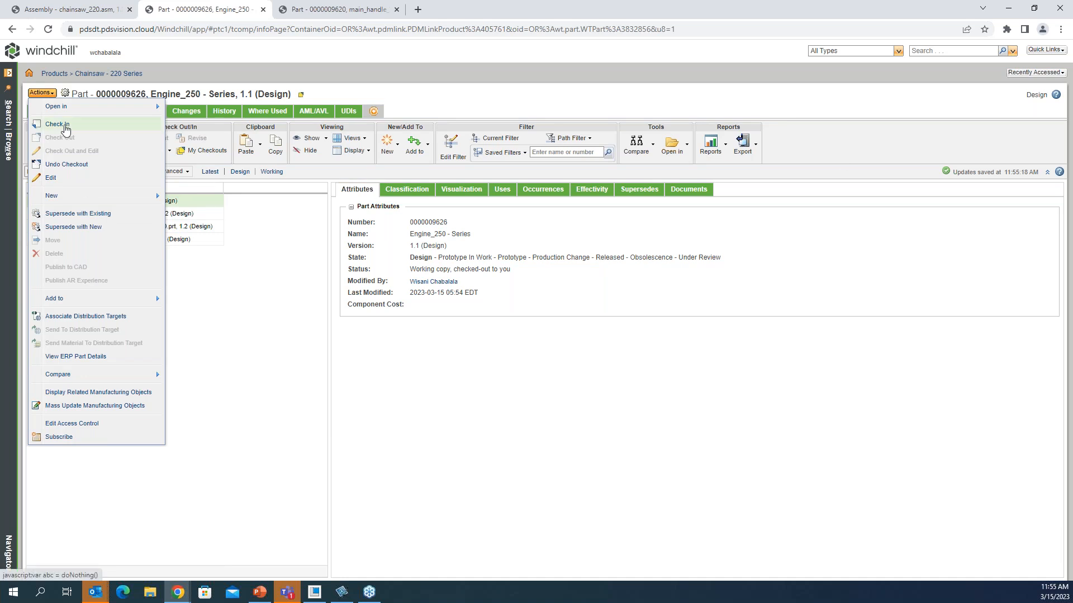
left_click(64, 125)
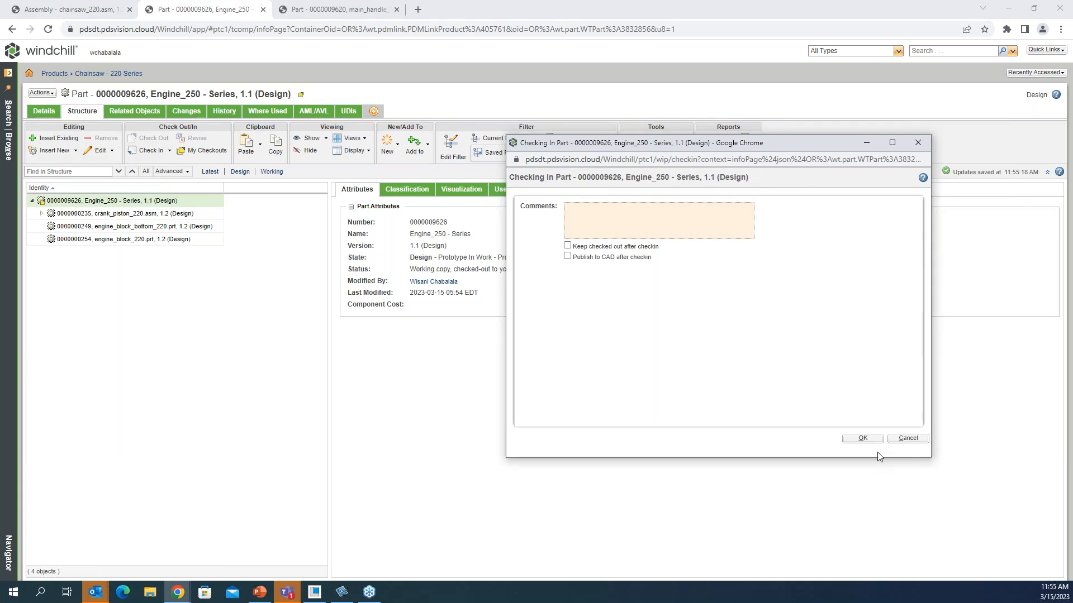
left_click(863, 438)
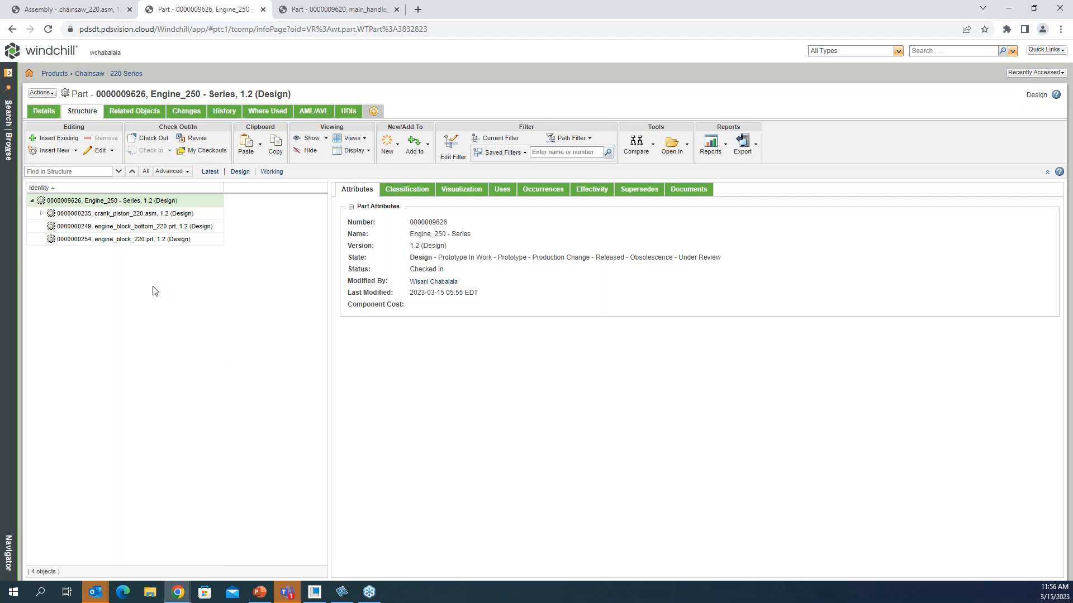
Step: Compare the Engine_250 - Series part to its CAD structure in a maximized window, with Edit in Workspace left at (none)
left_click(654, 144)
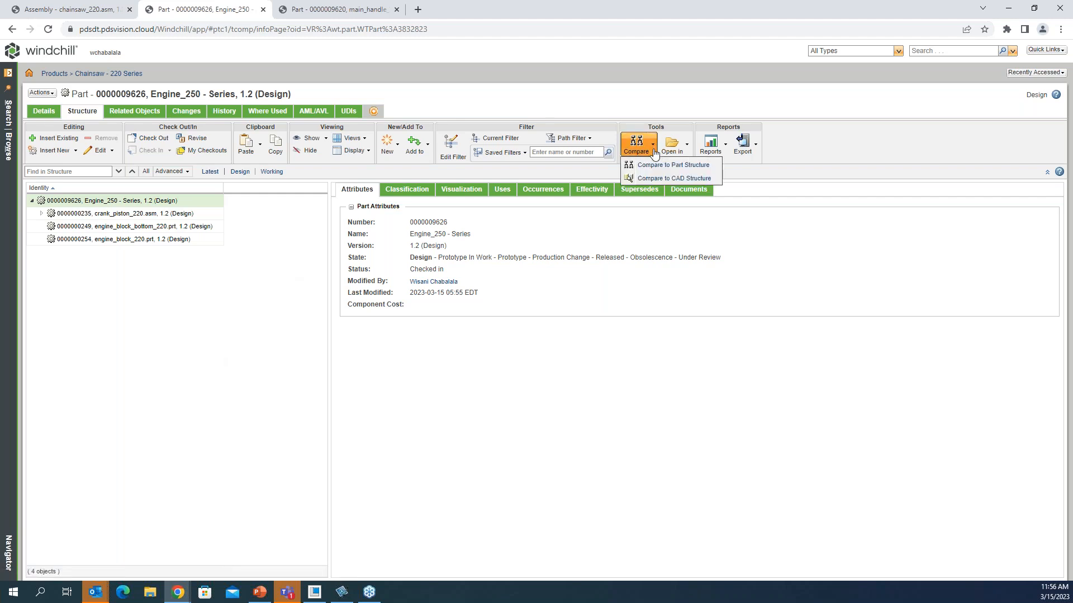
left_click(670, 179)
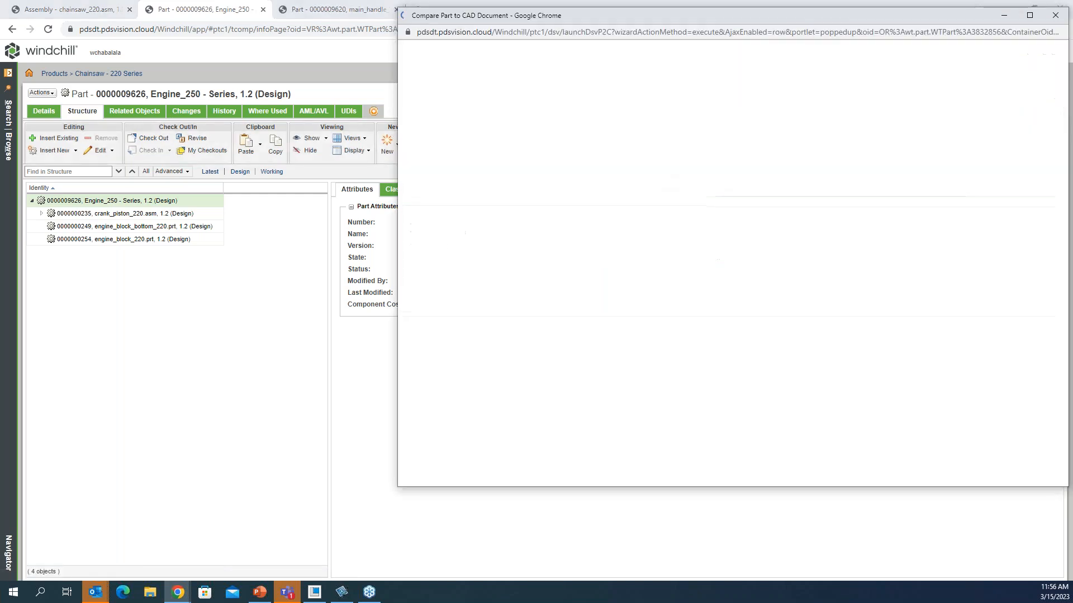
double_click(715, 15)
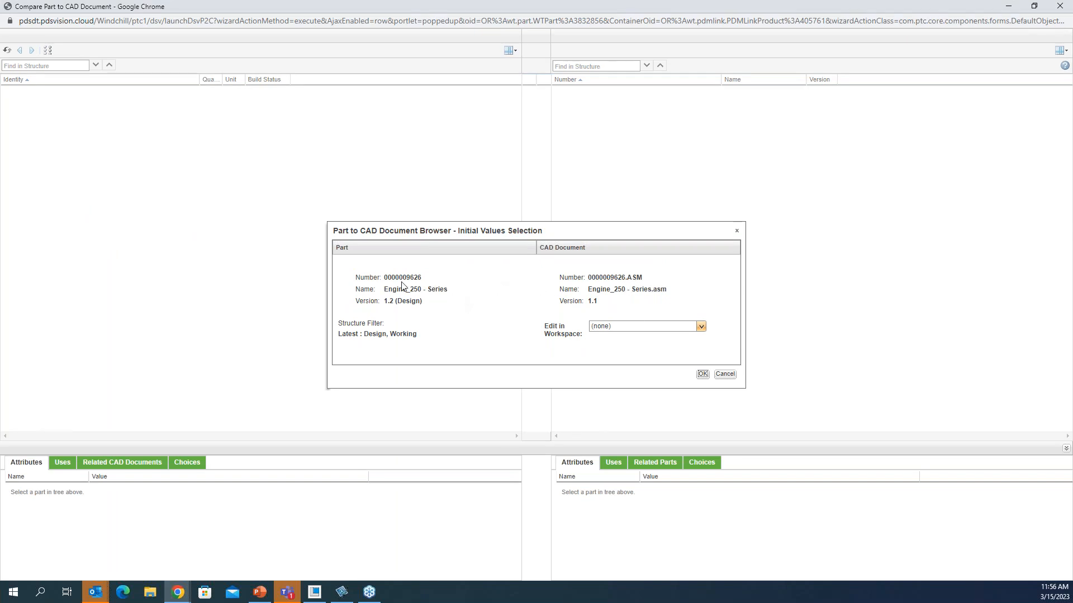
left_click(702, 375)
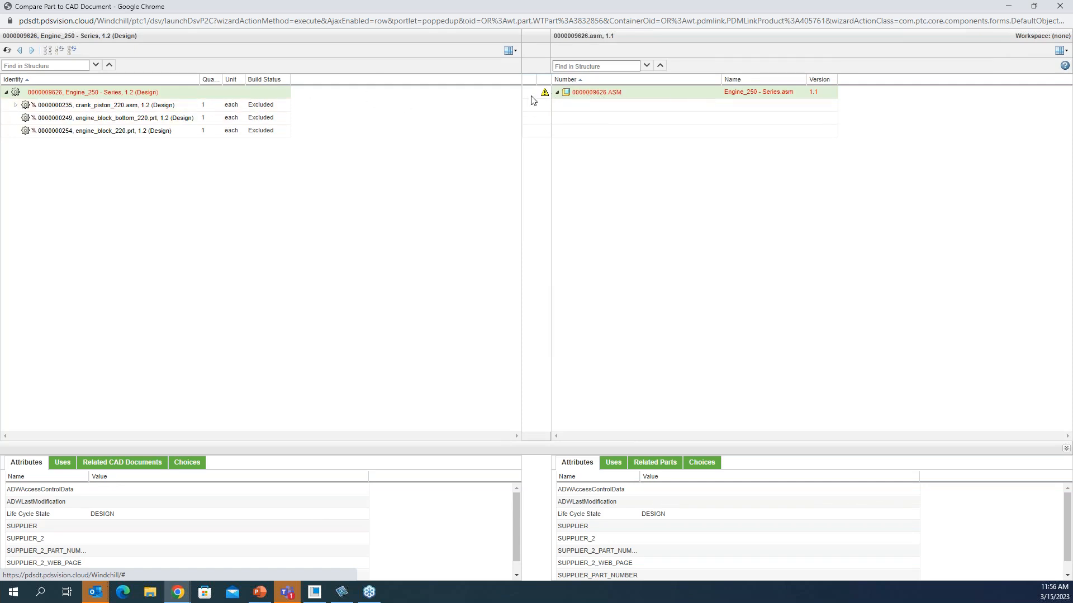
mouse_move(546, 96)
Step: Set crank_piston_220.asm, engine_block_bottom_220.prt and engine_block_220.prt to Build for the CAD structure
left_click(139, 110)
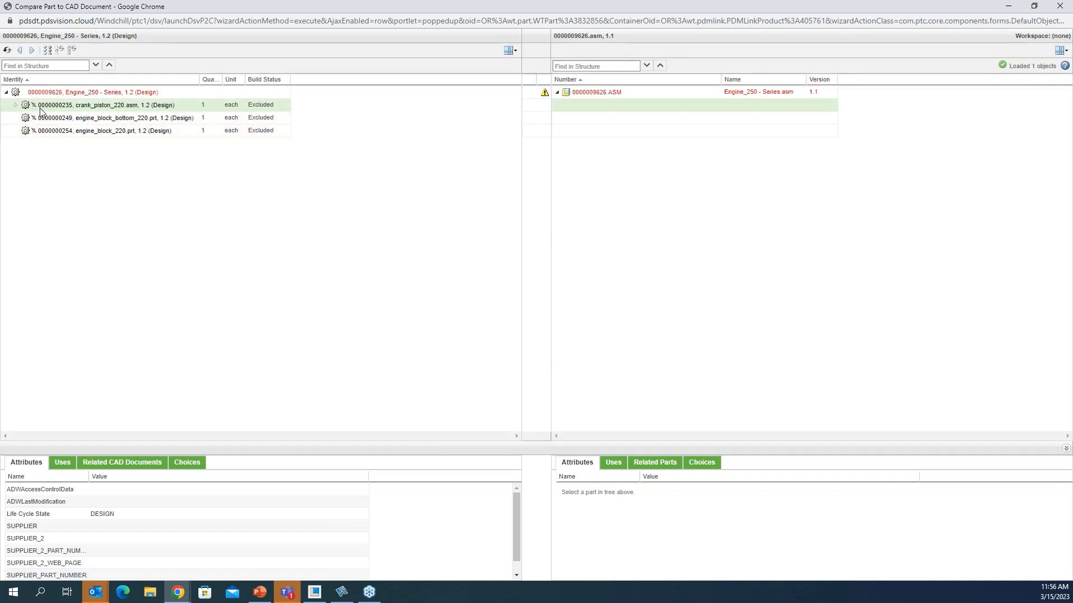
left_click(560, 102)
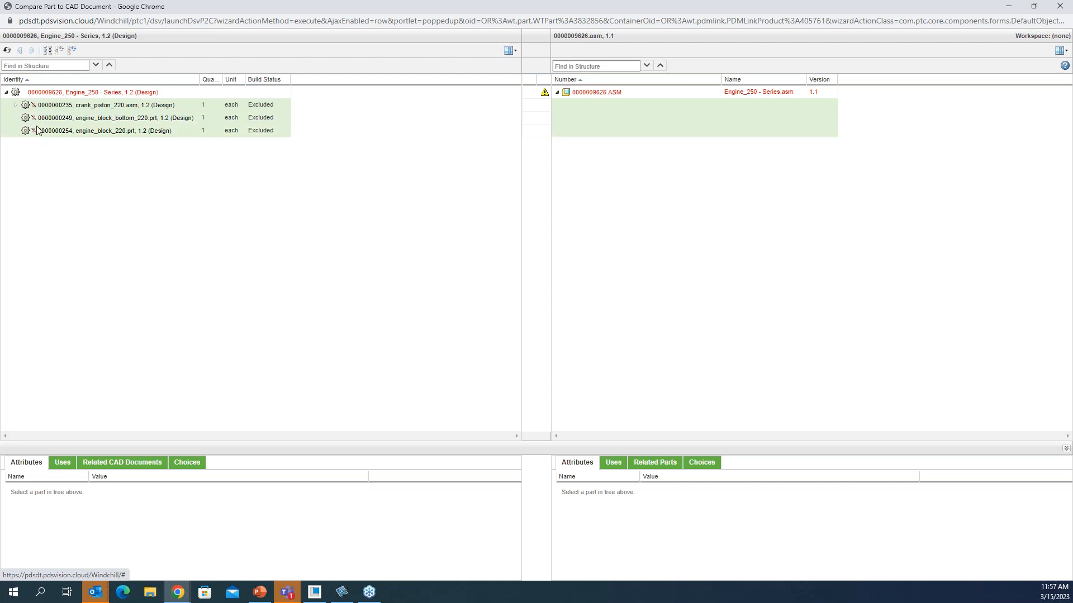
left_click(49, 52)
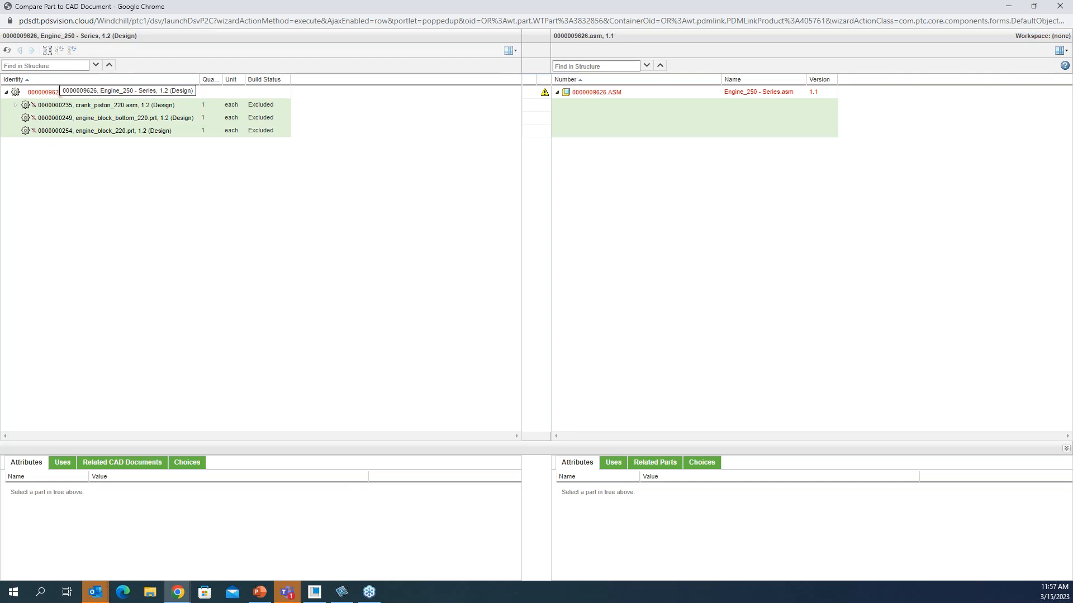
left_click(609, 282)
left_click(534, 293)
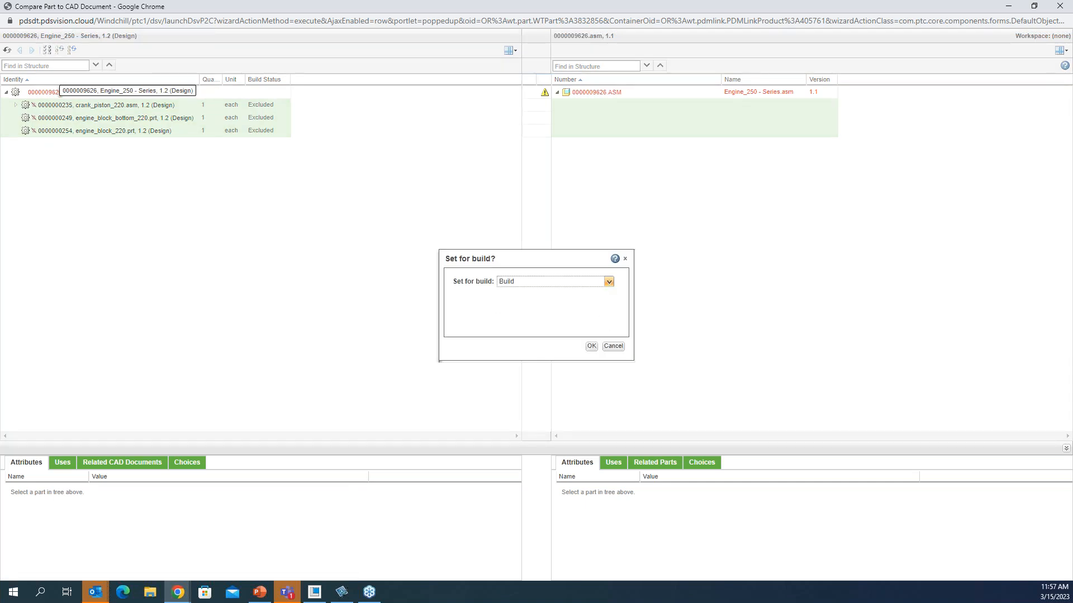
left_click(591, 346)
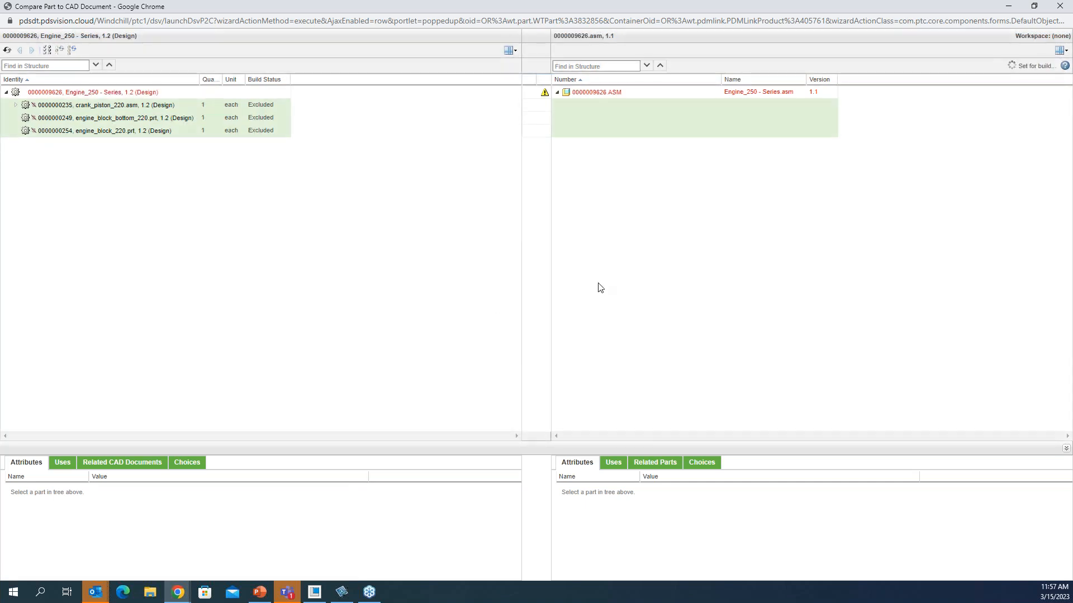
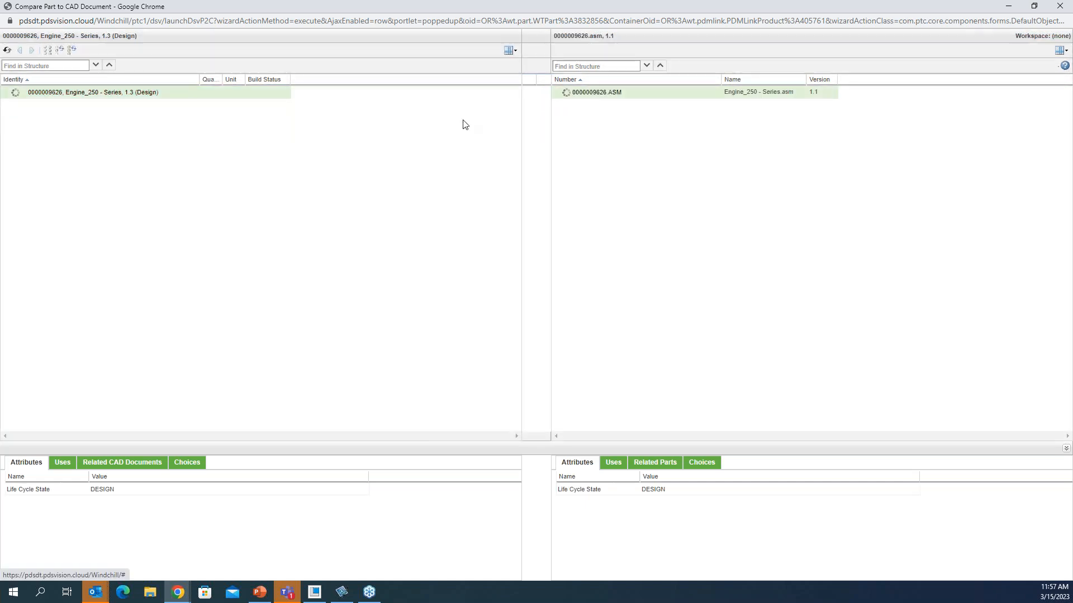
Step: Examine how the three engine components and the contents of crank_piston_220.asm match between the part and CAD structures
mouse_move(546, 109)
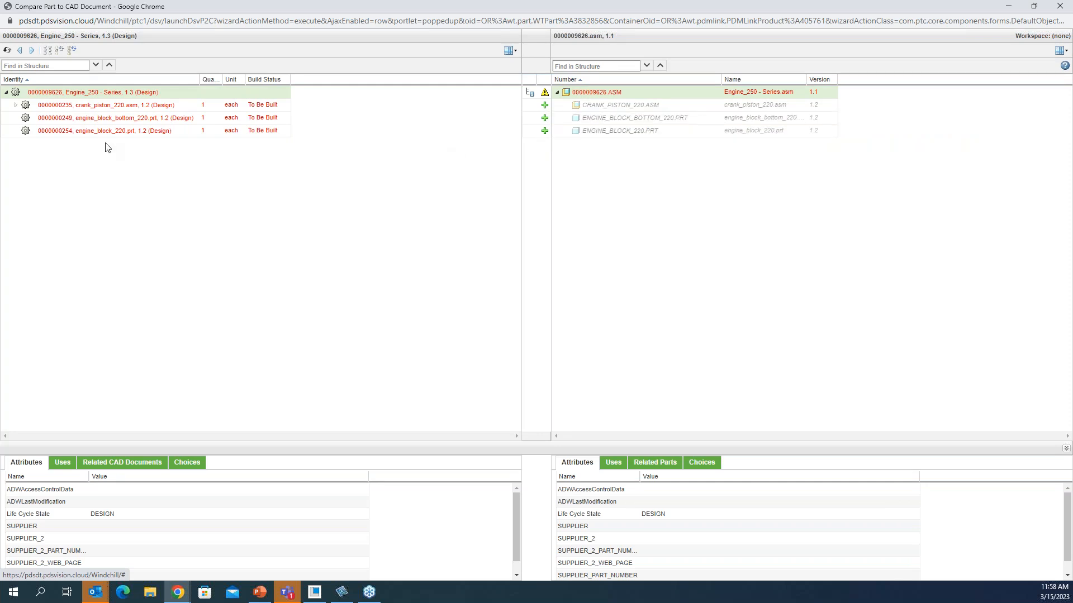
left_click(15, 105)
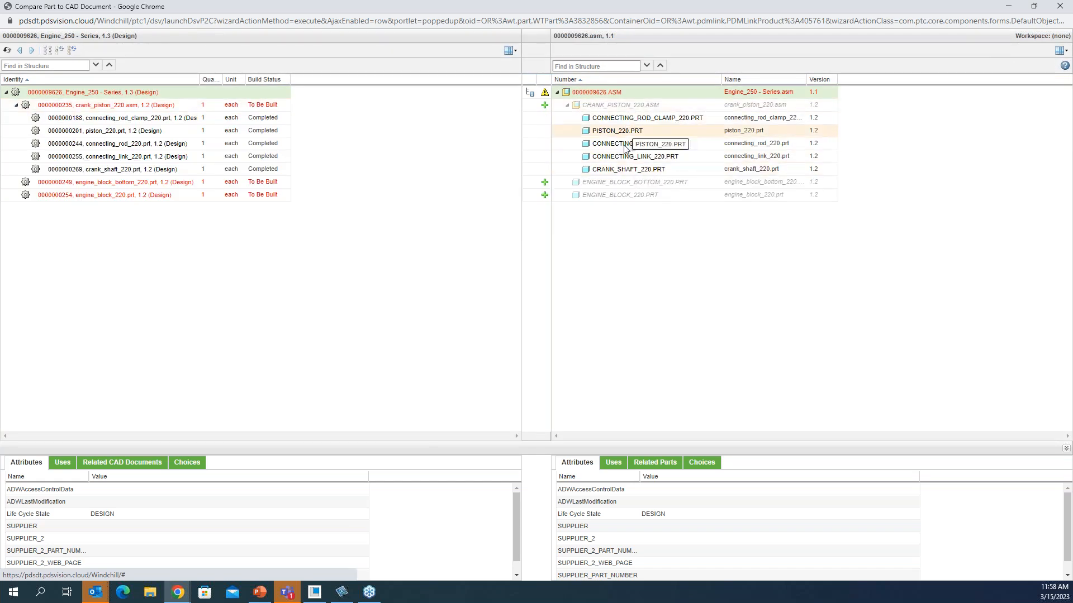
left_click(16, 106)
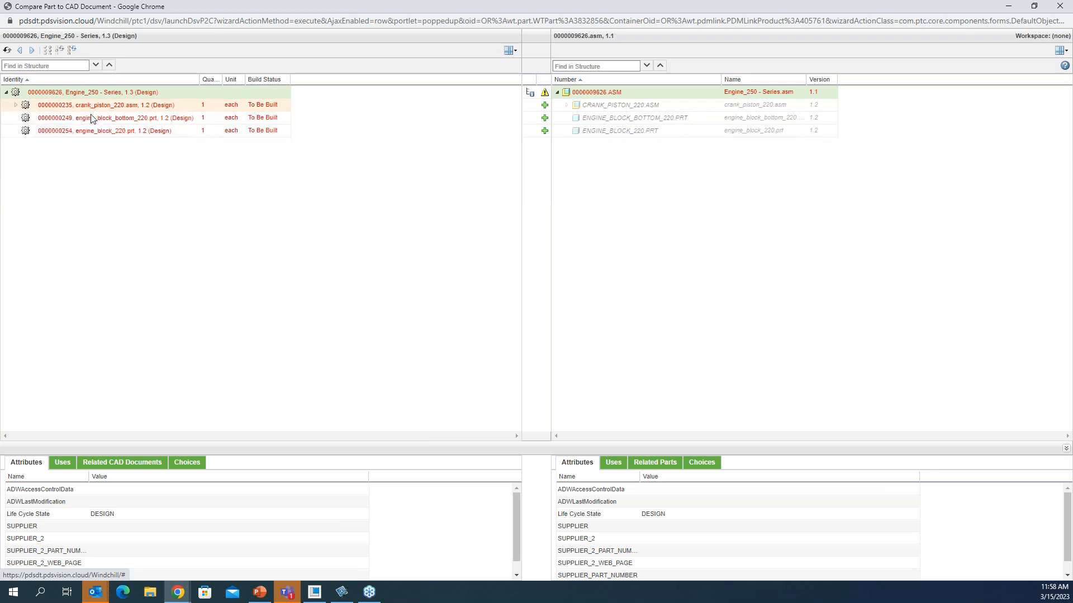
left_click(133, 134, "shift")
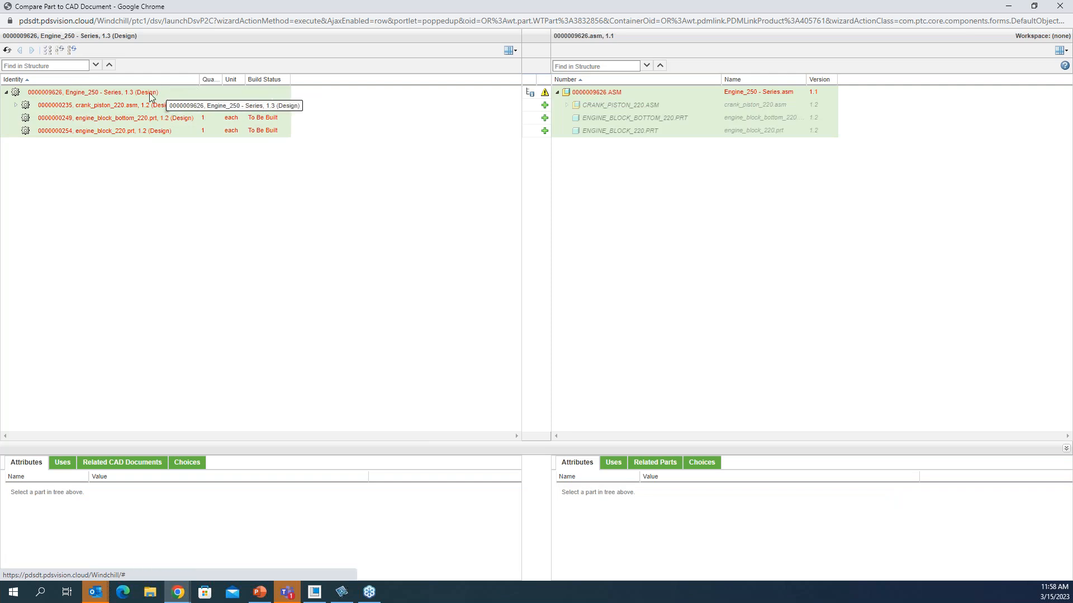
left_click(149, 93)
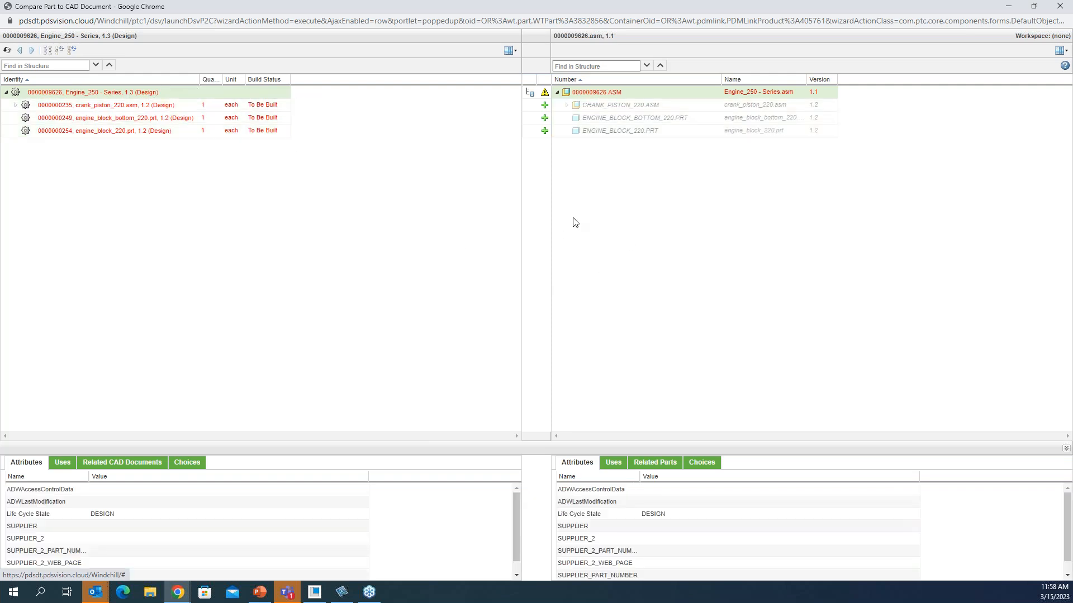
Step: Switch to Creo Parametric and search the Windchill Commonspace for CAD documents matching engine*
left_click(1009, 6)
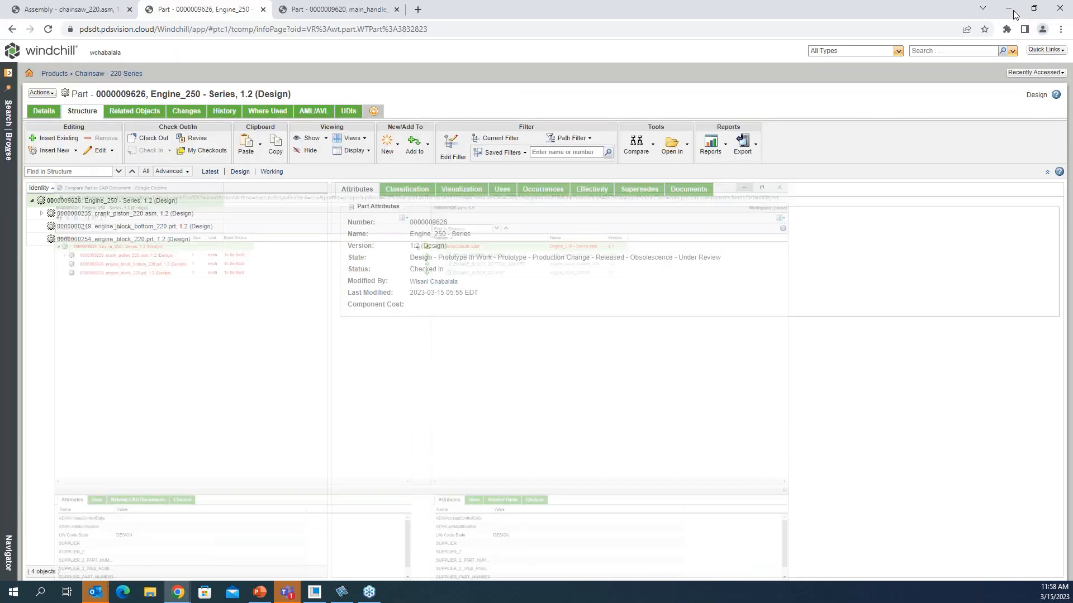
left_click(314, 592)
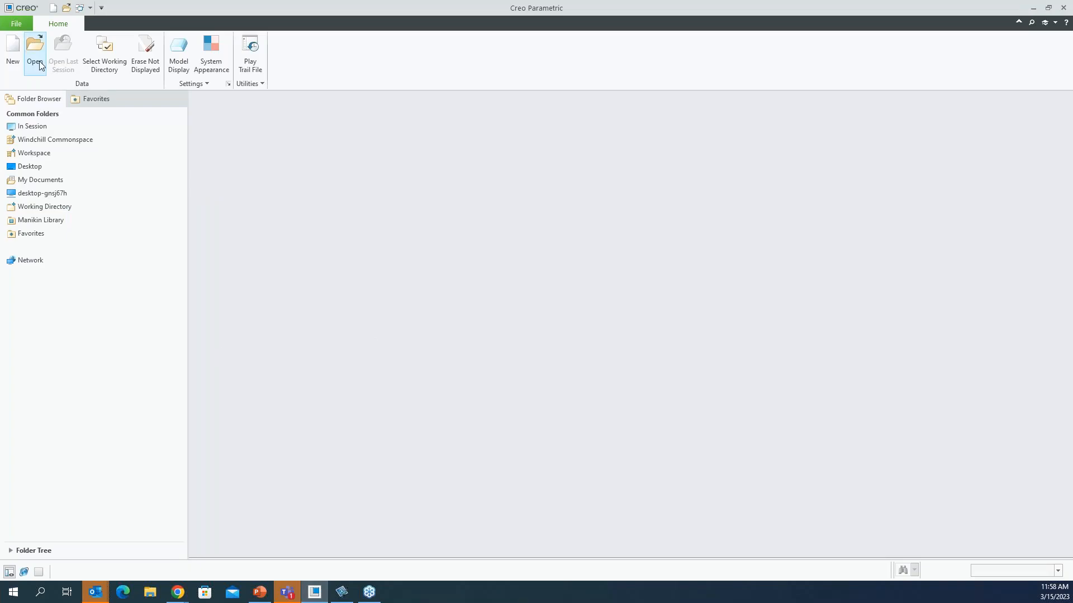
left_click(55, 139)
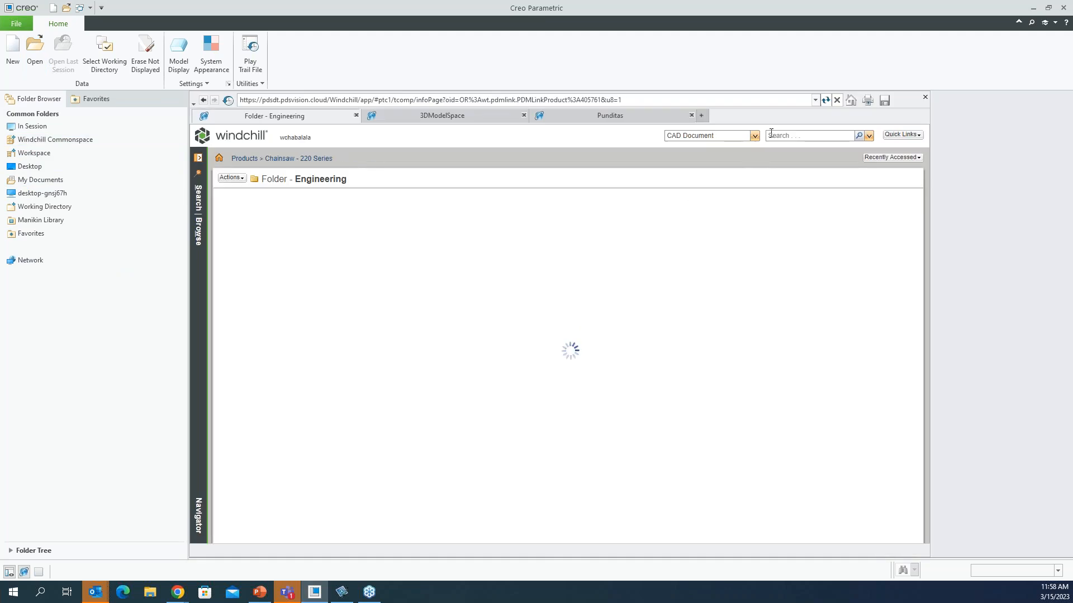
left_click(775, 137)
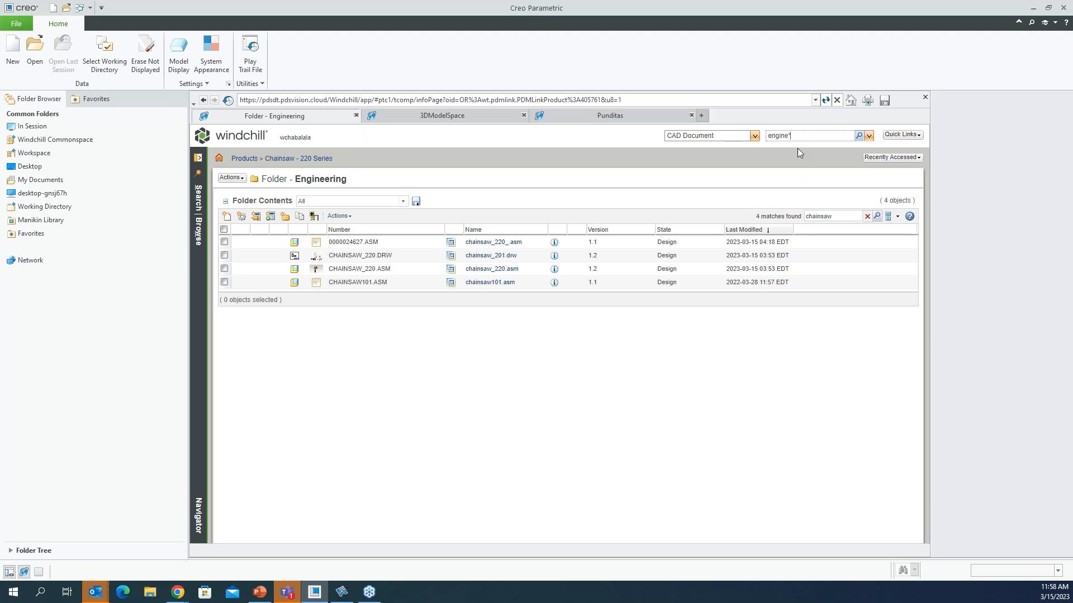
key("Return")
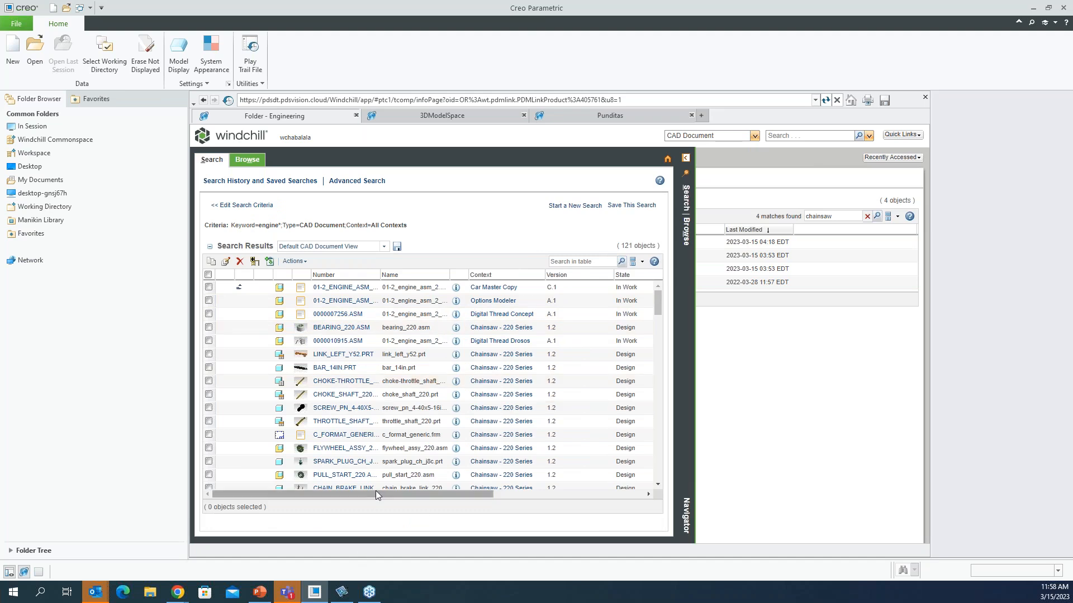
Step: Sort the CAD document search results by creation date, newest first
left_click_drag(377, 491, 628, 485)
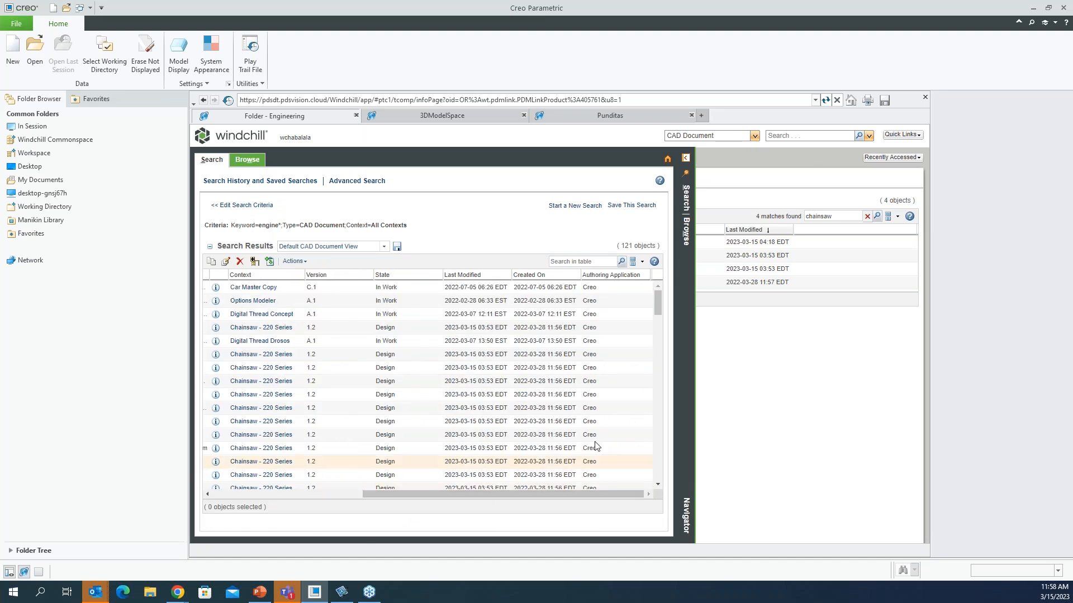
left_click(525, 277)
left_click_drag(445, 496, 634, 475)
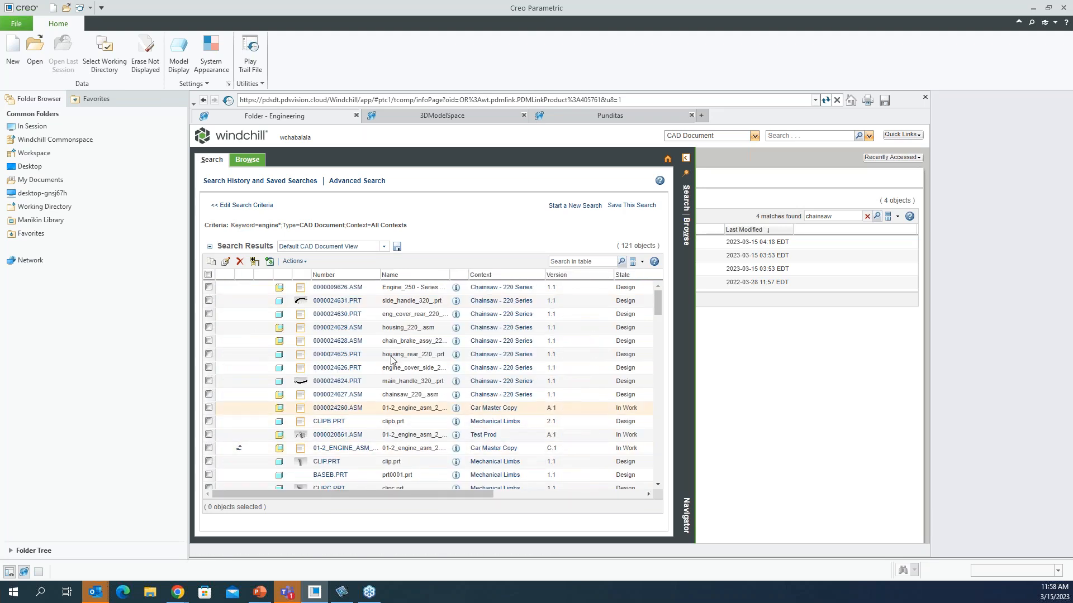
Step: Open the Engine_250 - Series assembly, 0000009626.ASM, from the search results in Creo and select its top-level node
left_click(340, 289)
right_click(340, 289)
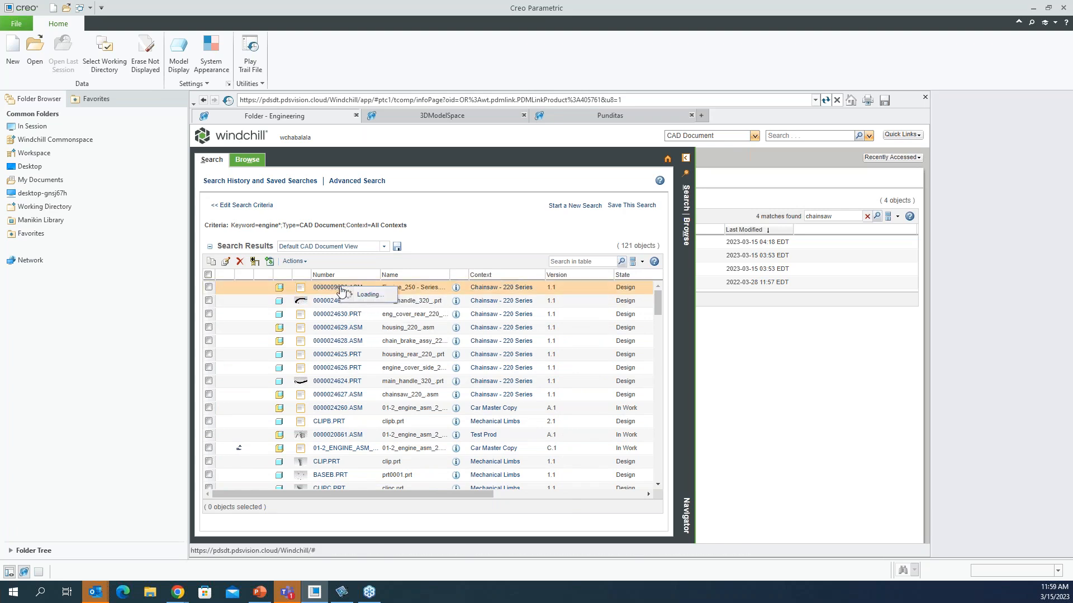
mouse_move(391, 196)
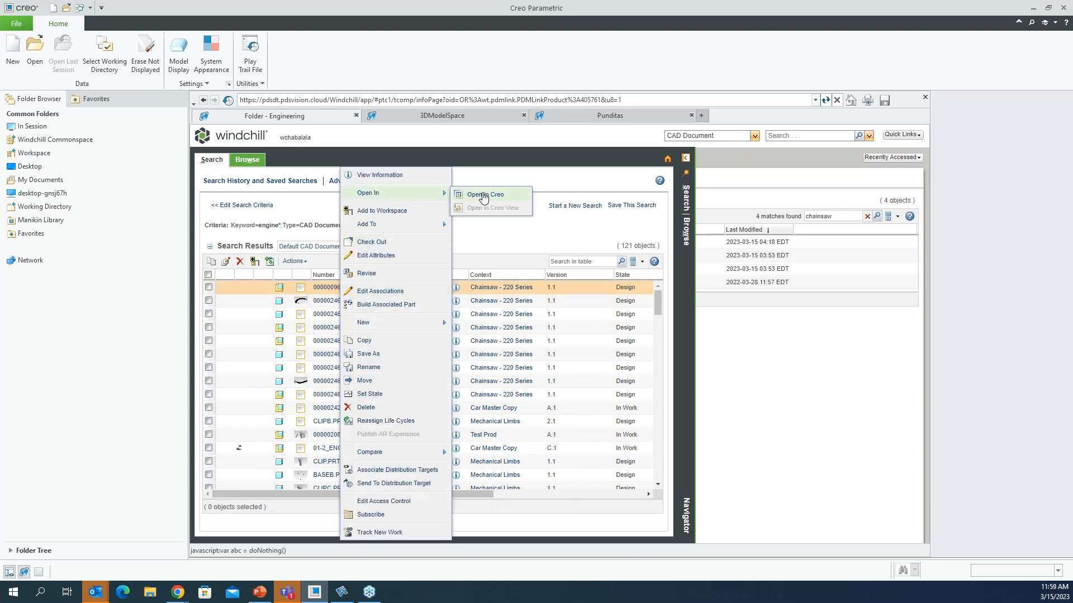
left_click(483, 195)
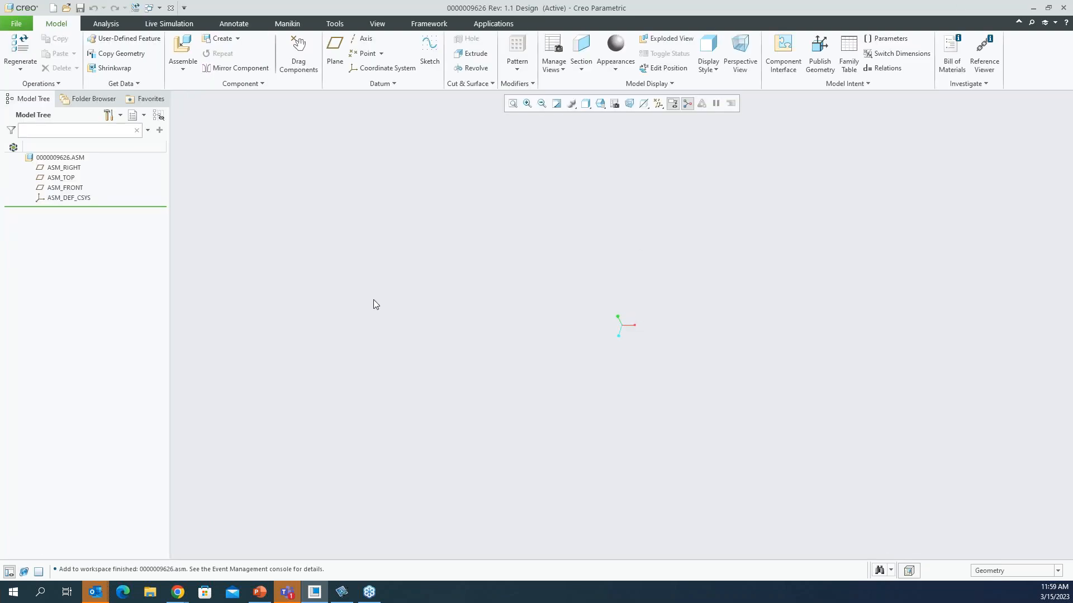
left_click(39, 161)
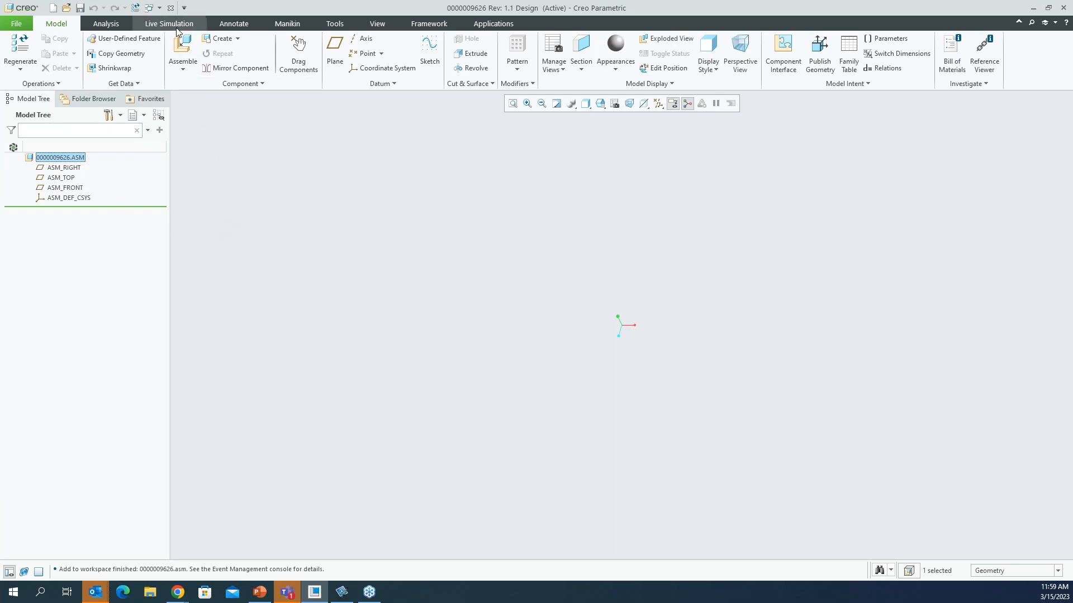
Step: Close the 0000009626.ASM assembly and erase it from the Creo session
left_click(170, 8)
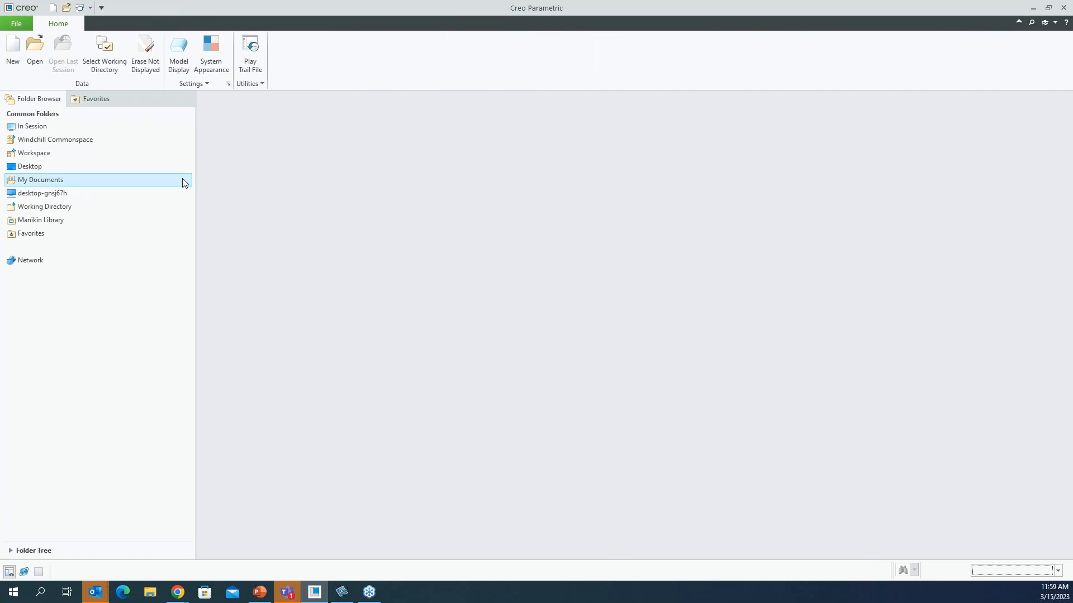
left_click(128, 69)
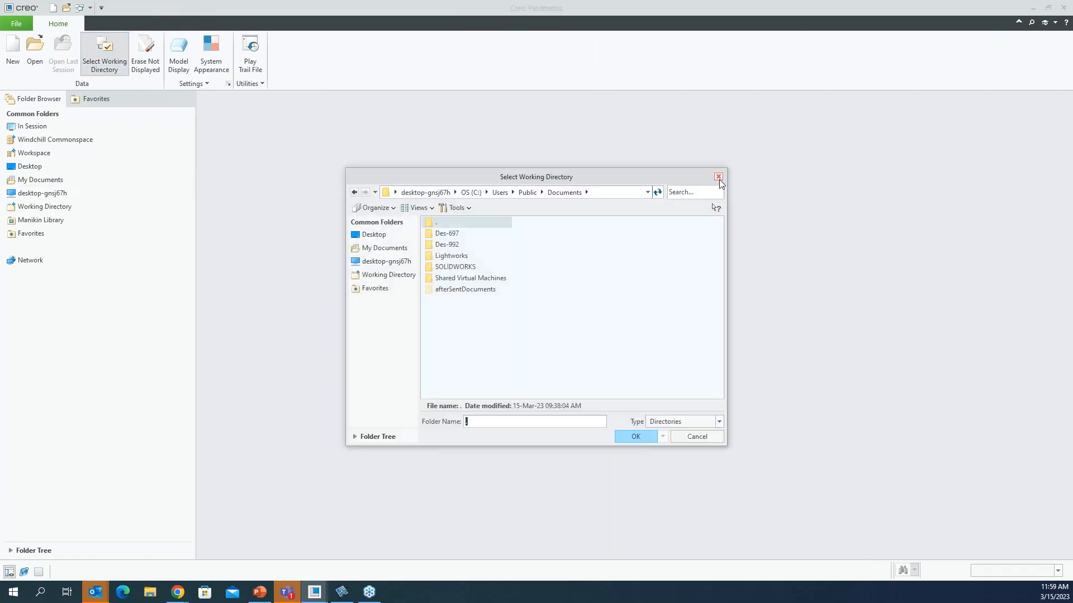
left_click(718, 177)
left_click(146, 53)
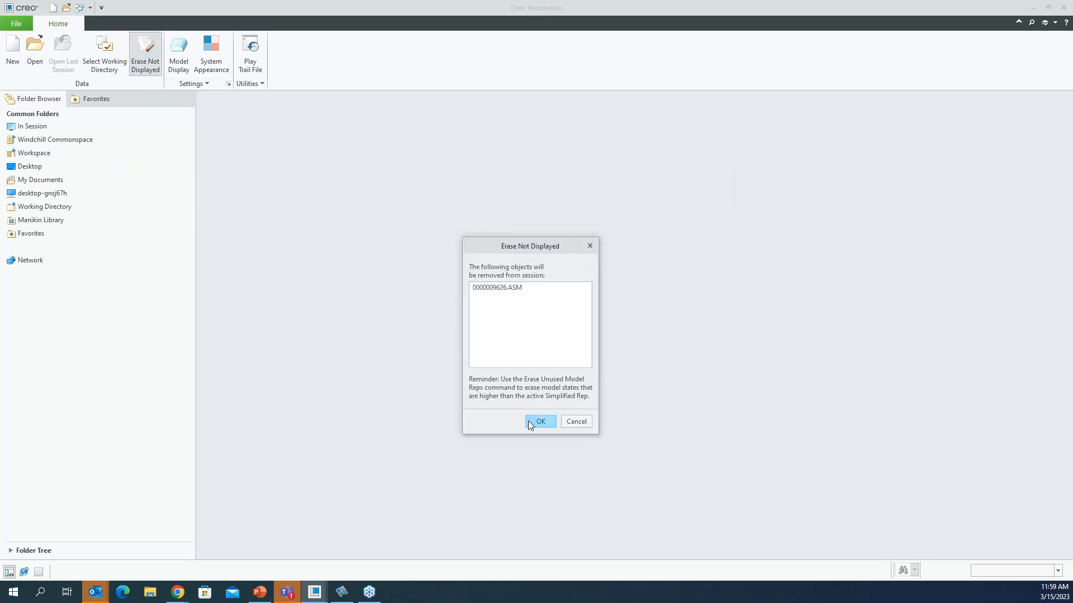
left_click(539, 422)
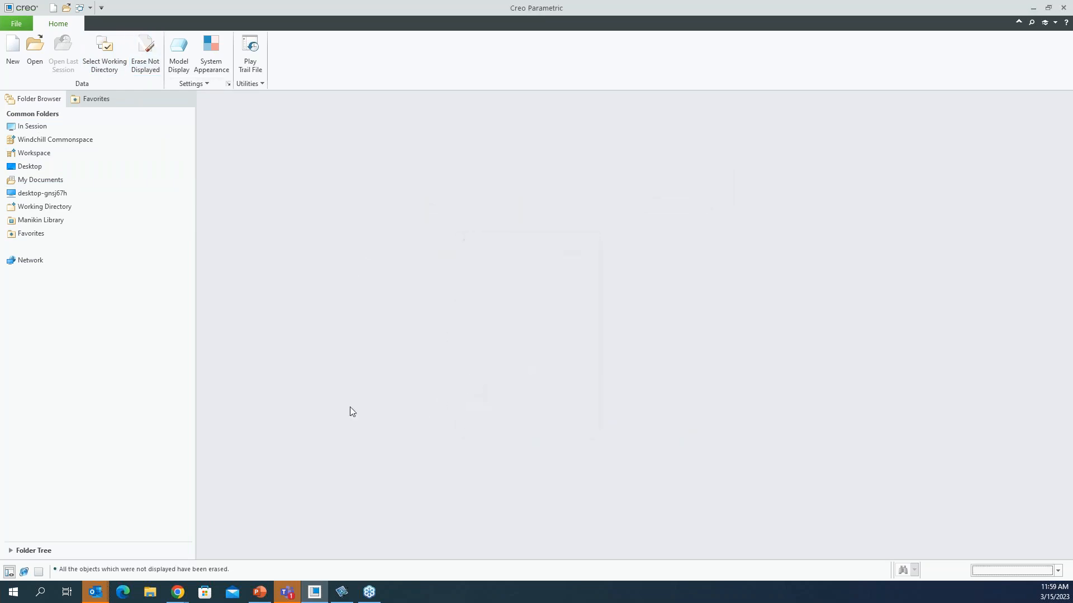
Step: Switch to the Compare Part to CAD Document window in Chrome and examine the build status of crank_piston_220.asm and the engine blocks
left_click(178, 592)
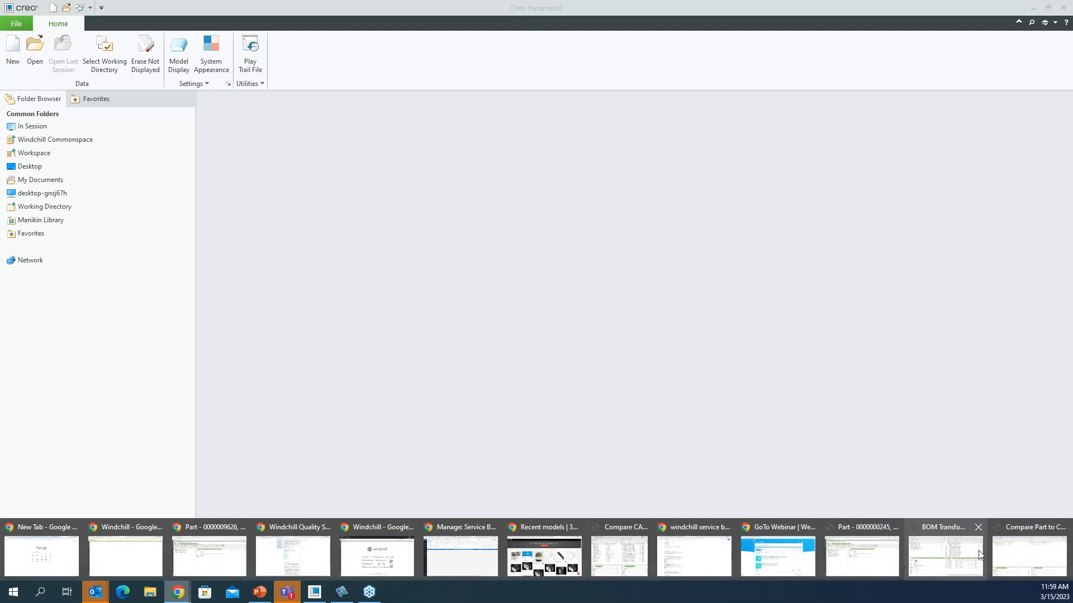
left_click(1007, 555)
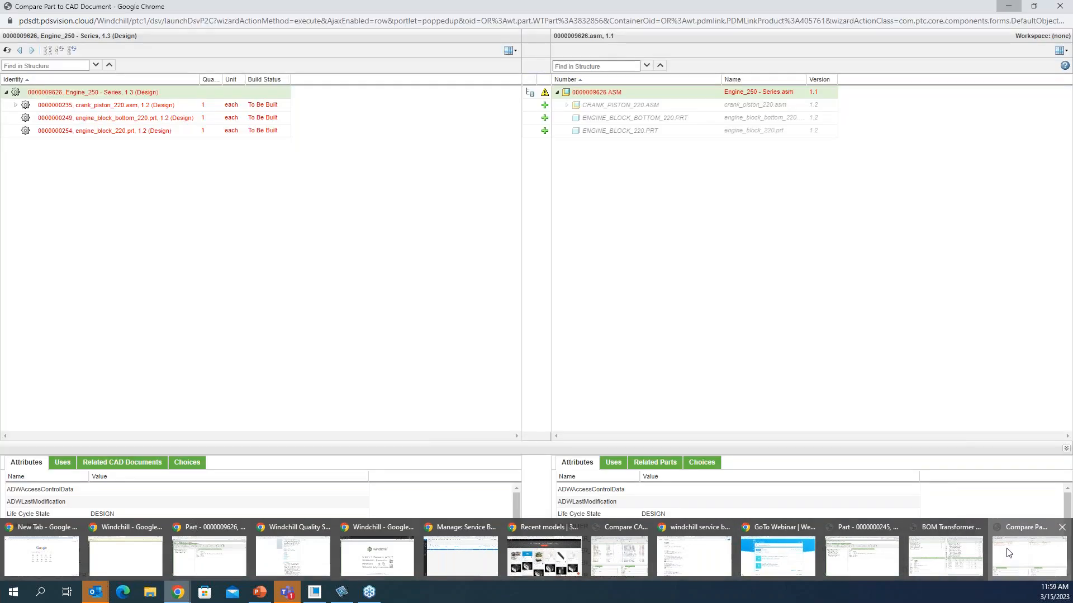
left_click(109, 132)
left_click(84, 105)
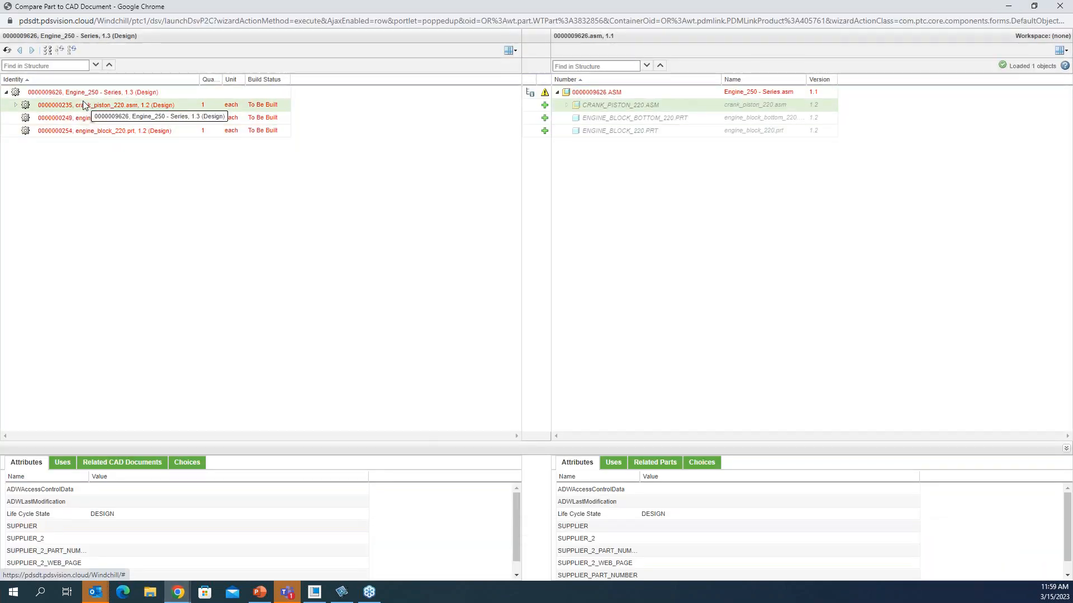
left_click(49, 97)
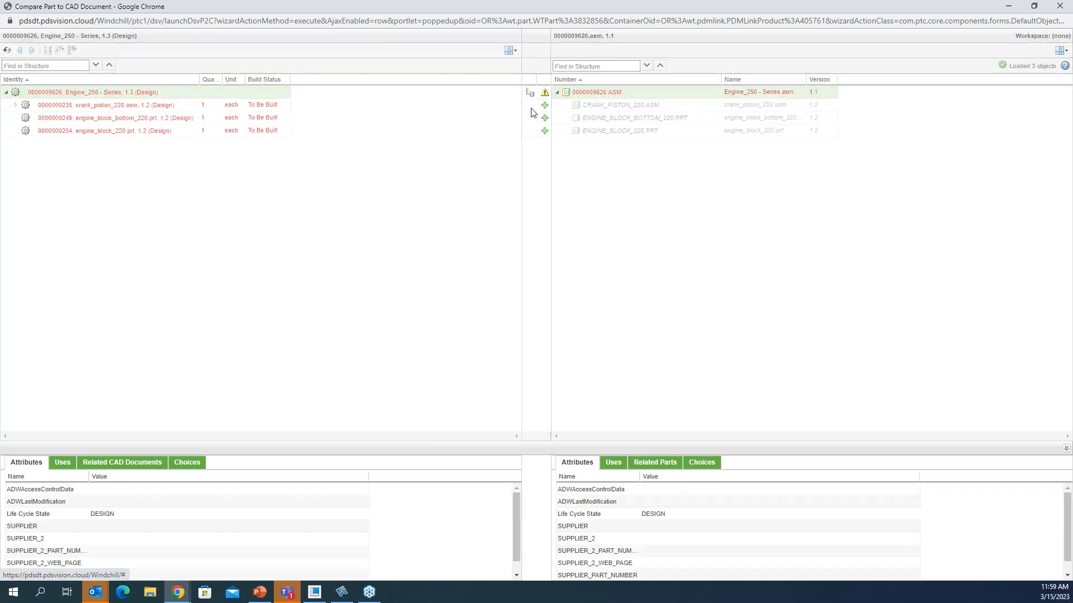
Step: Close the Compare Part to CAD Document and BOM Transformer windows
left_click(1060, 6)
left_click(177, 592)
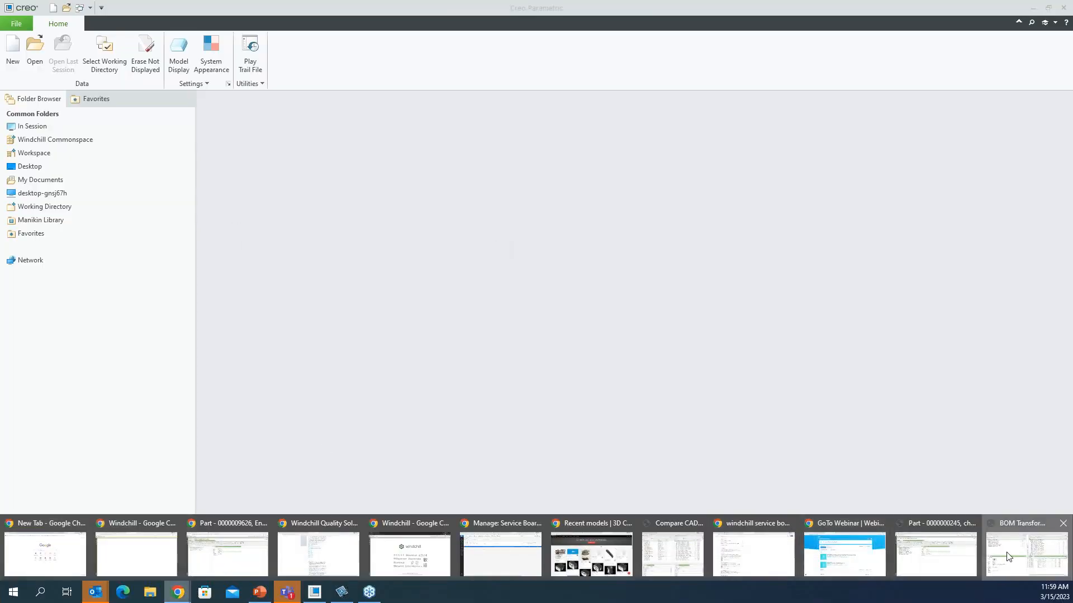
left_click(1027, 553)
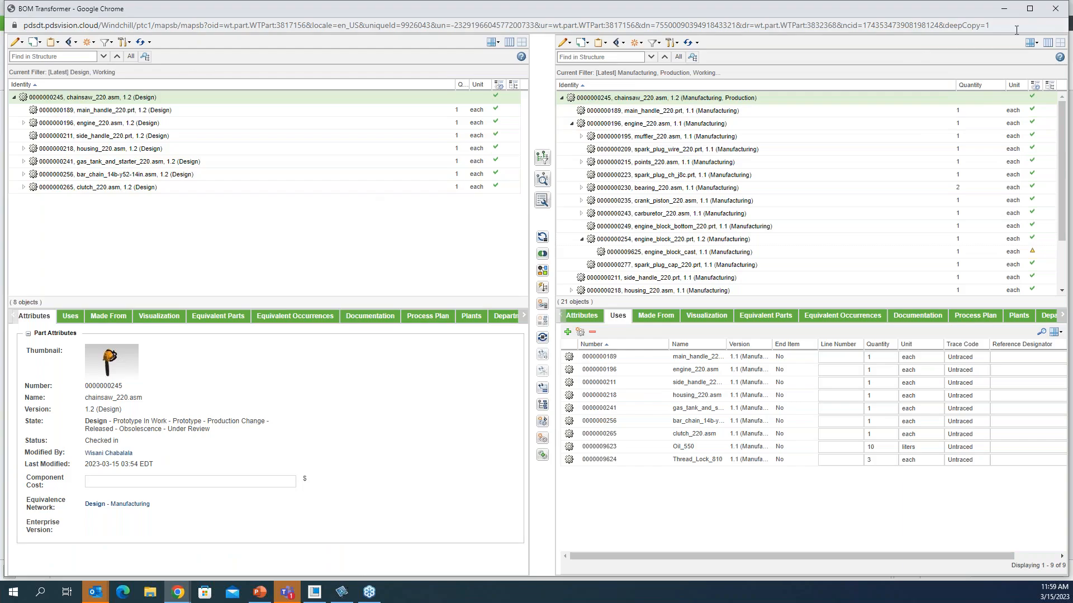
left_click(1047, 15)
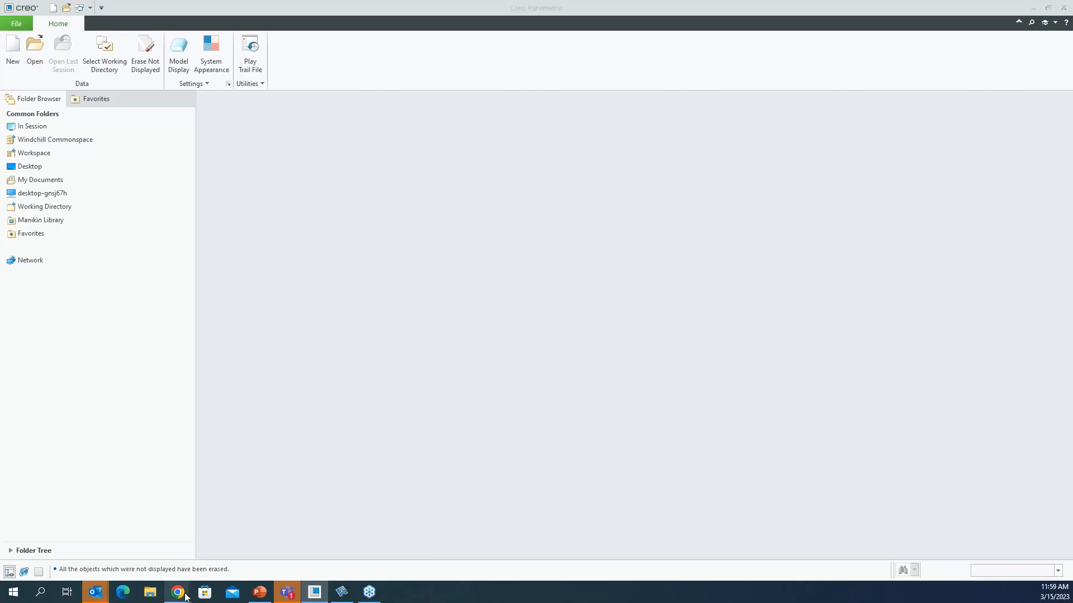
Step: Compare the Engine_250 - Series part with its CAD document from the Windchill part structure, with no workspace selected
left_click(189, 594)
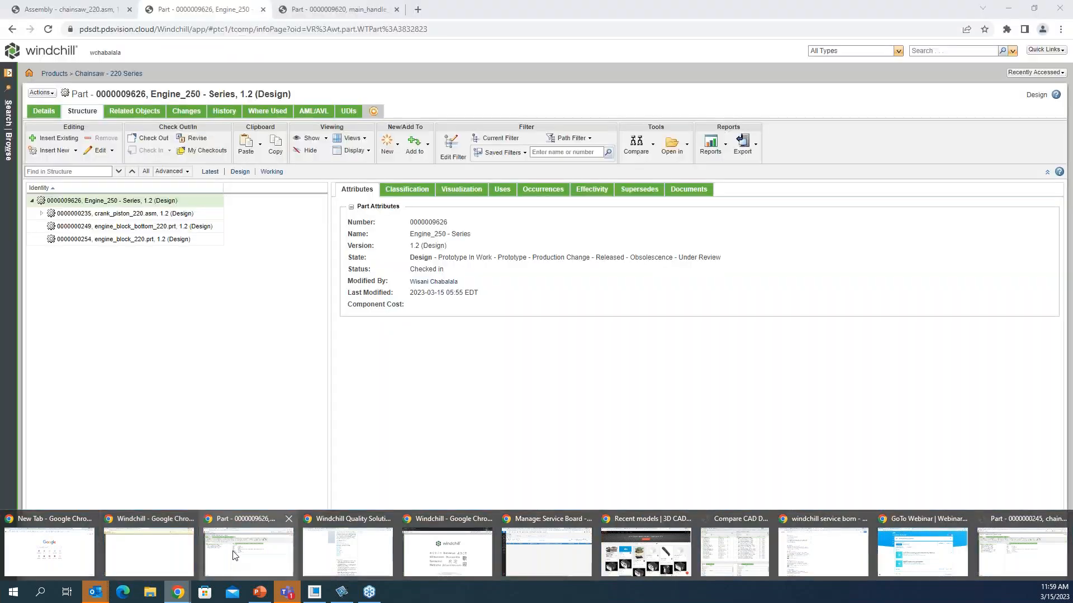
left_click(162, 565)
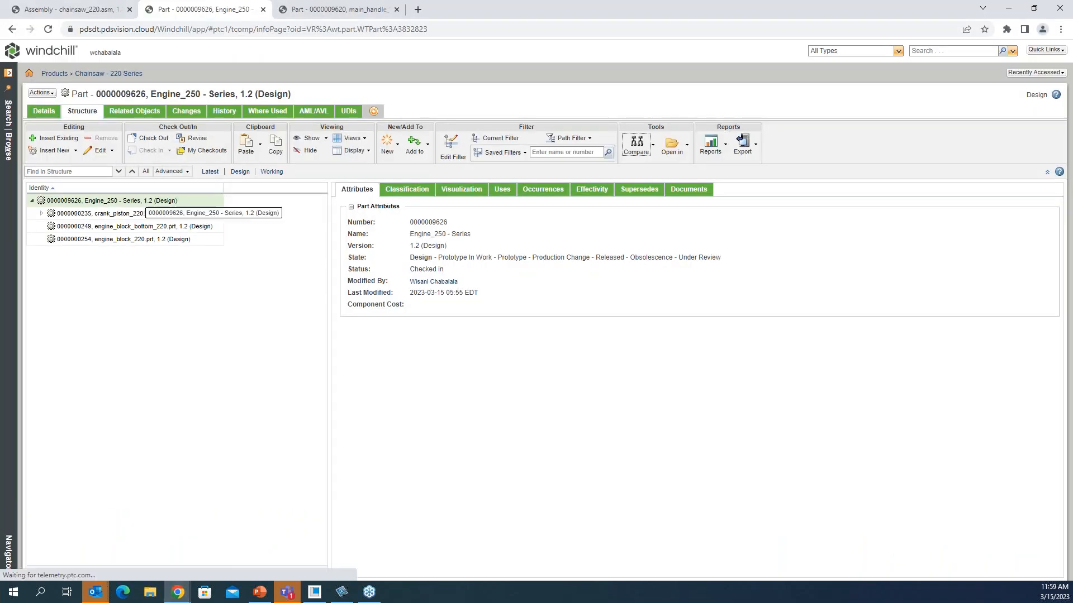
left_click(652, 144)
left_click(673, 178)
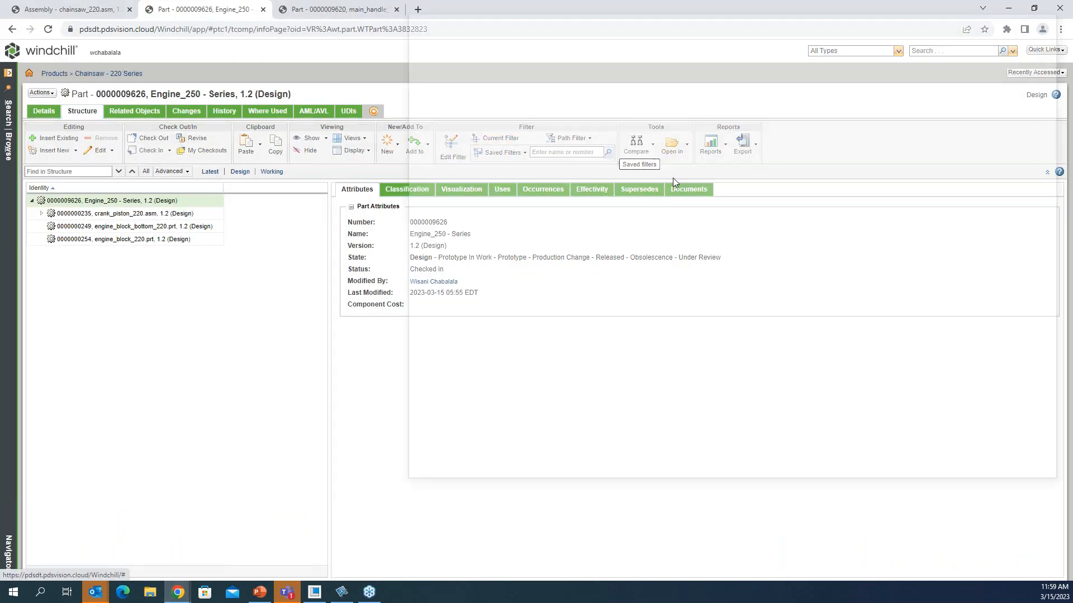
double_click(755, 15)
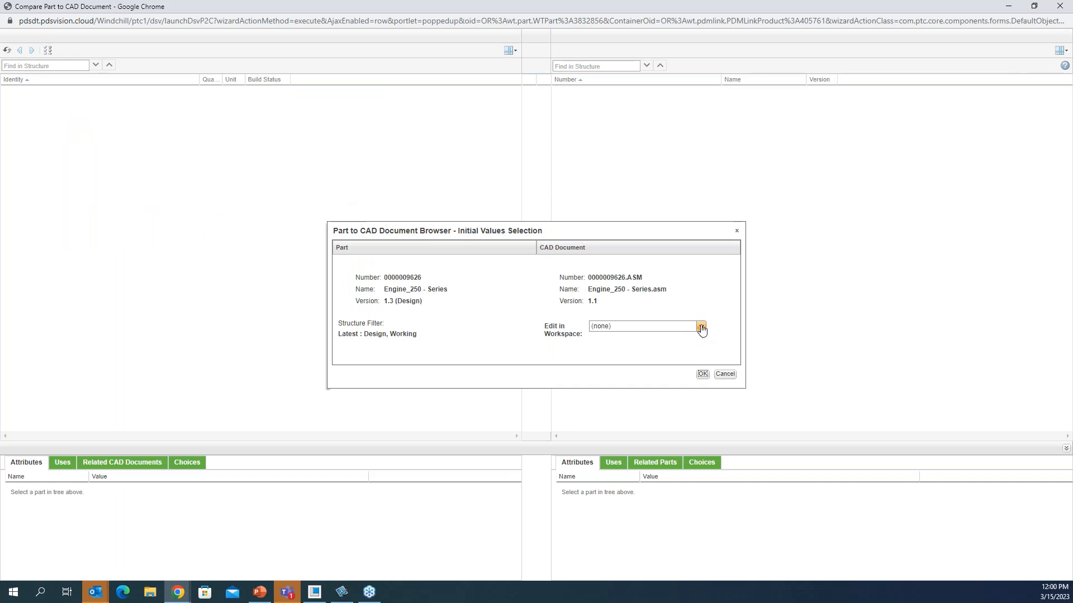
left_click(704, 376)
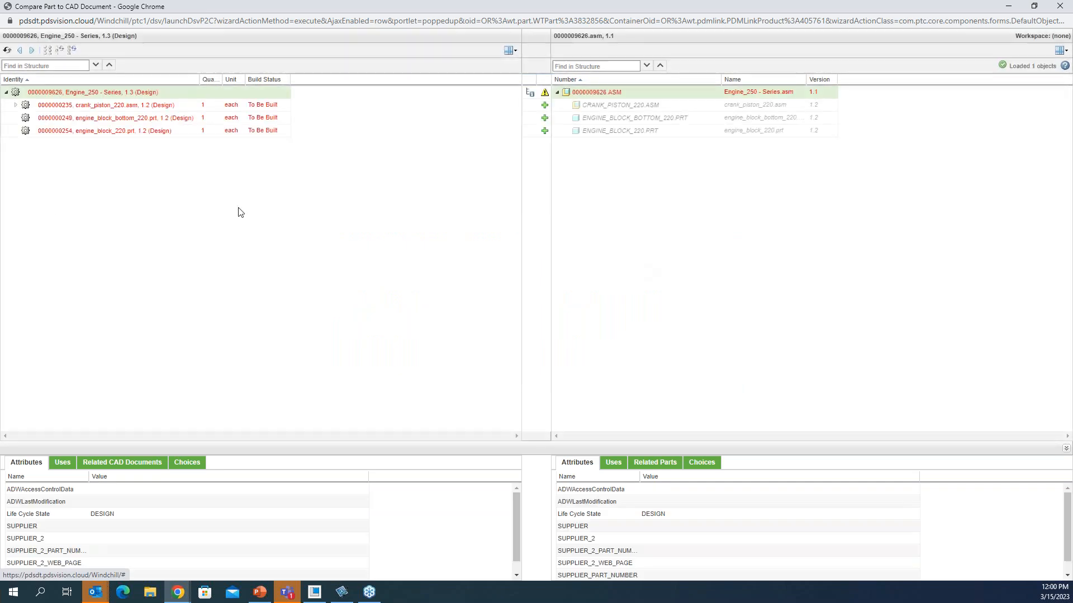
Step: Expand crank_piston_220.asm and examine how its parts and the engine blocks differ between the two structures
left_click(77, 107)
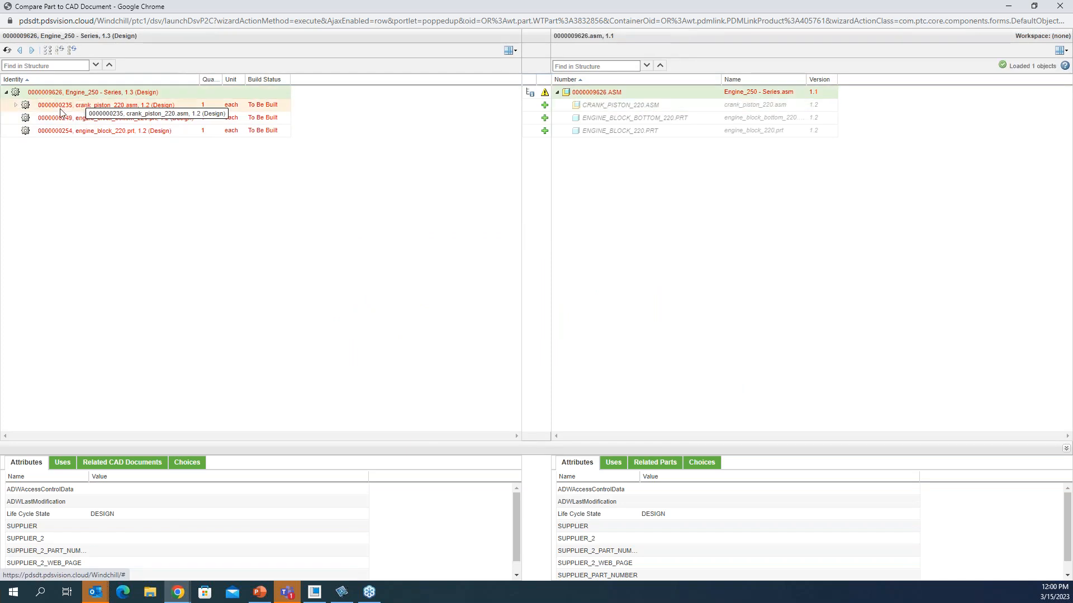
left_click(15, 106)
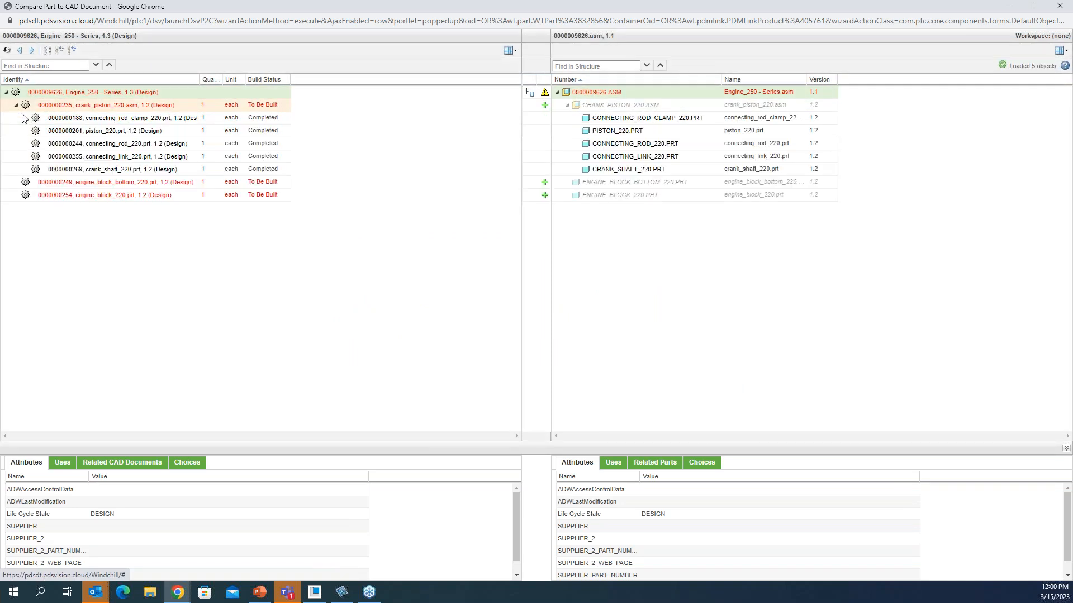
left_click(86, 104)
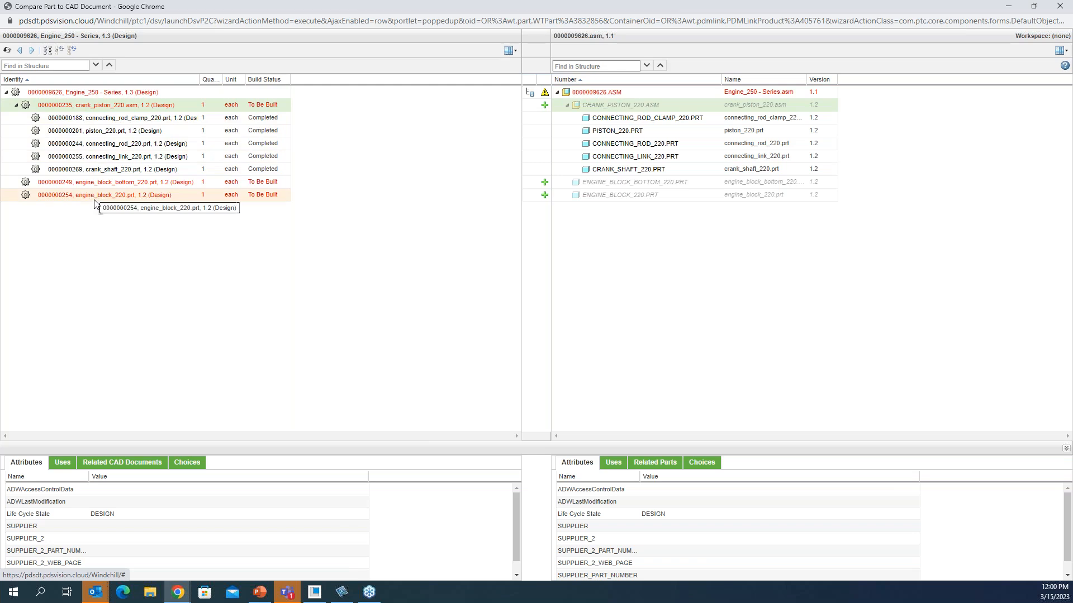
mouse_move(545, 95)
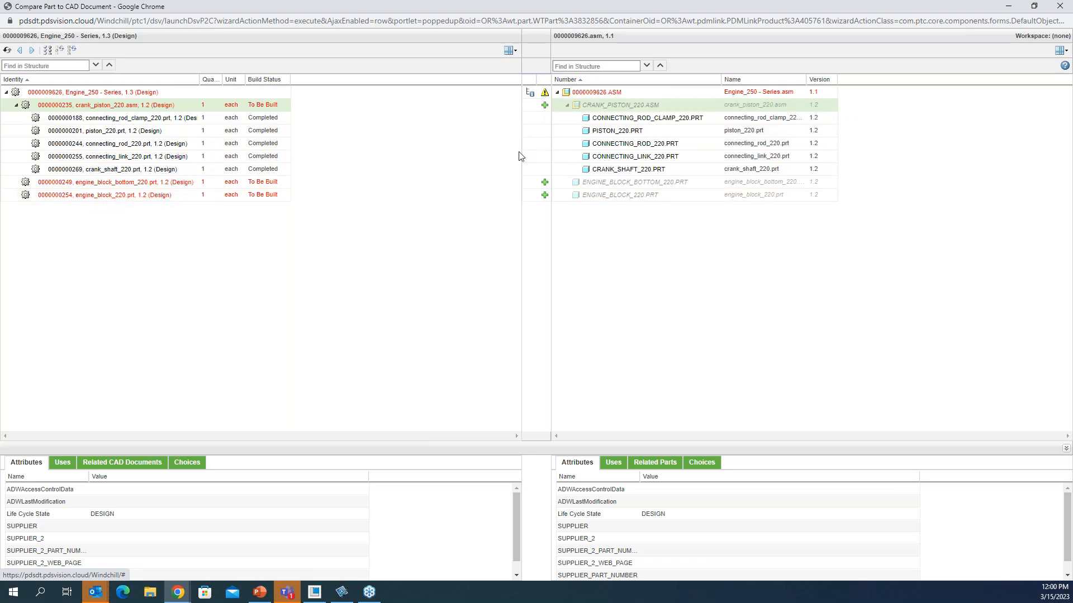
mouse_move(545, 200)
Step: Set crank_piston_220.asm to Build for the CAD structure and recheck its contents
left_click(42, 94)
left_click(60, 105)
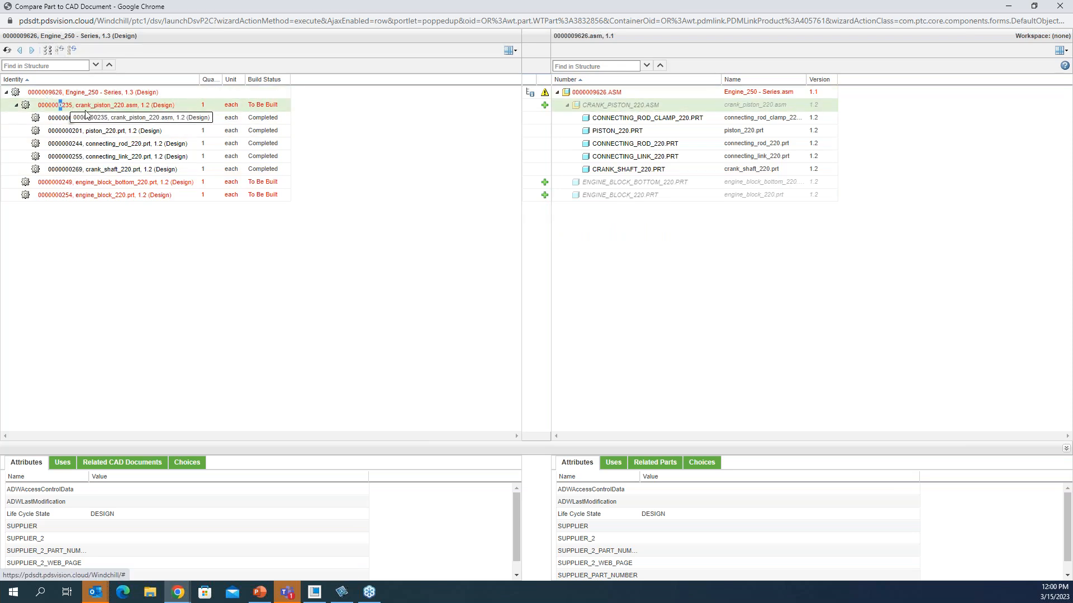
left_click(47, 50)
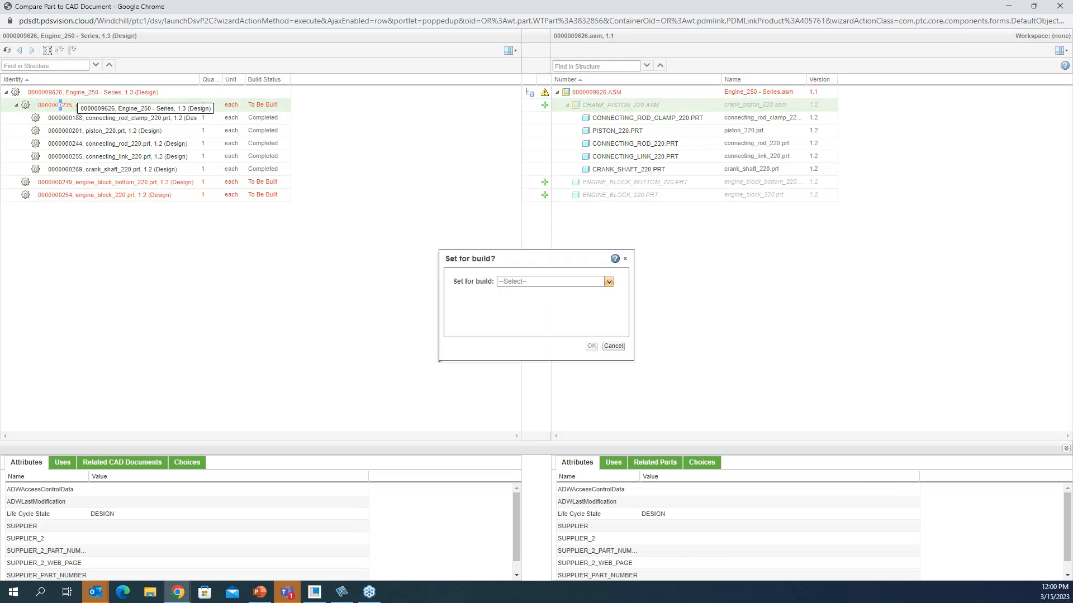
left_click(609, 281)
left_click(559, 302)
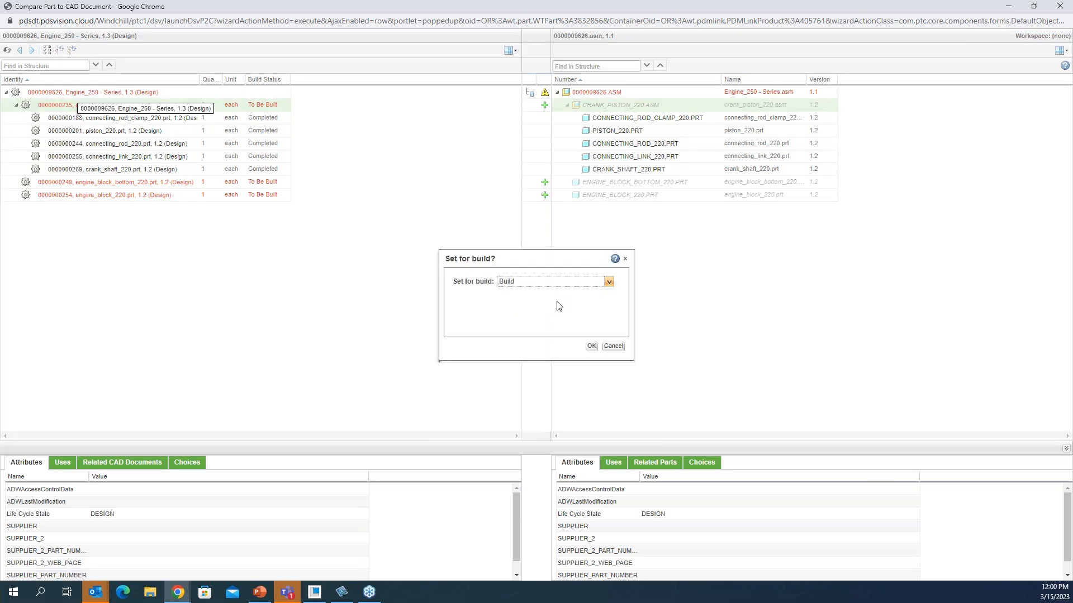
left_click(591, 347)
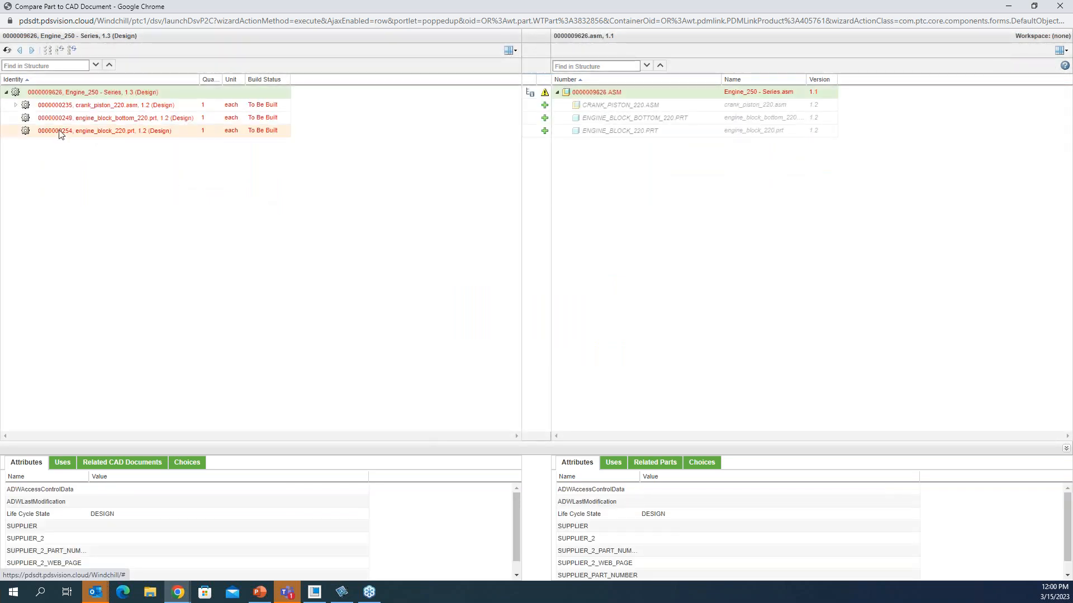
left_click(16, 106)
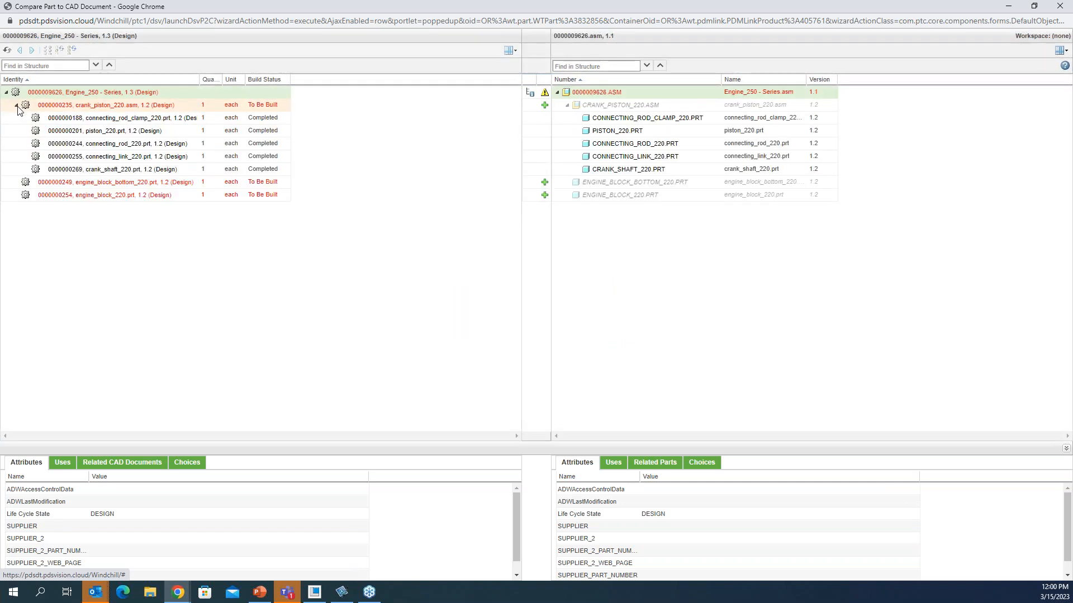
left_click(88, 186)
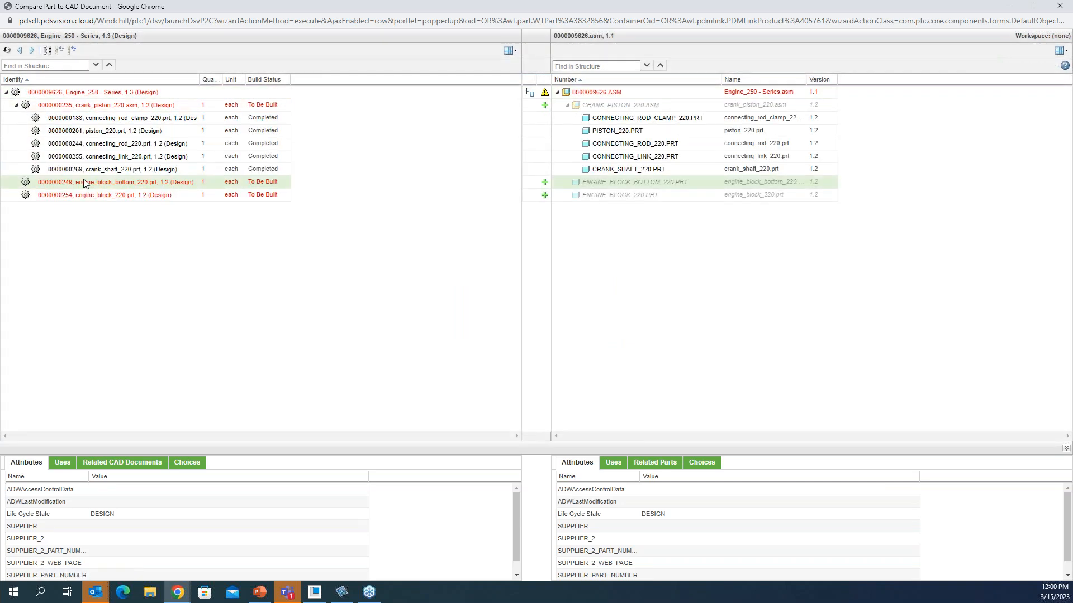
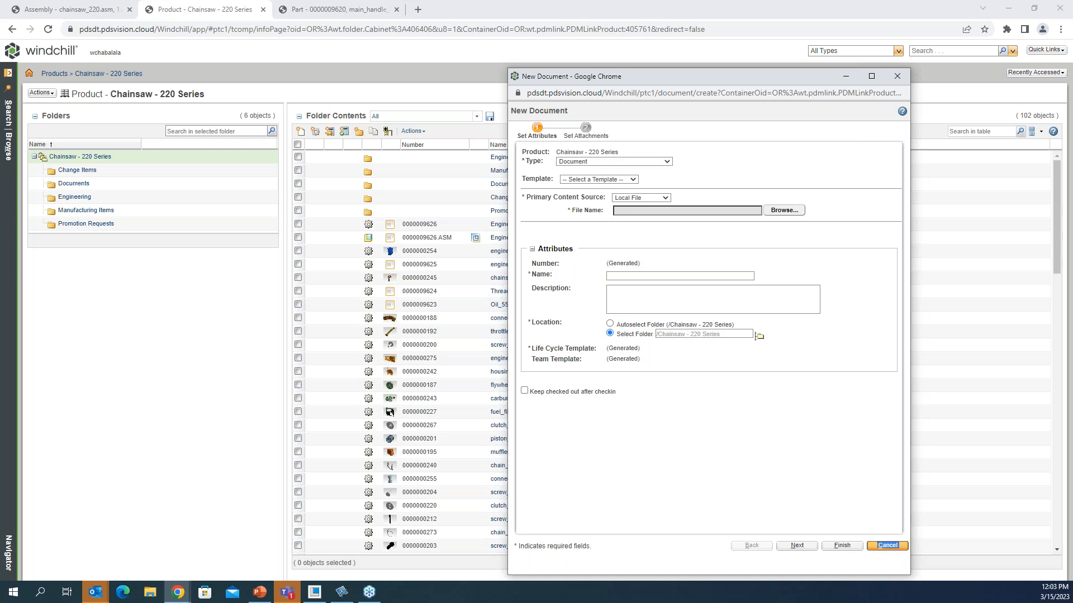
Step: Cancel the new document and open the documents related to the Engine_250 - Series part
key("Return")
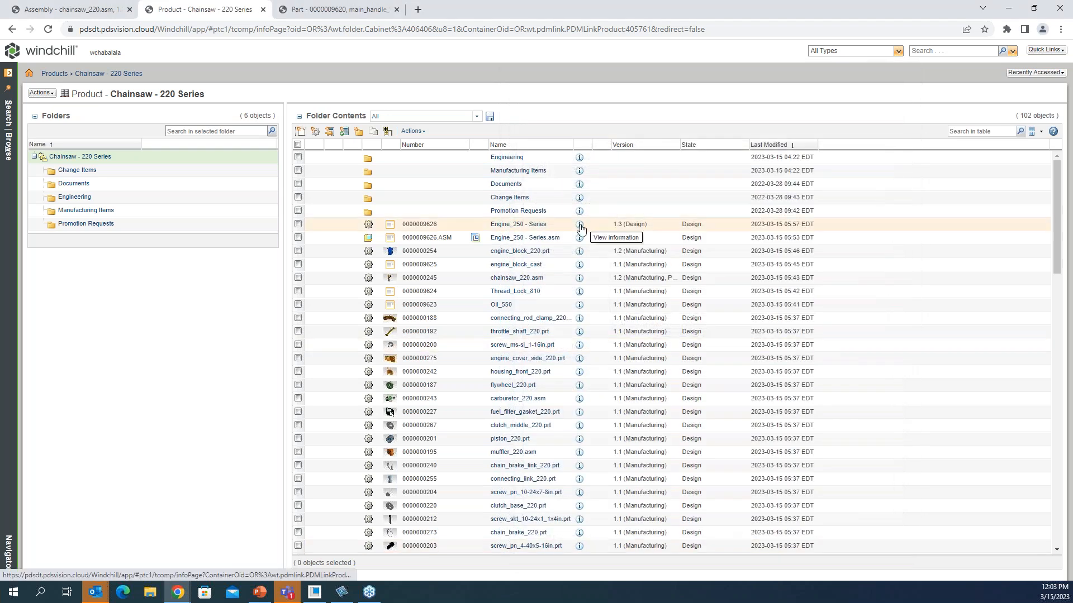
left_click(581, 229)
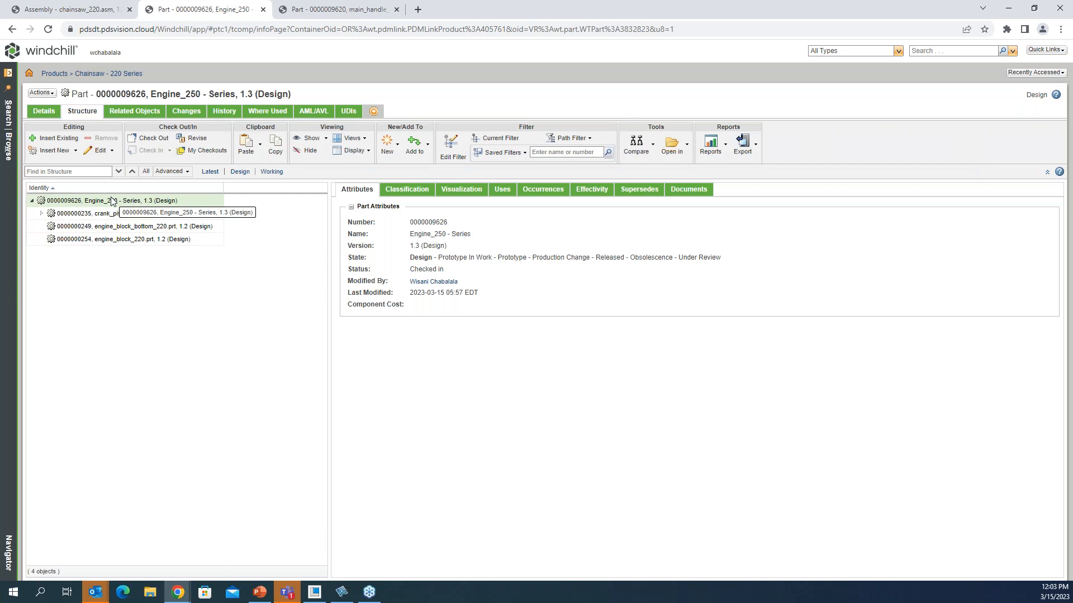
left_click(679, 193)
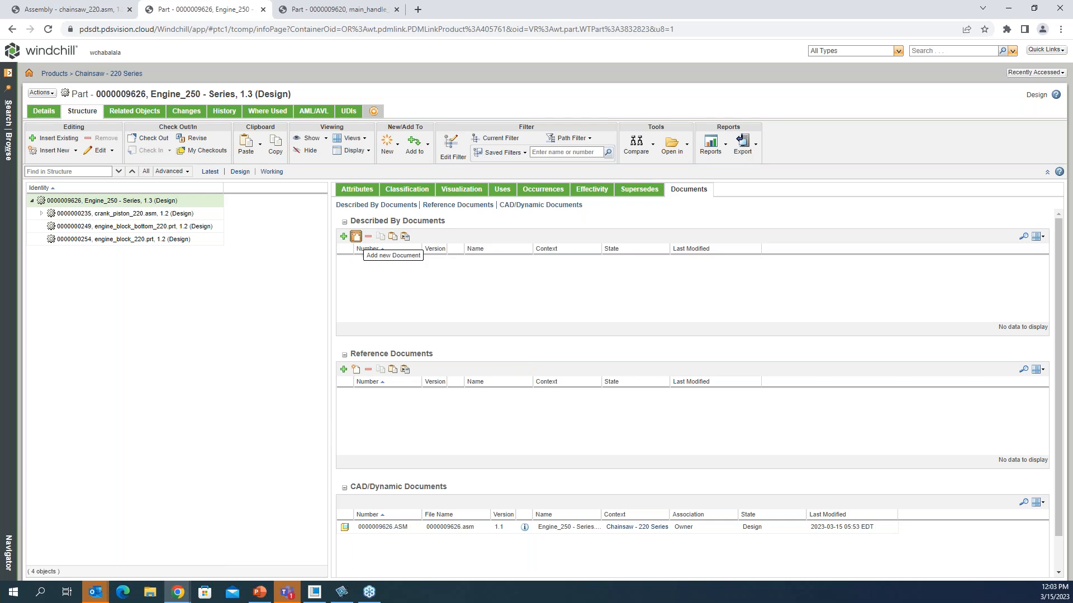
Step: Start a new Described By document of type Document with the local file 08 Measurement, Analysis and Improvement.docx as primary content
left_click(356, 236)
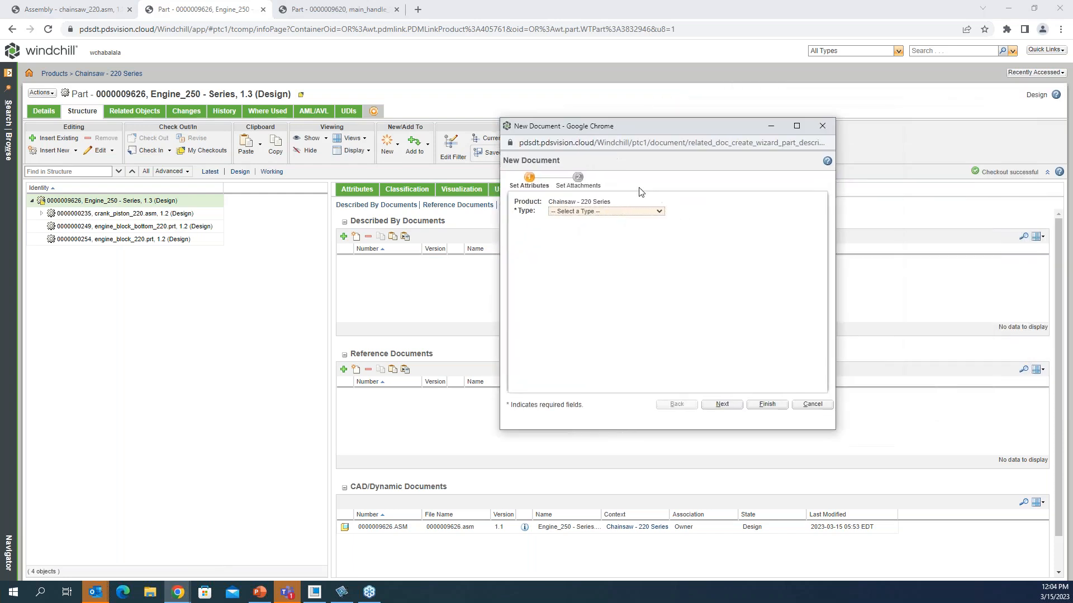
left_click(660, 211)
left_click_drag(660, 237, 660, 316)
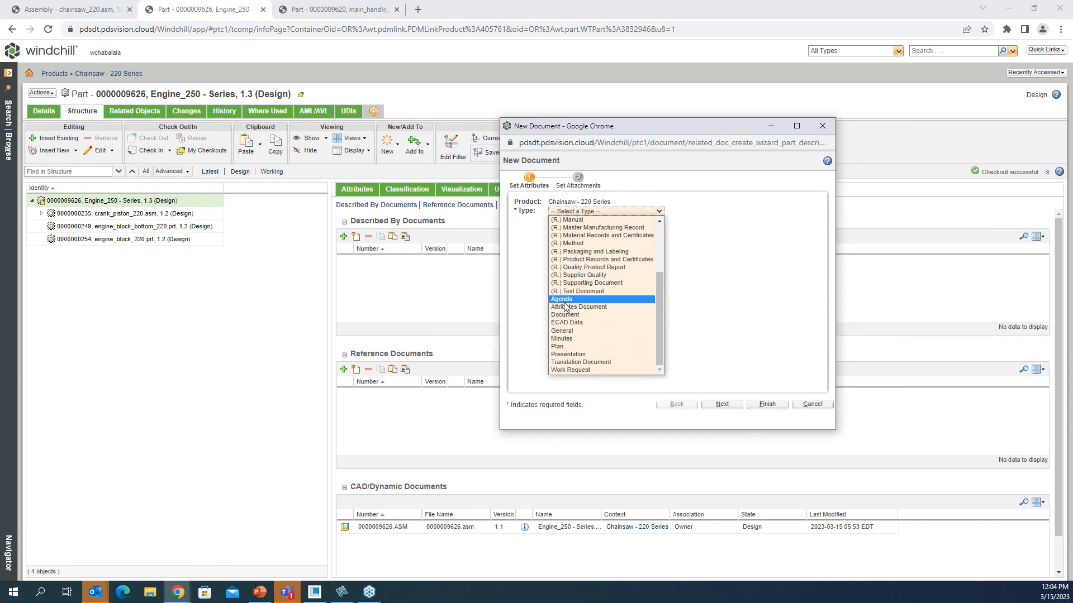
left_click(574, 316)
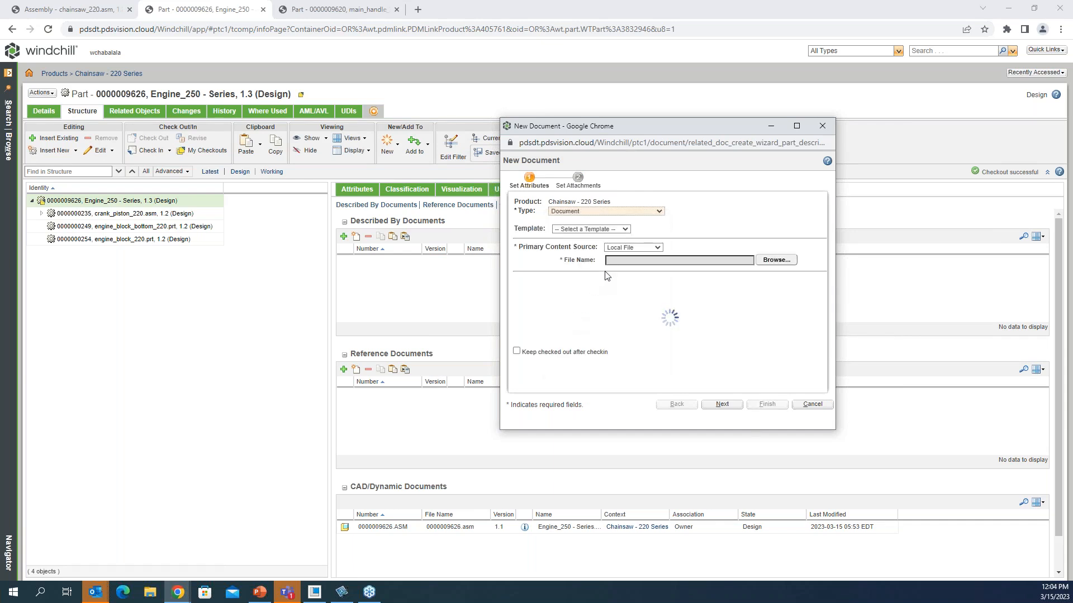
left_click(777, 262)
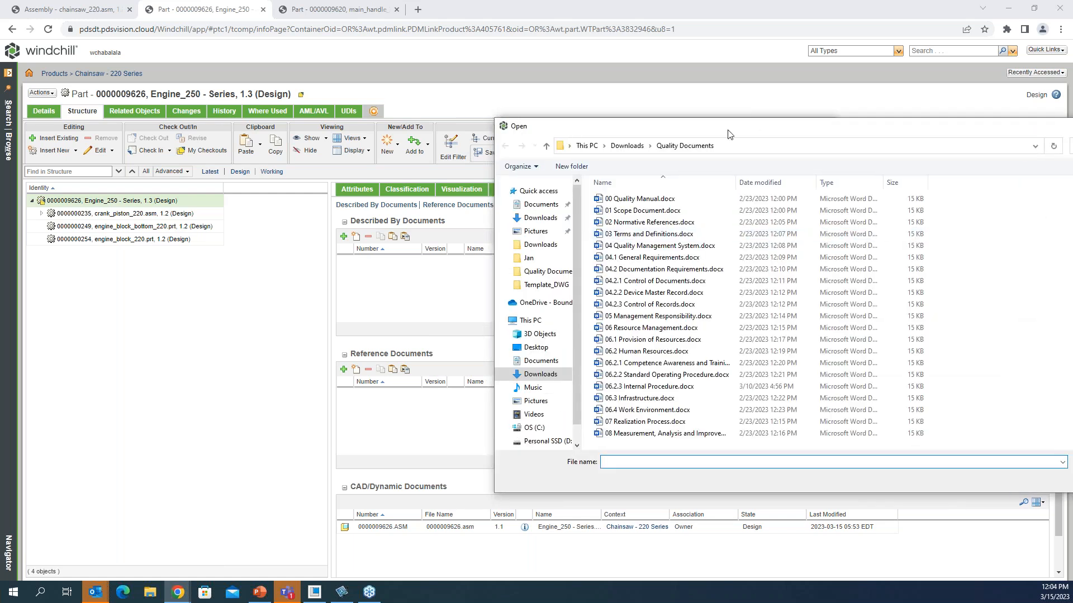
left_click(590, 434)
left_click(1031, 480)
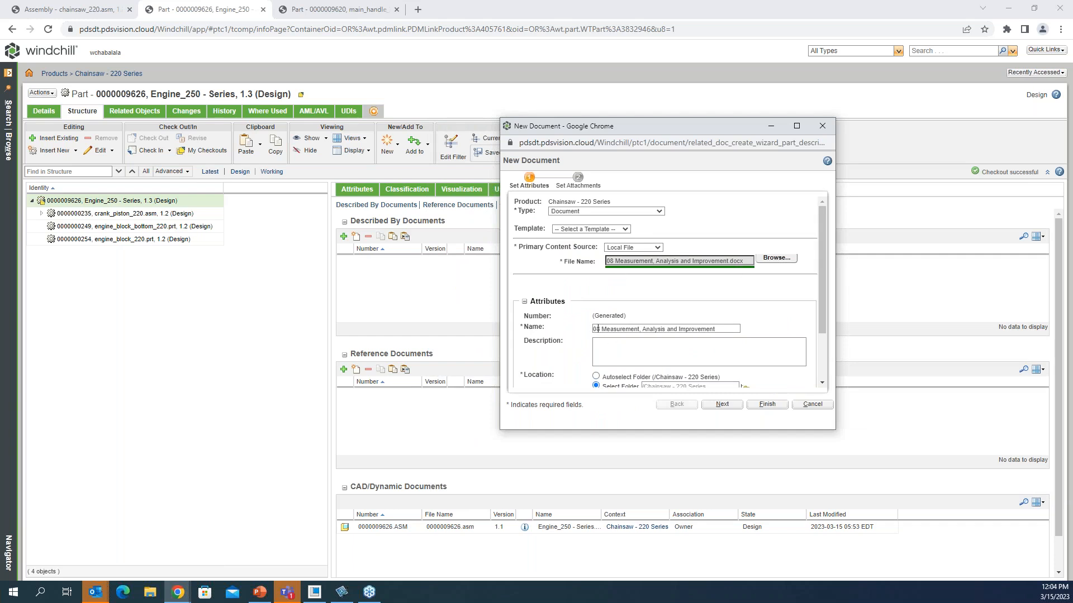
Step: Name the new document 09 Measurement, Analysis and Improvement and enlarge its window to review the remaining attributes
left_click(599, 330)
key("BackSpace")
type("9")
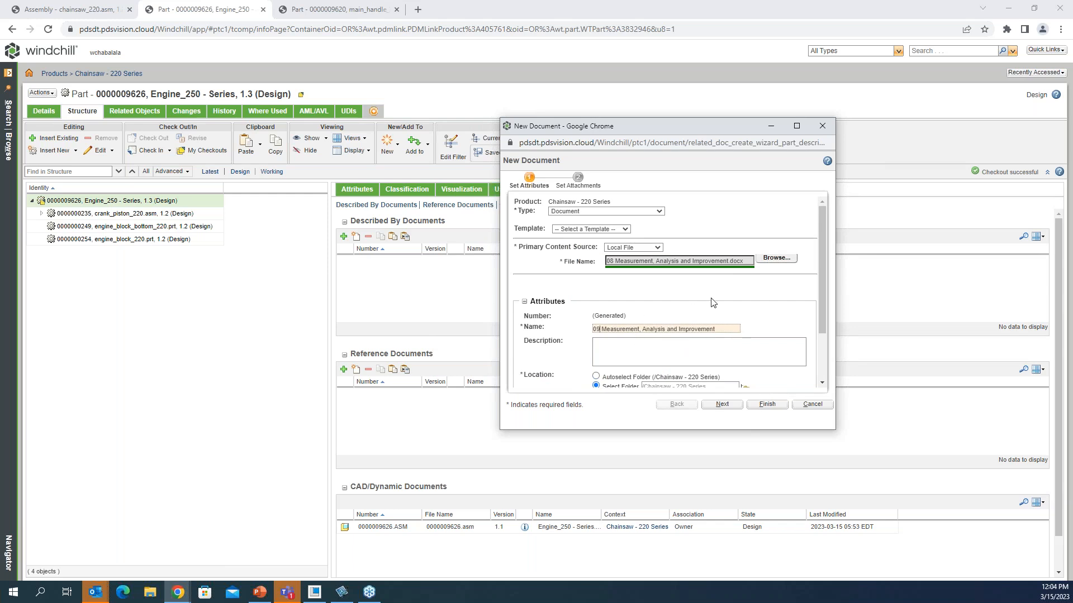
scroll(651, 287, "down", 2)
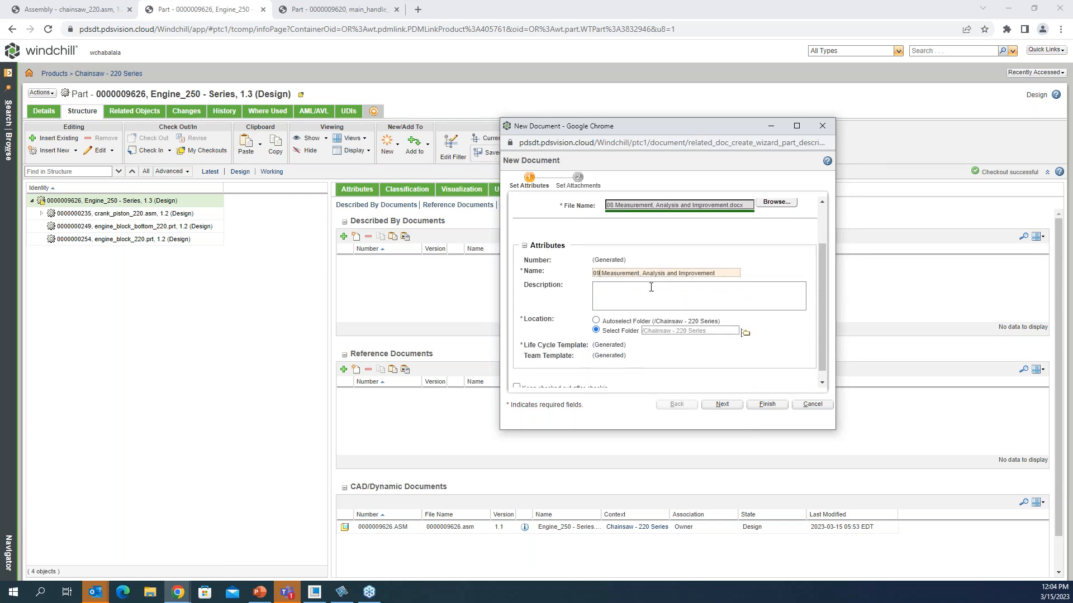
scroll(644, 303, "down", 1)
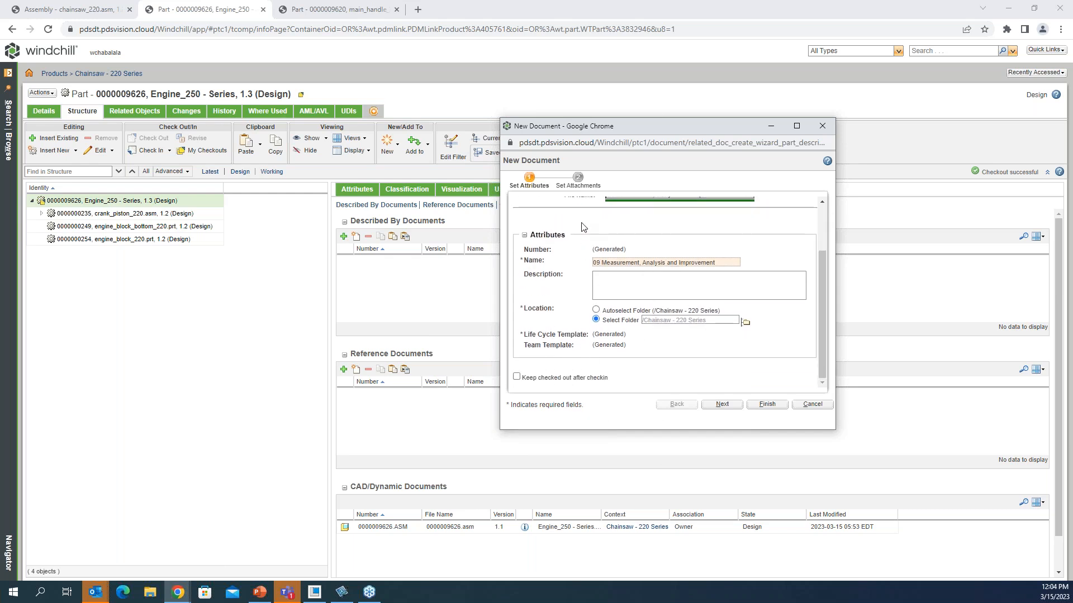
left_click_drag(766, 430, 773, 524)
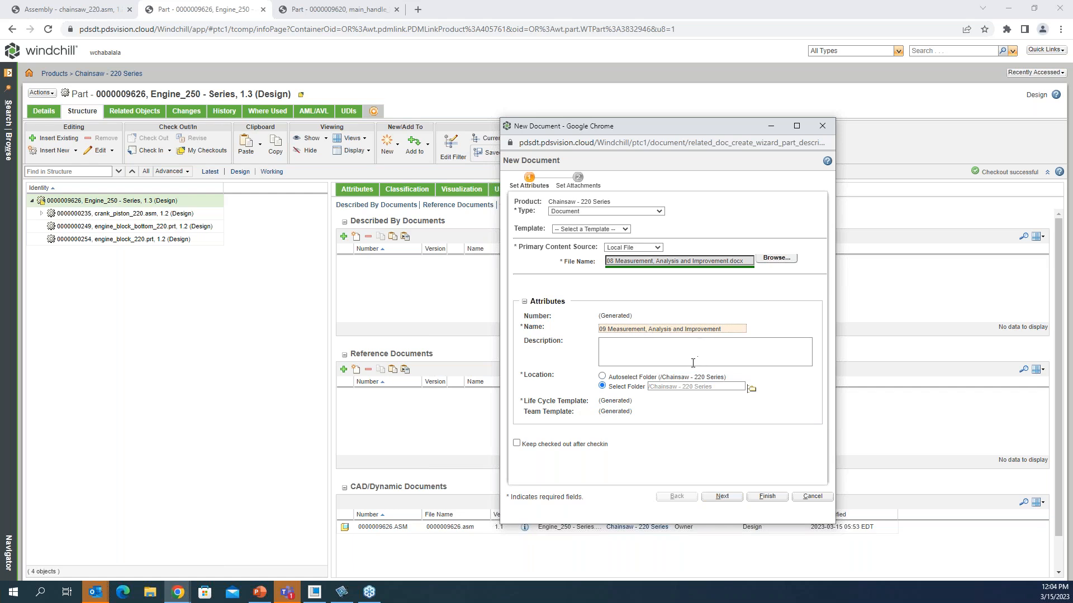
Step: Create the describing document without attachments and check in the Engine_250 - Series part
left_click(722, 496)
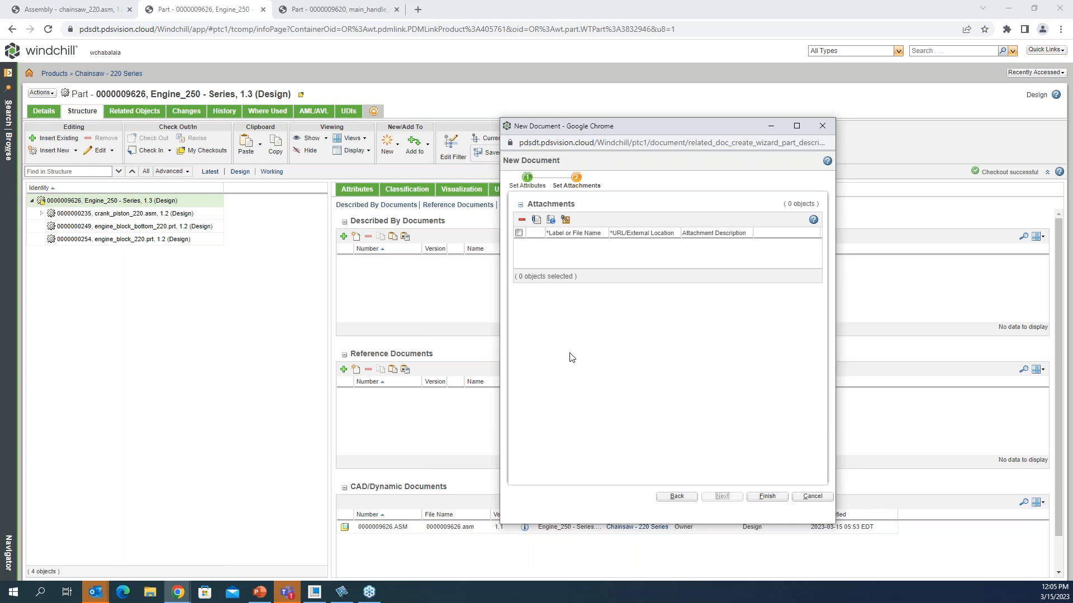
left_click(534, 190)
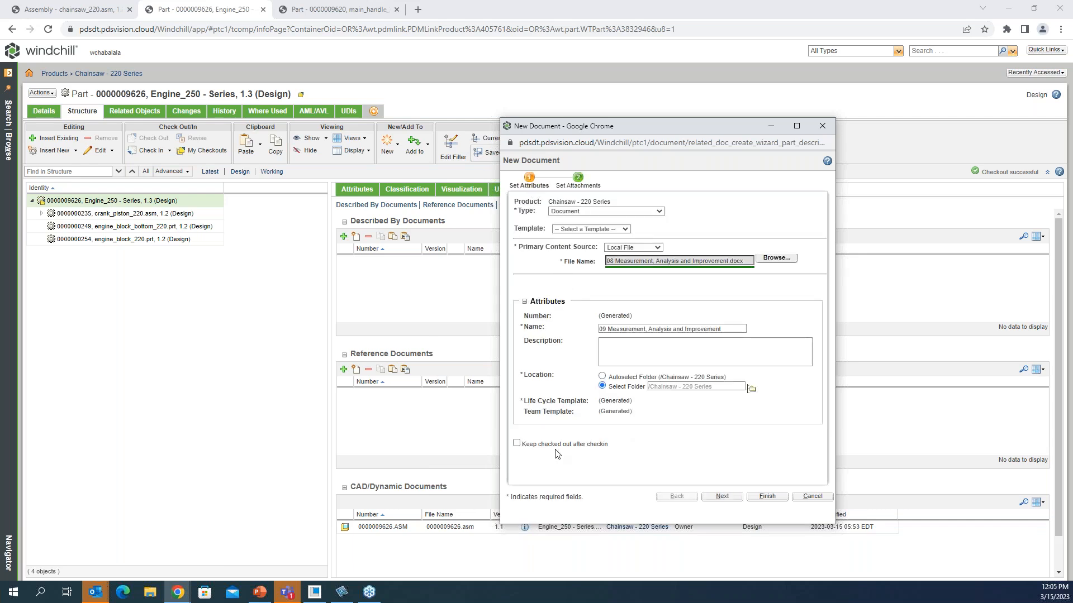
left_click(767, 498)
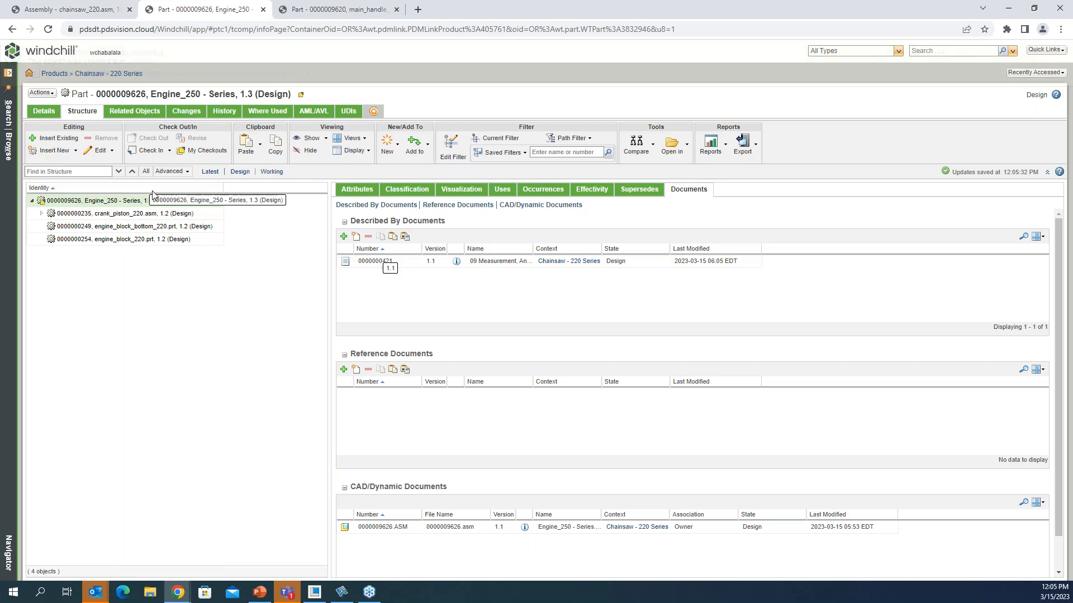
left_click(151, 151)
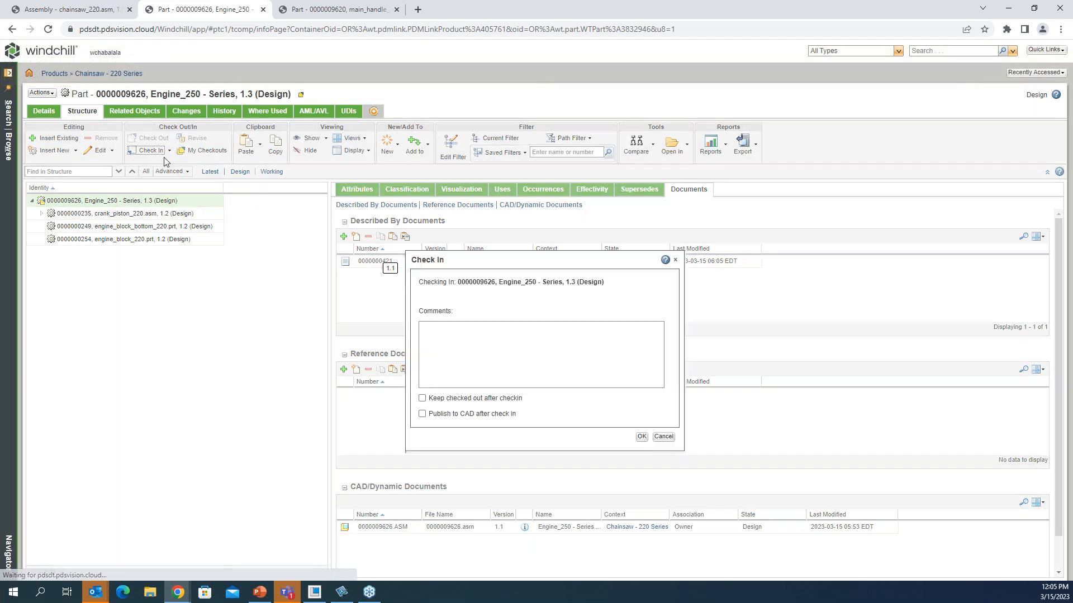
left_click(641, 437)
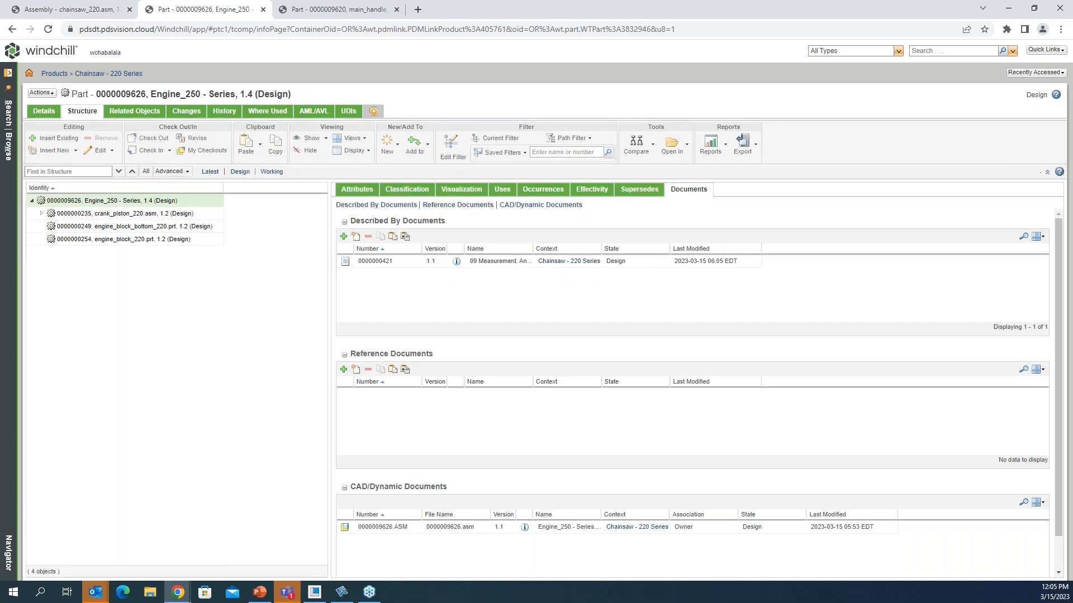
Step: Open the 09 Measurement, Analysis and Improvement document and examine its details and the parts it describes
left_click(457, 263)
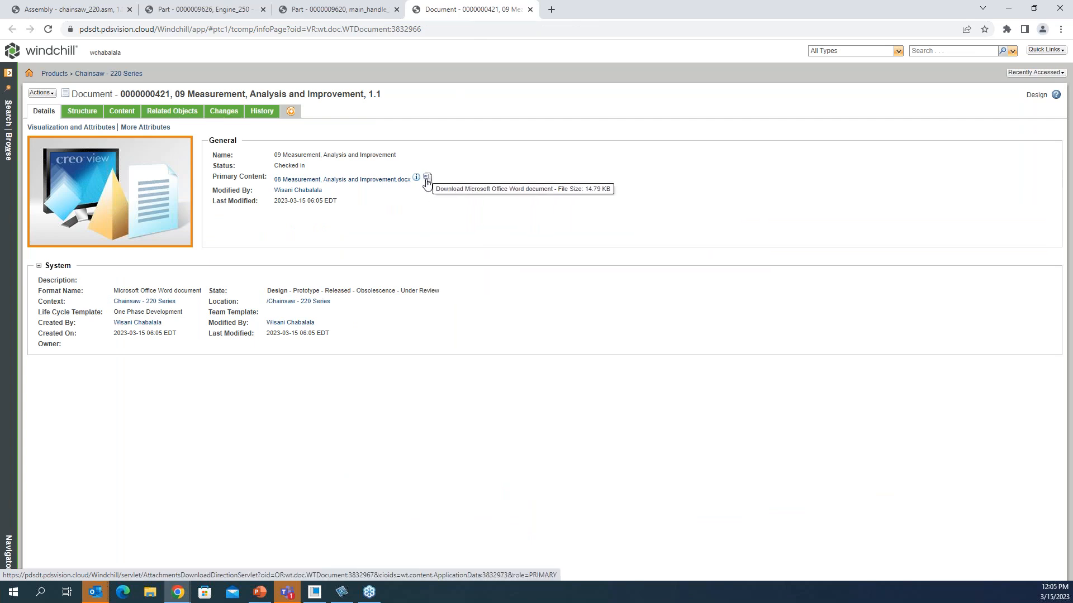
left_click_drag(114, 291, 210, 291)
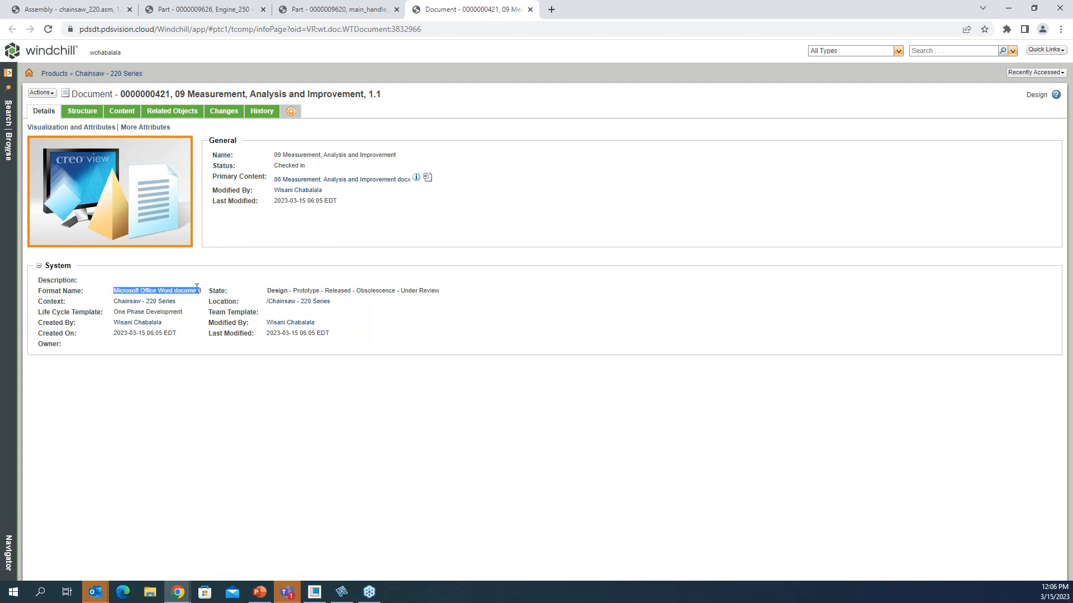
left_click(272, 255)
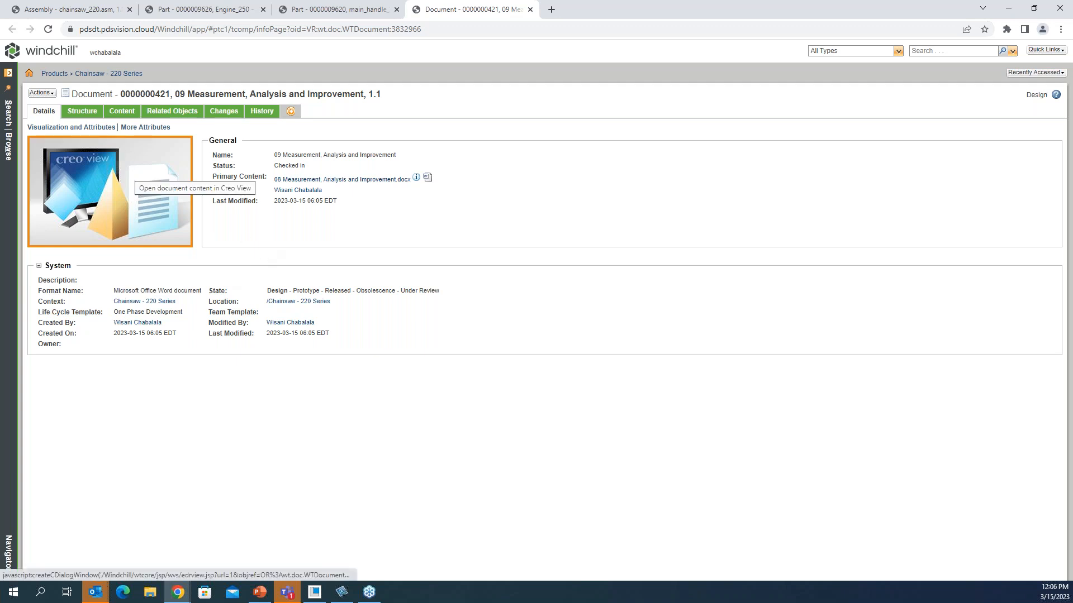
left_click(164, 114)
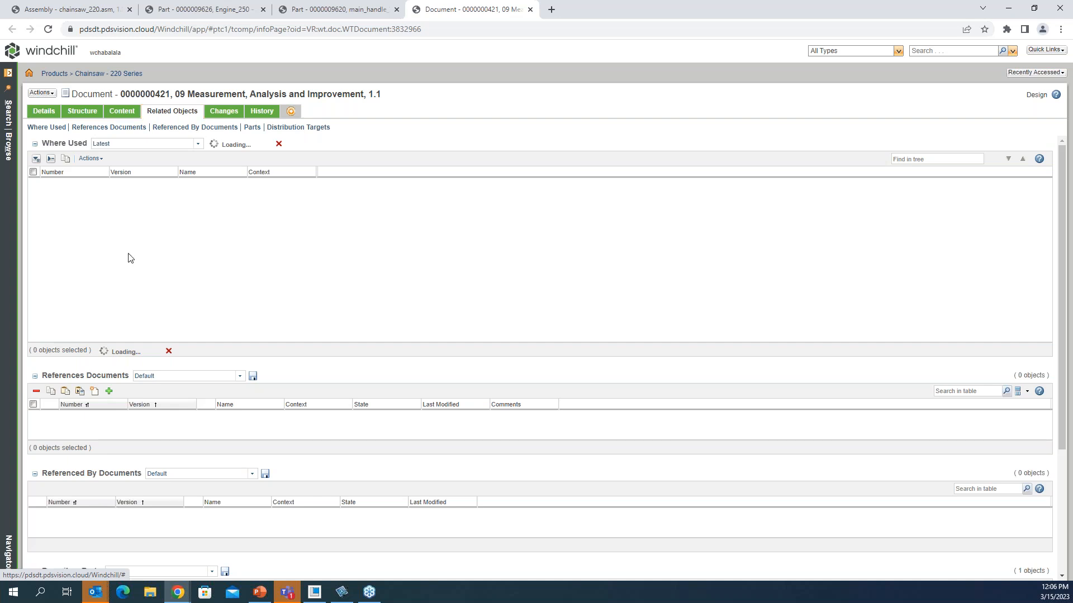
scroll(244, 446, "down", 3)
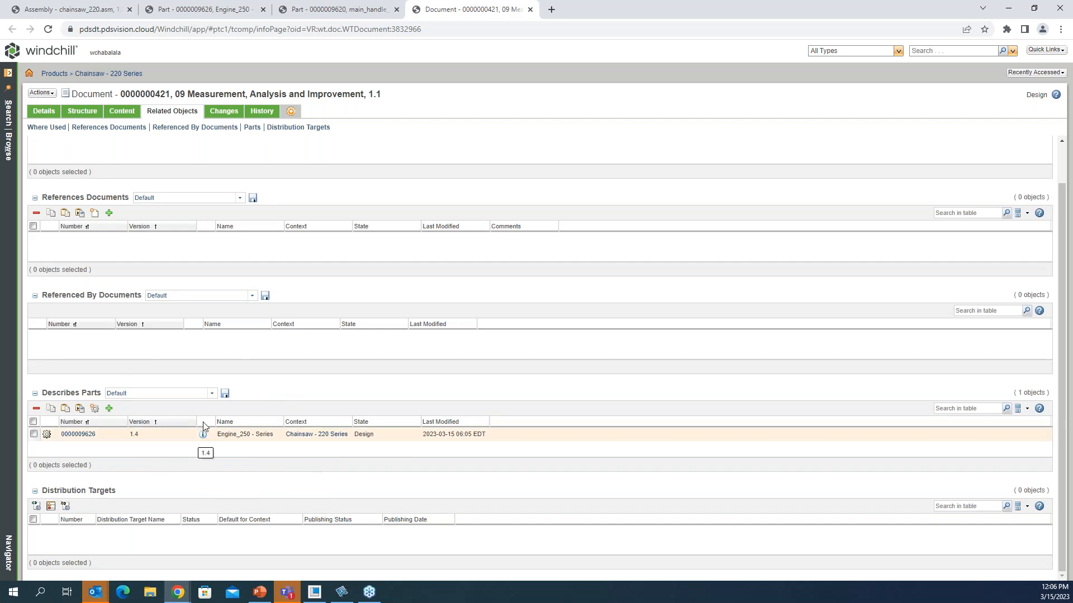
scroll(208, 415, "up", 1)
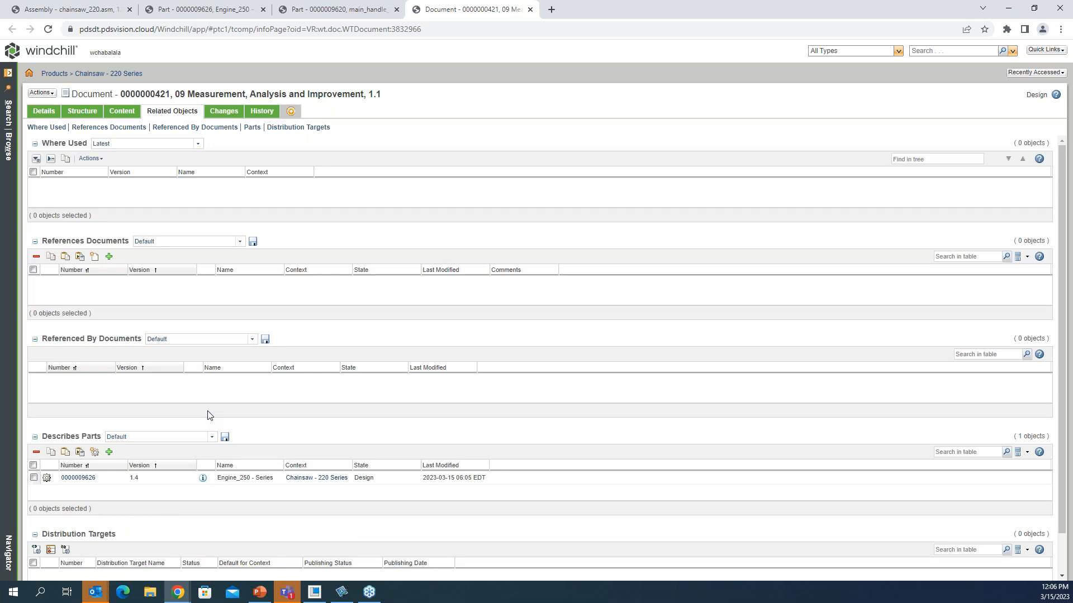
left_click(43, 111)
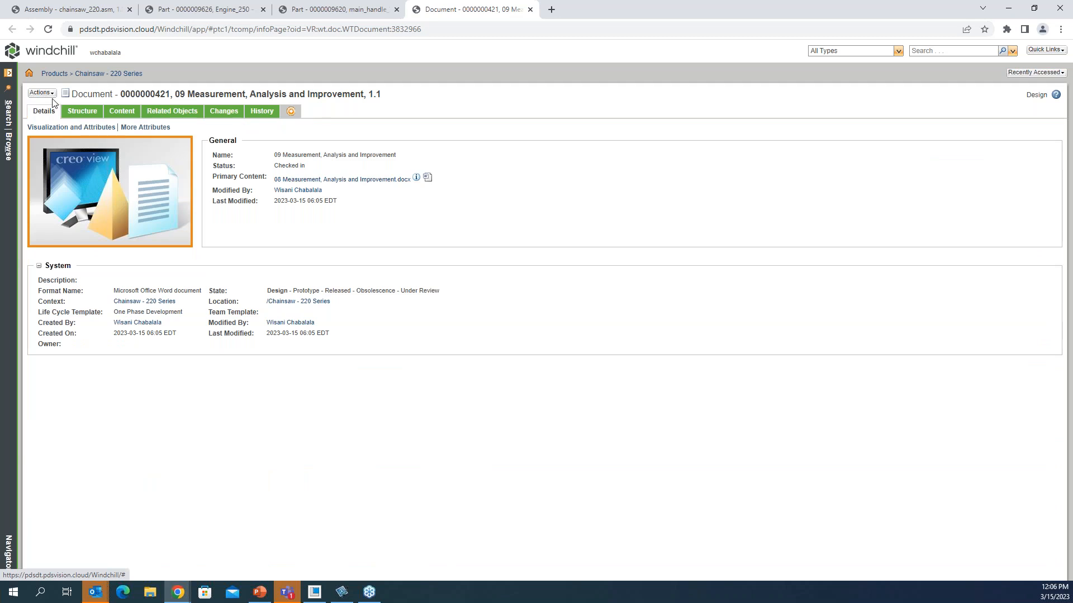
Step: Start a new document of type Document in the Chainsaw - 220 Series product with 04 Quality Management System.docx as primary content
left_click(109, 73)
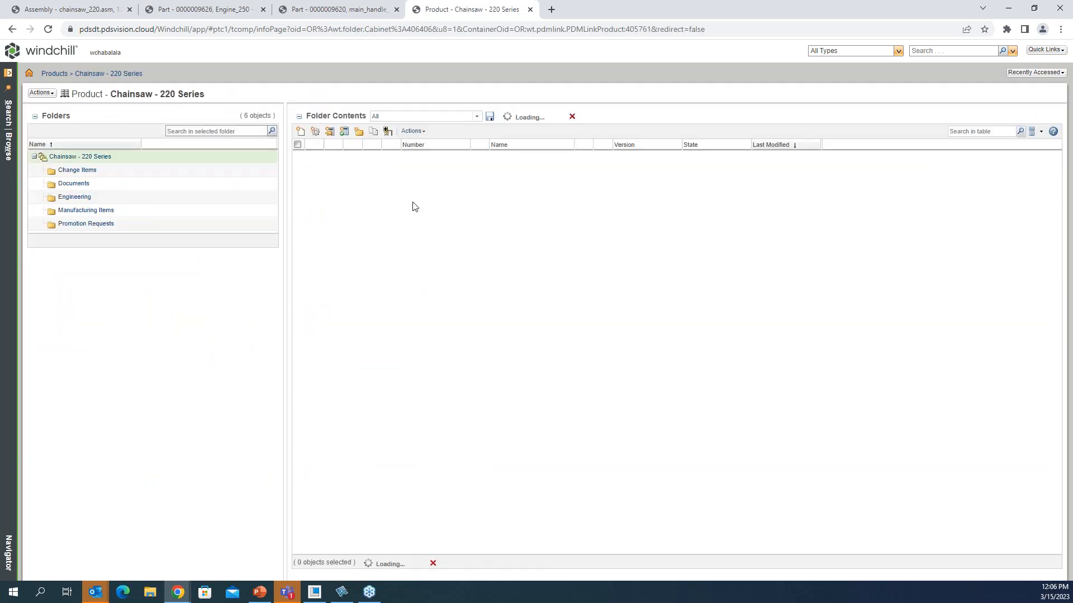
left_click(305, 137)
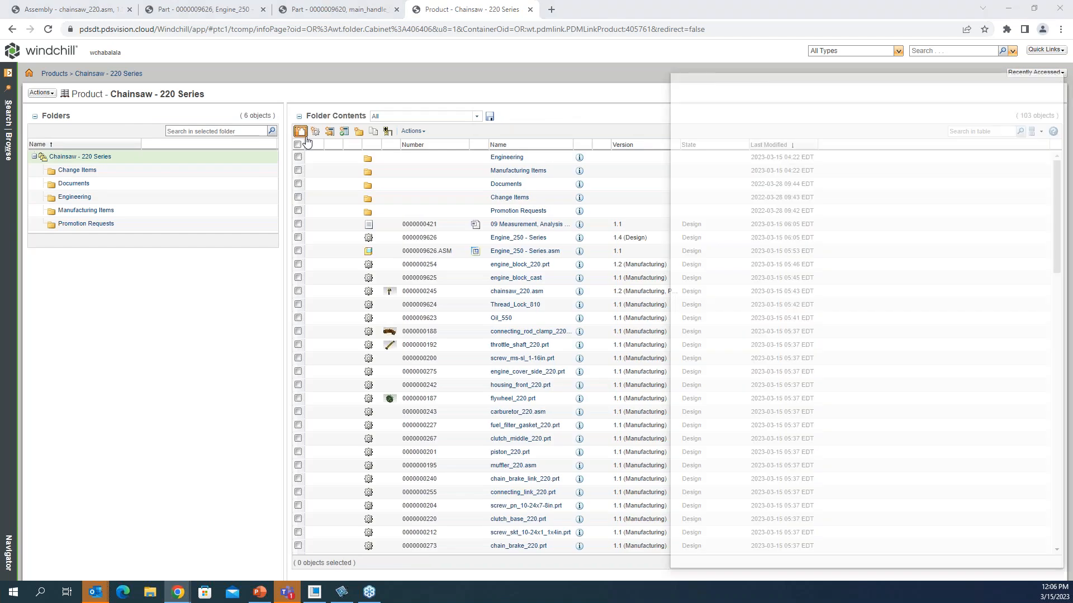
left_click(512, 189)
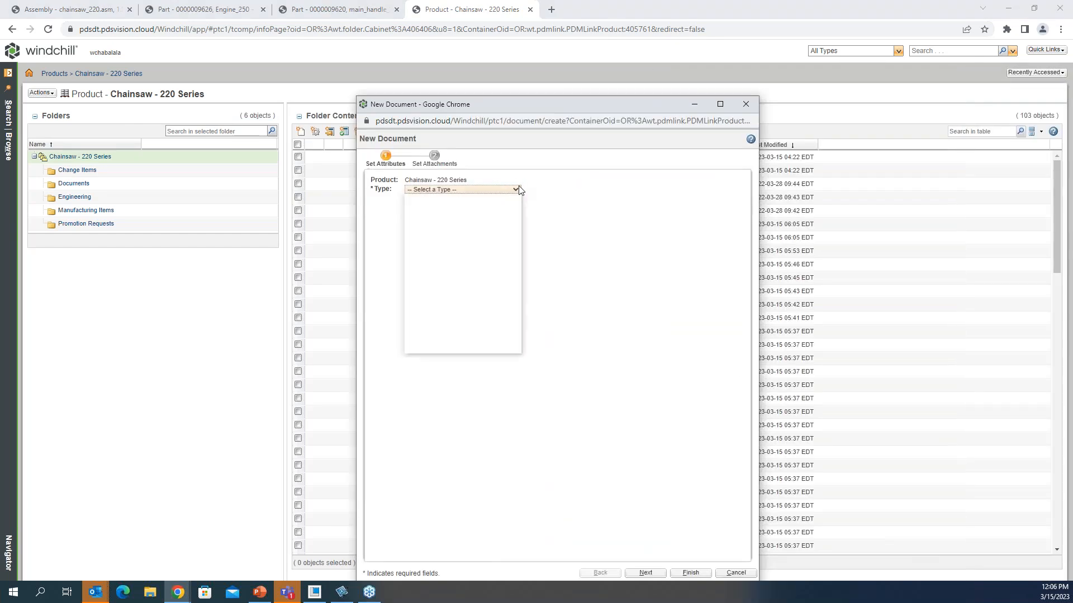
scroll(442, 324, "down", 3)
scroll(442, 328, "up", 2)
scroll(441, 314, "down", 2)
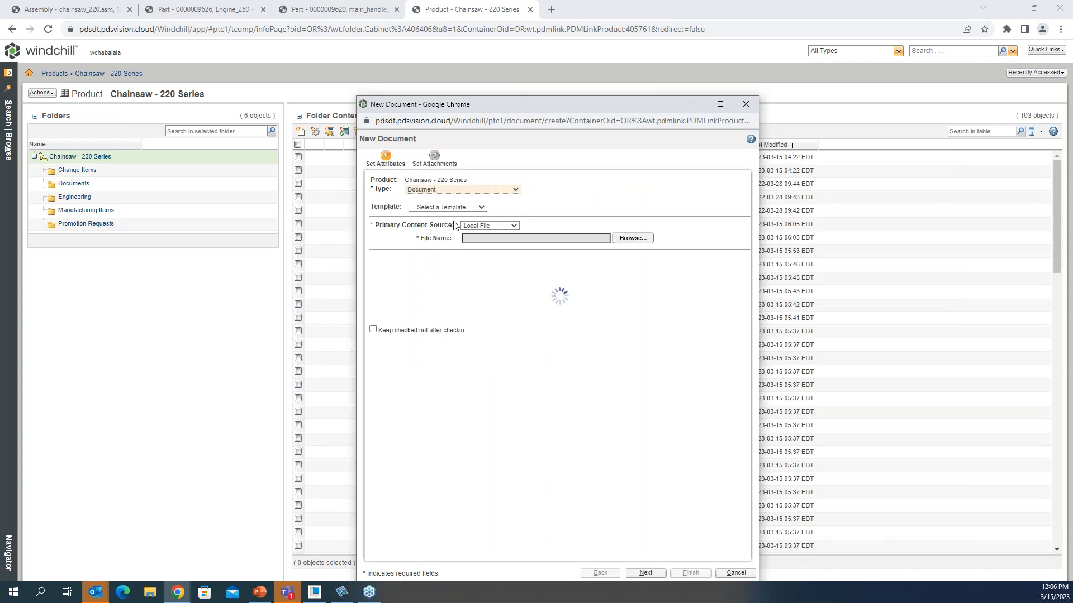
left_click(633, 239)
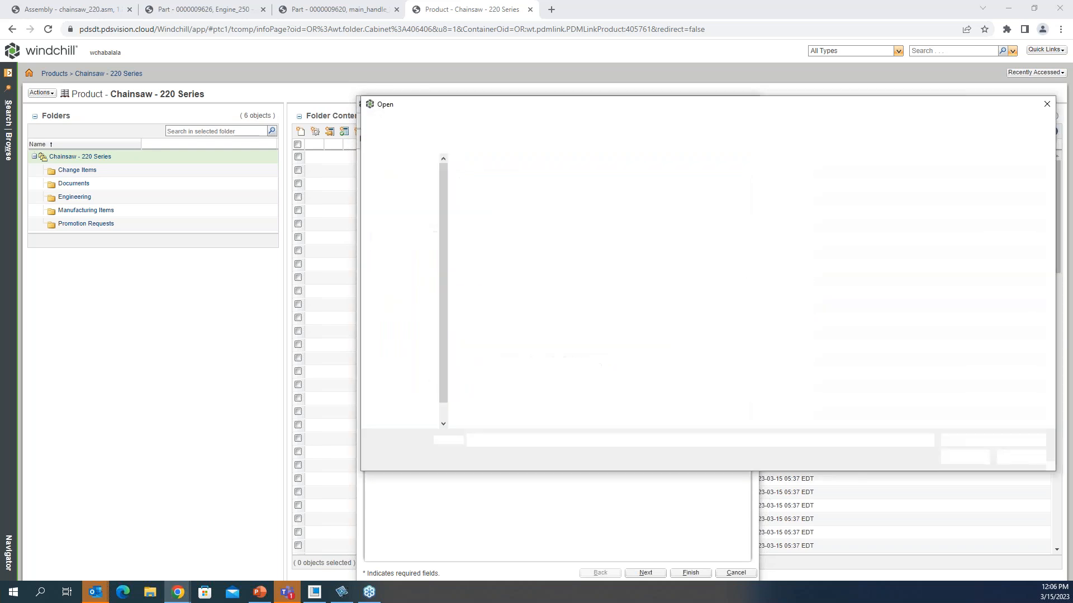
left_click(503, 224)
left_click(958, 457)
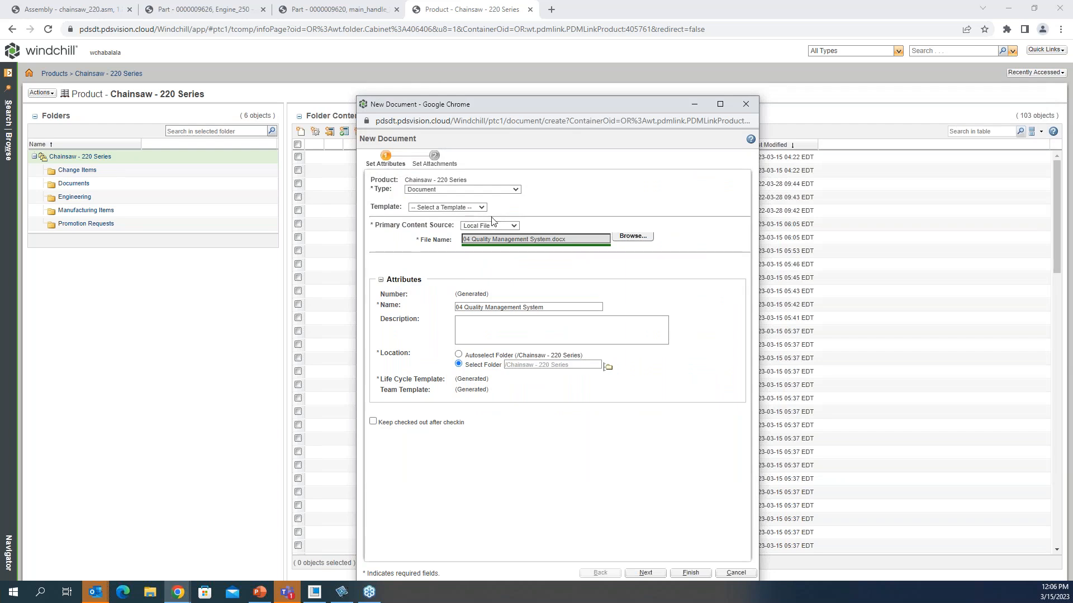
Step: Review the primary content source options, keep Local File, and name the document 10 Quality Management System
left_click(508, 226)
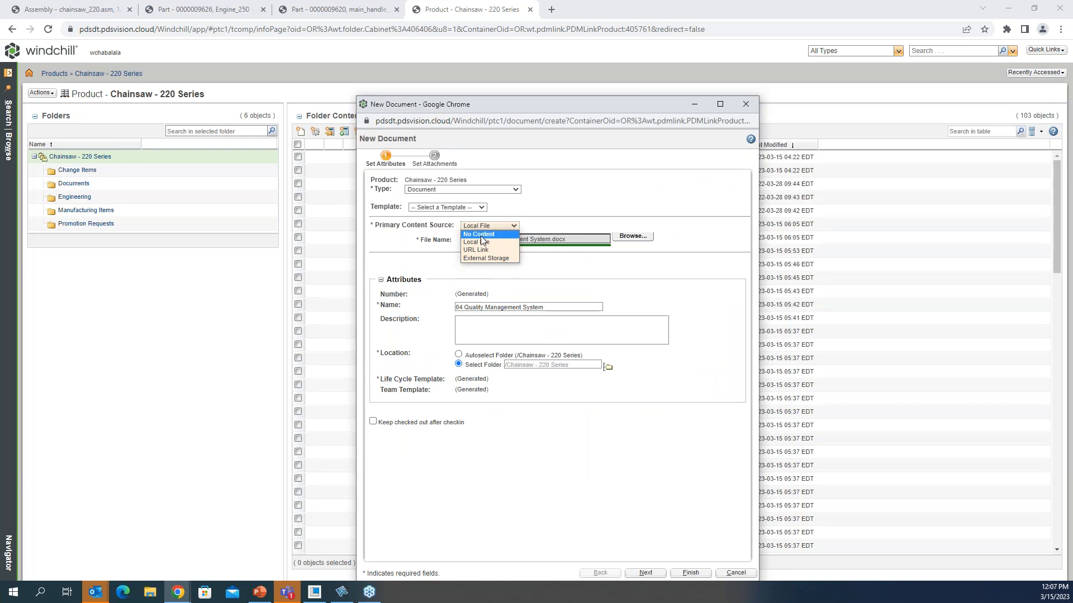
left_click(608, 280)
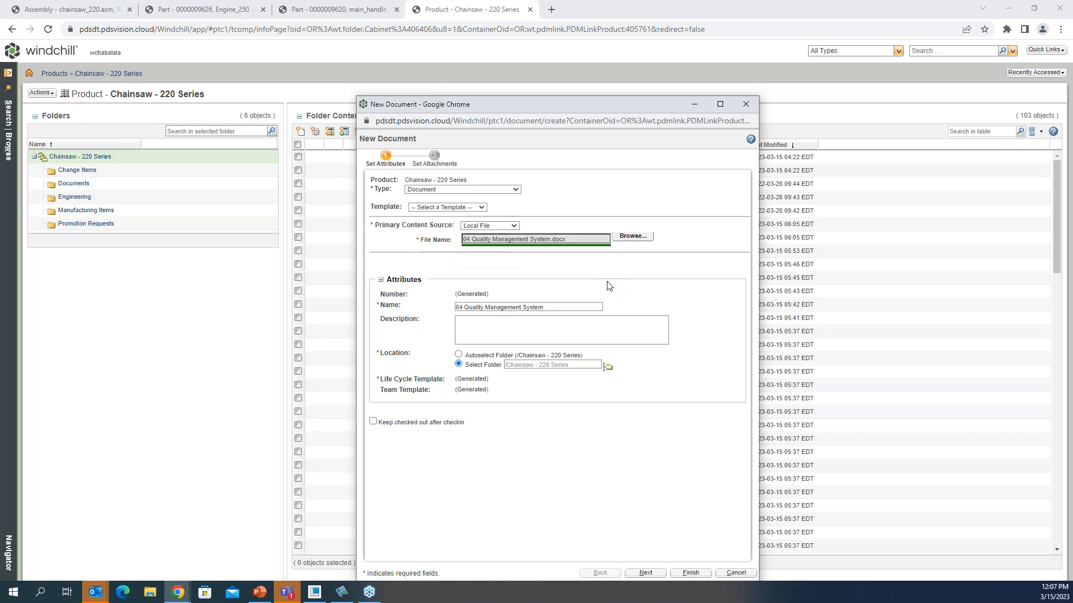
left_click(462, 307)
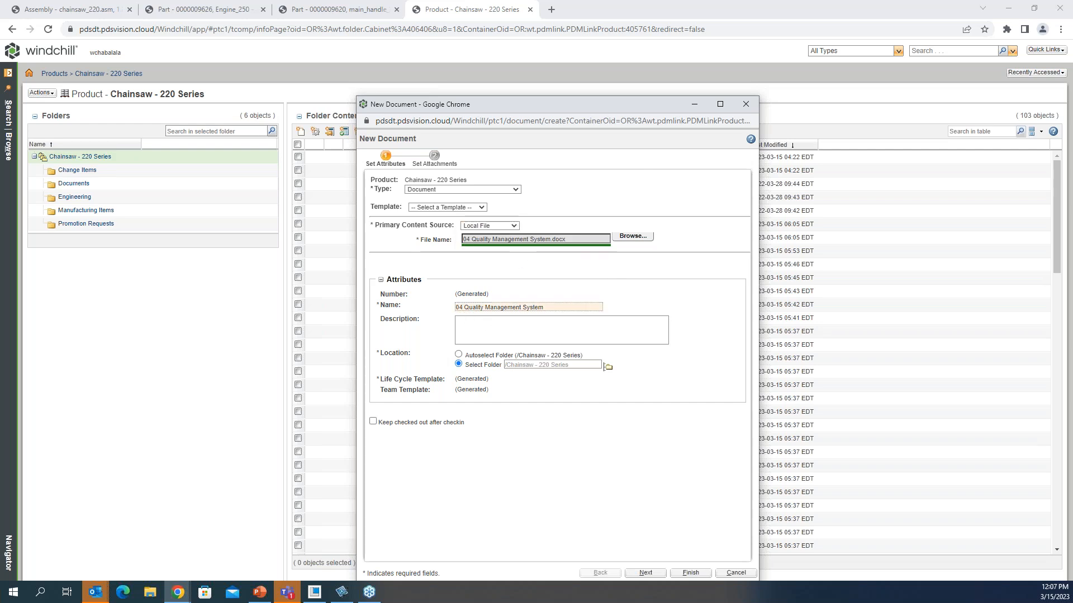
key("BackSpace")
key("BackSpace")
key("Delete")
type("10")
Step: Add a URL link attachment entry to the new document and switch windows to get its address
left_click(438, 166)
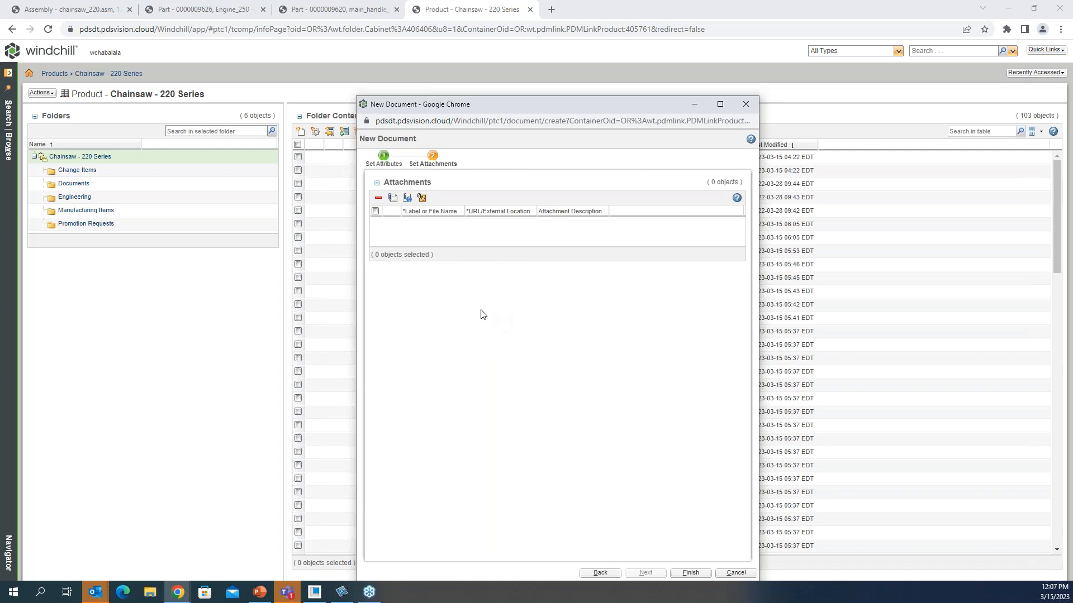
left_click(407, 199)
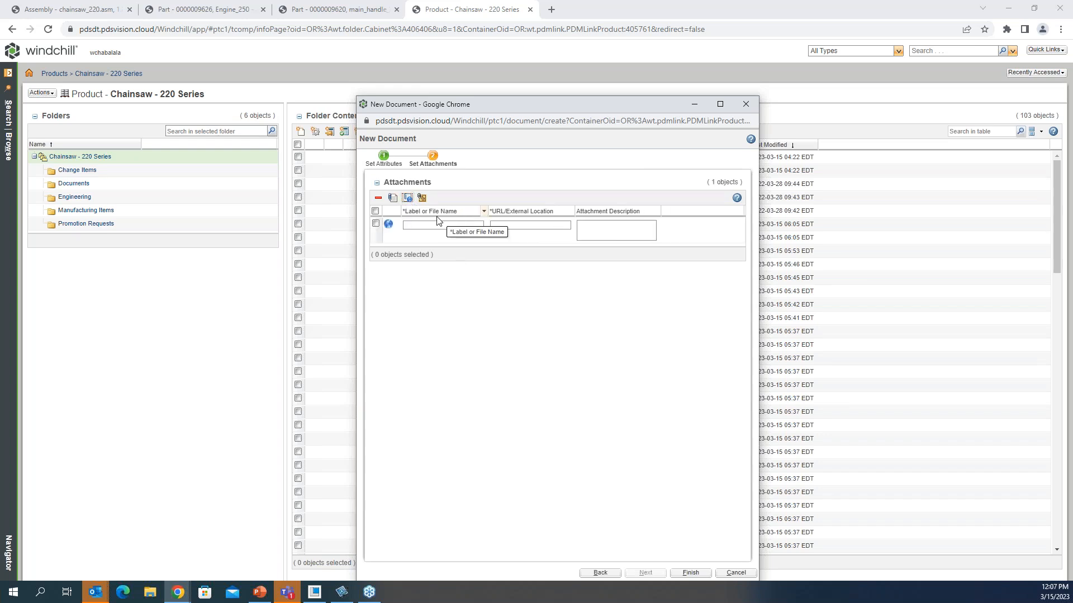
left_click(437, 224)
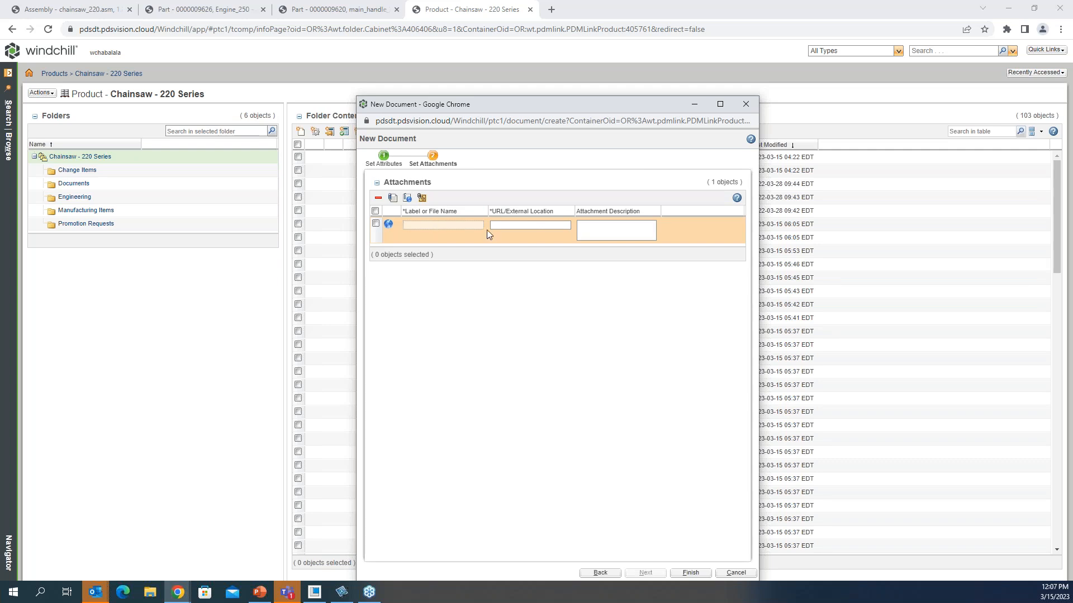
left_click(502, 225)
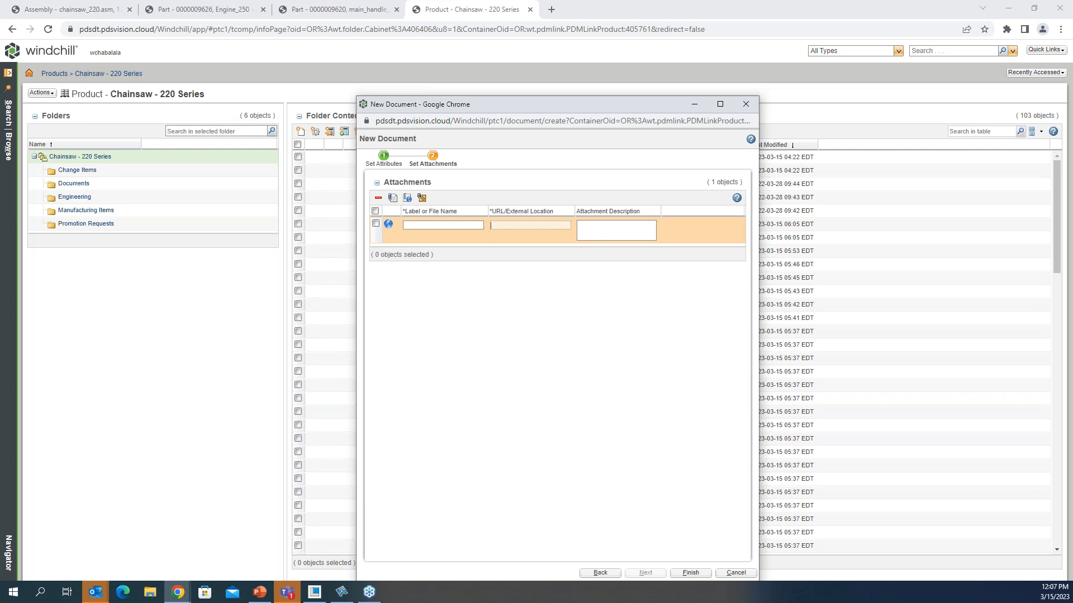
key("alt+Tab")
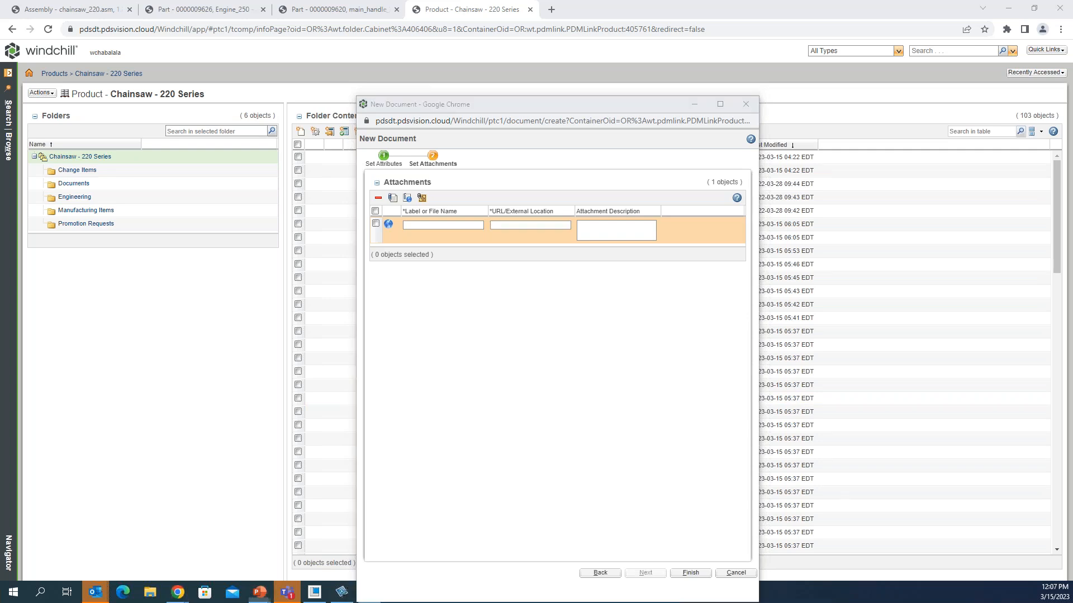